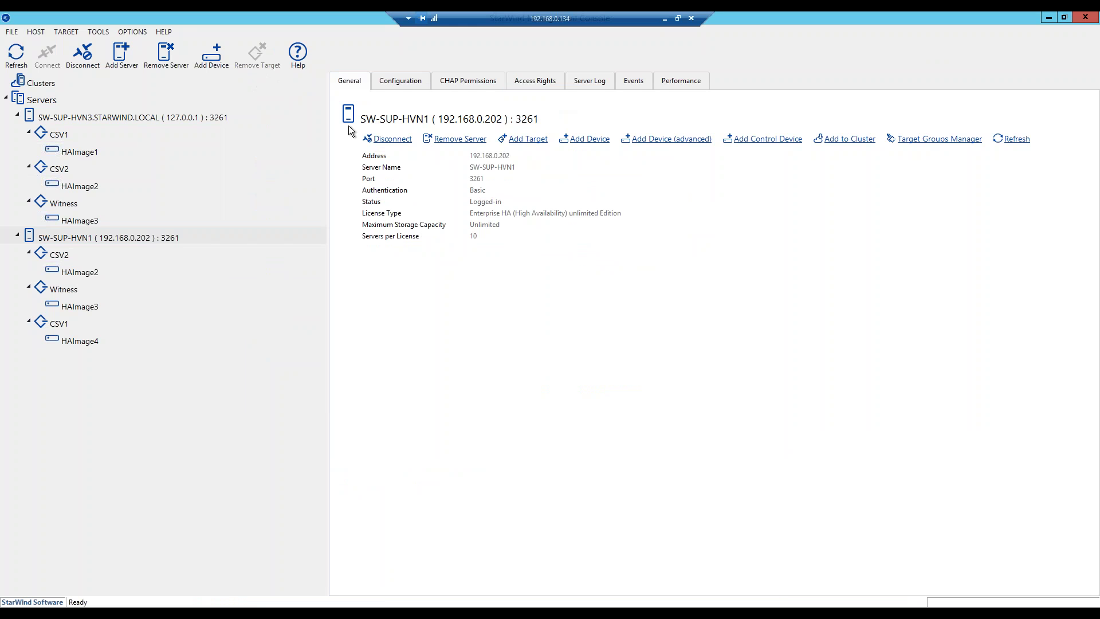
- Add a 1 GB virtual disk device named 'tap room' on SW-SUP-HVN3, creating imagefile4
left_click(145, 123)
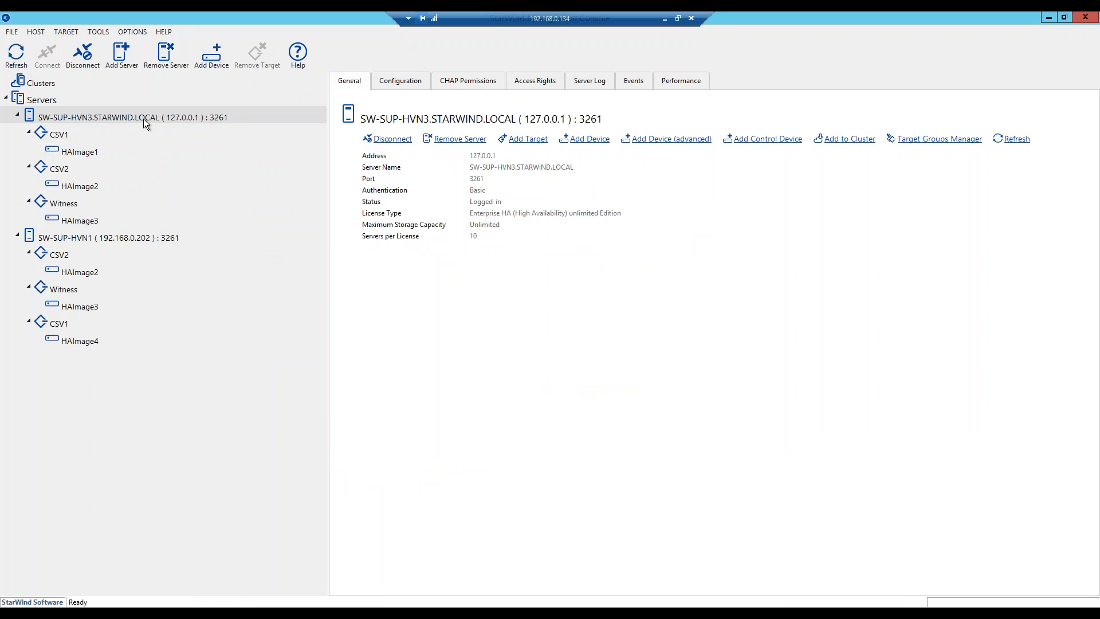
right_click(143, 119)
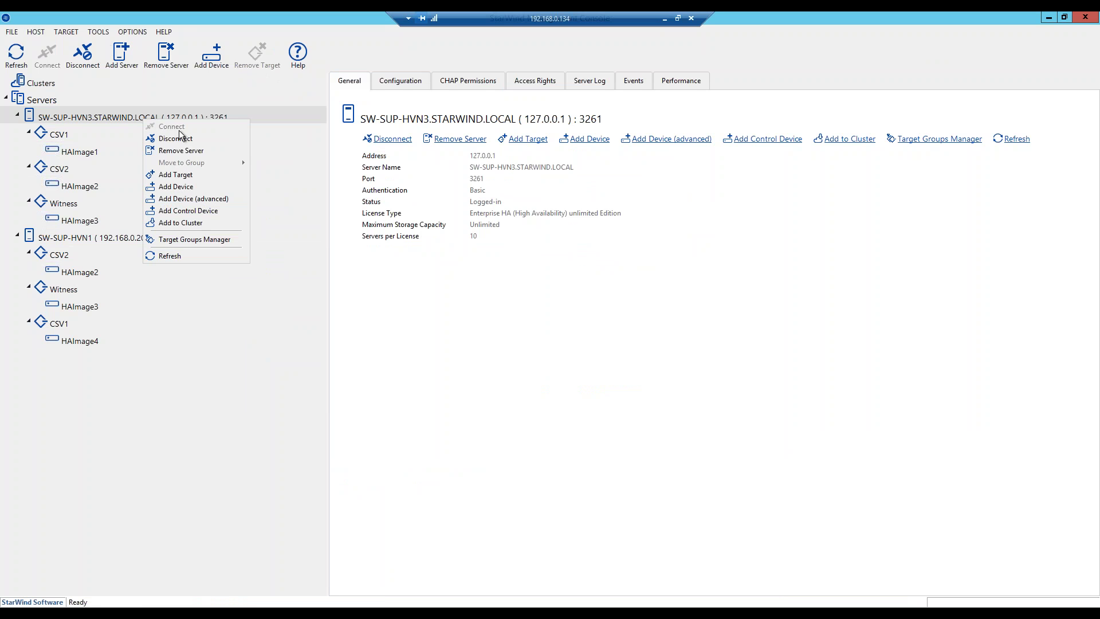
right_click(120, 118)
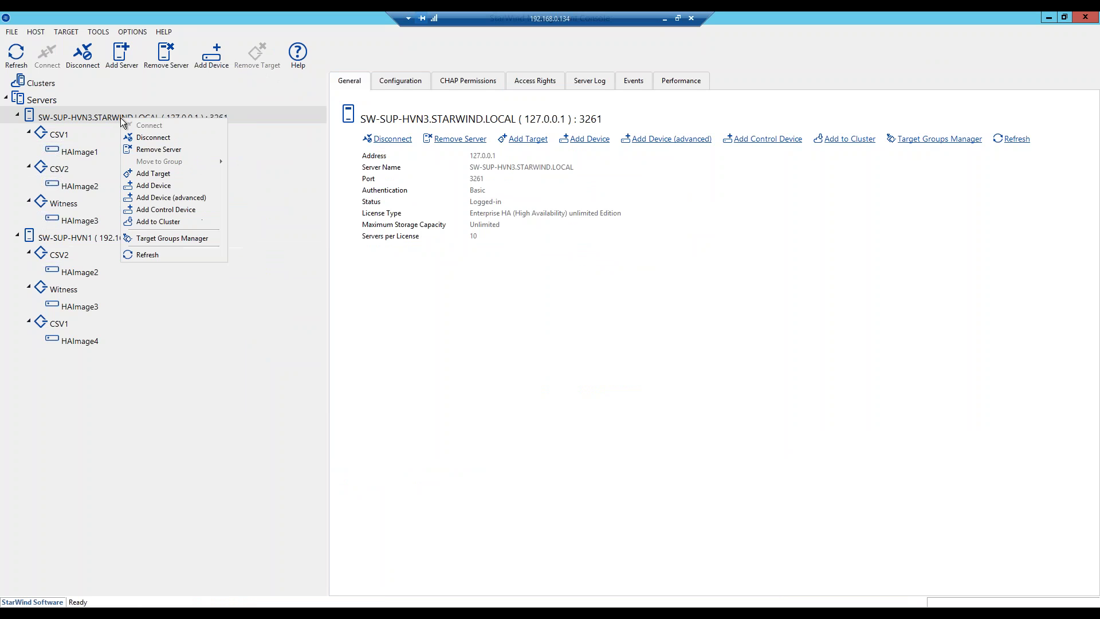
left_click(148, 186)
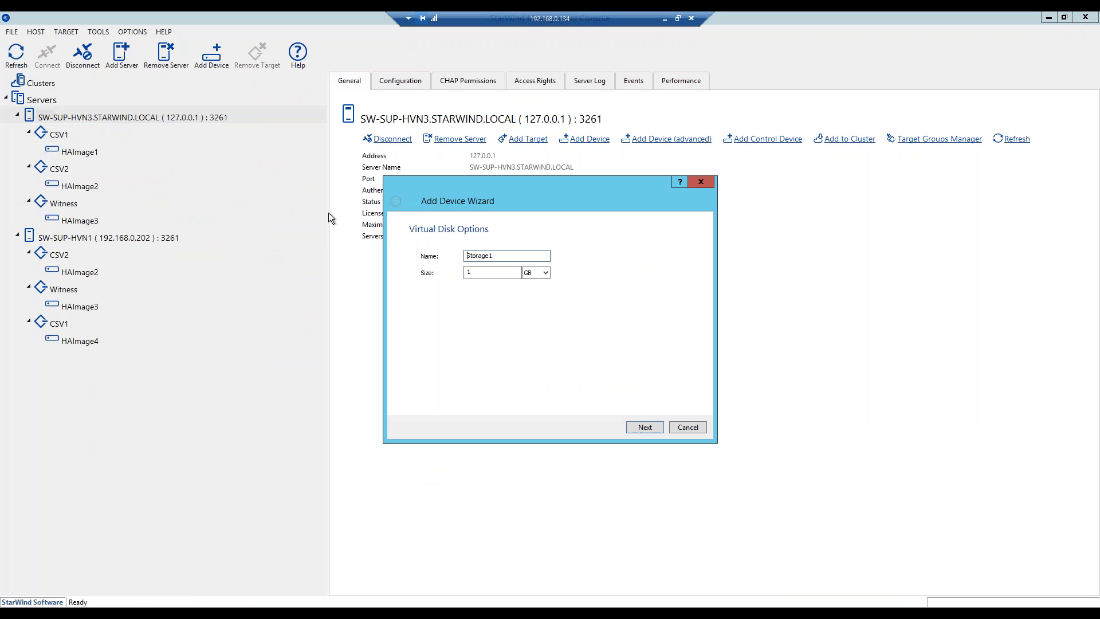
double_click(479, 255)
type("tap room")
key("Tab")
left_click(645, 427)
left_click(645, 427)
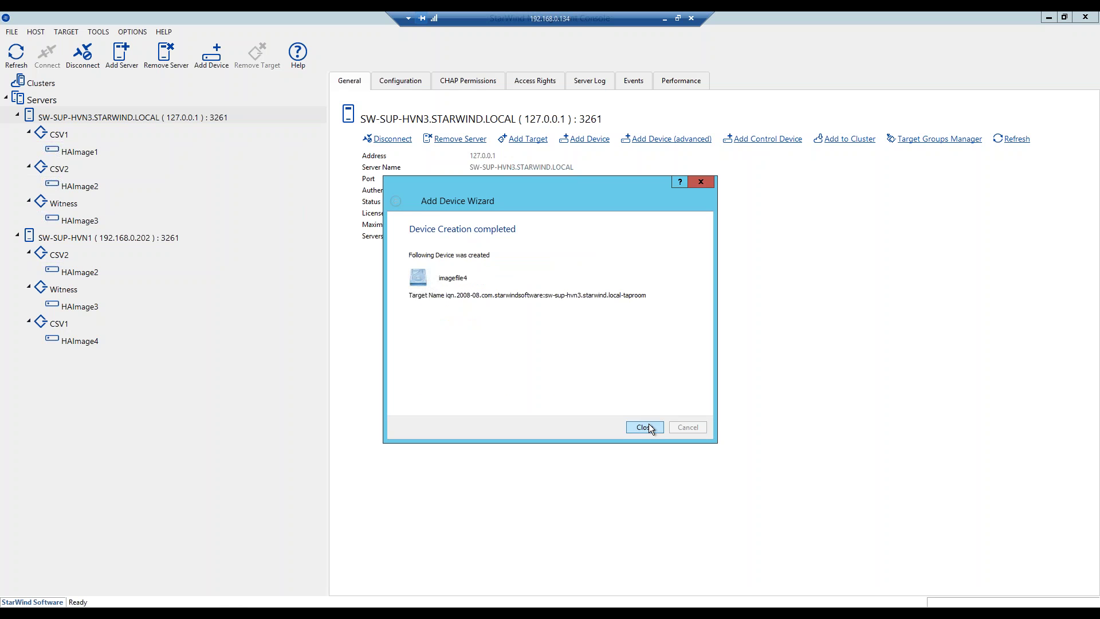
- Close the Add Device wizard and open Replication Manager for imagefile4 under tap room
left_click(649, 425)
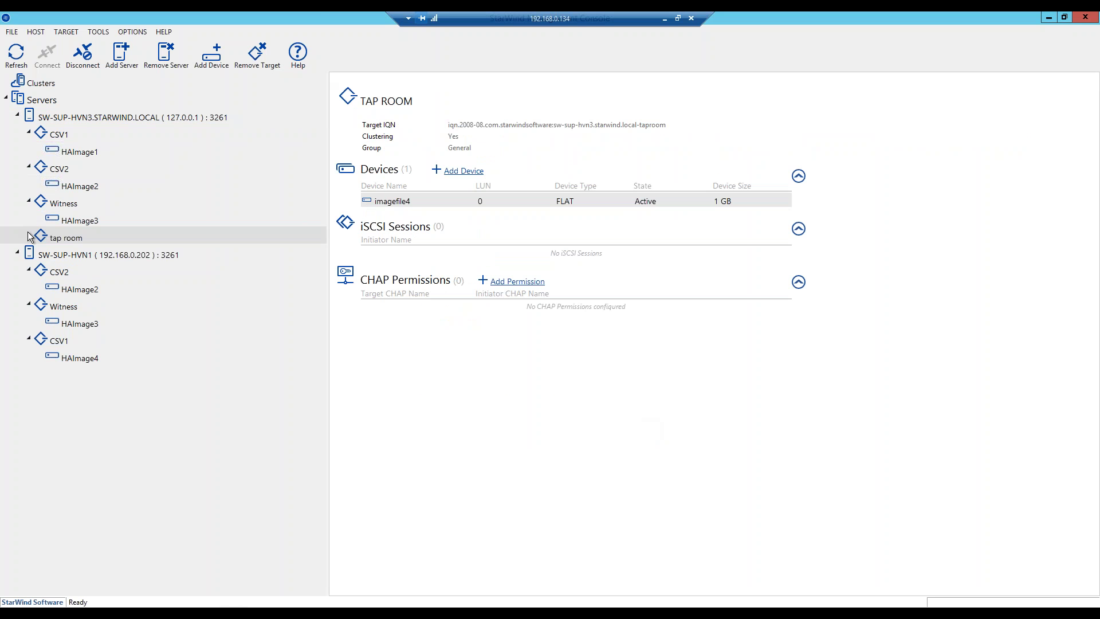
left_click(28, 236)
left_click(56, 256)
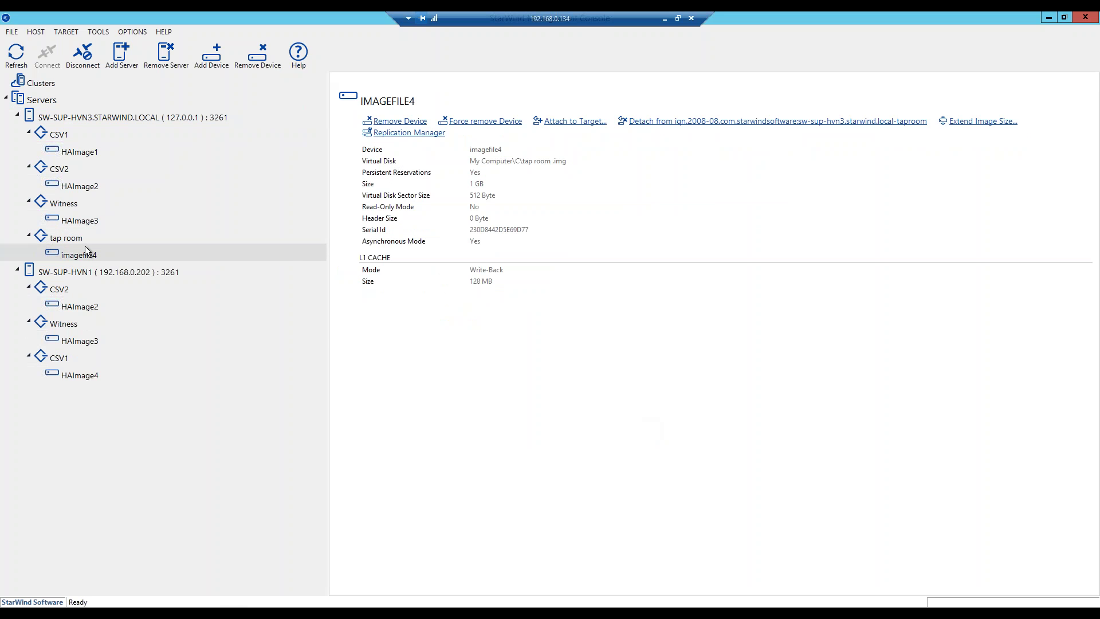
right_click(80, 250)
left_click(119, 327)
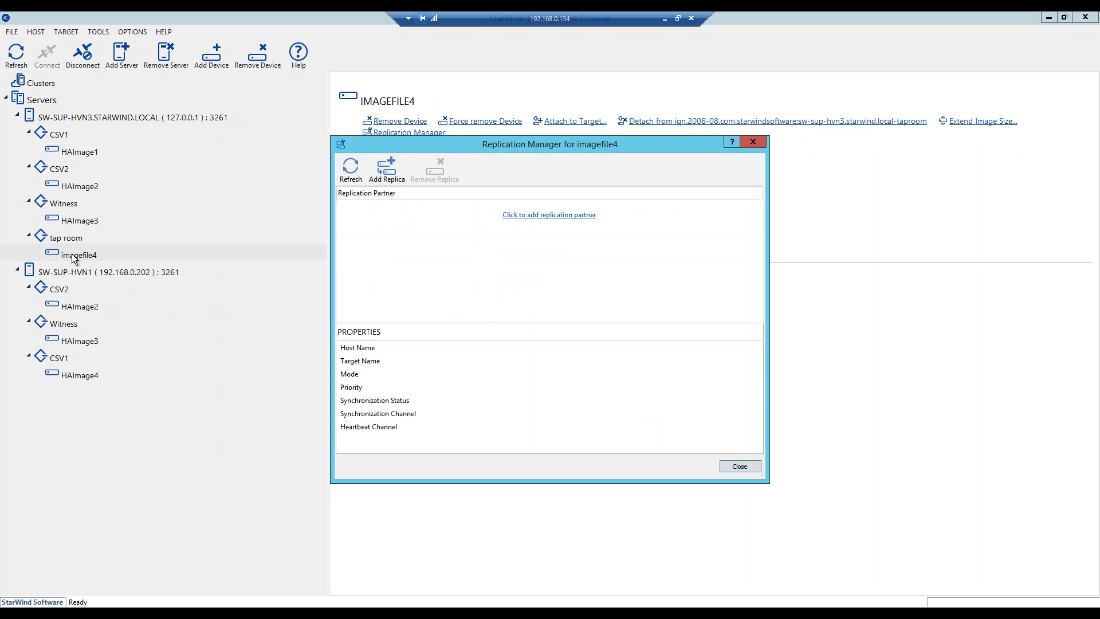
- Add a Synchronous Two-Way replica with partner host 192.168.0.202 on port 3261
left_click(395, 176)
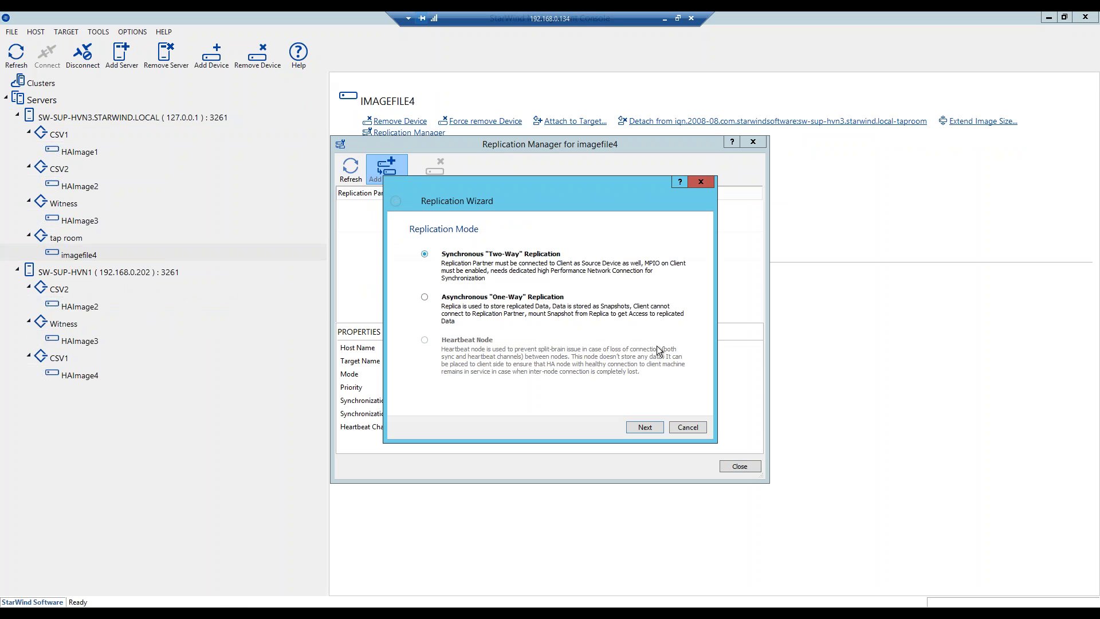
left_click(645, 429)
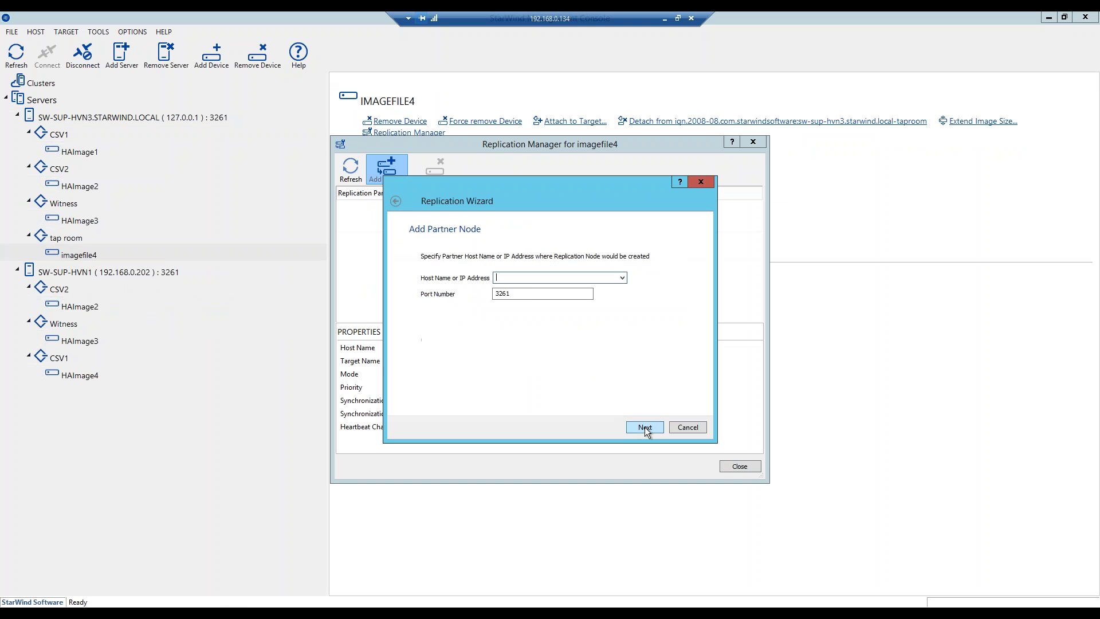
left_click(622, 277)
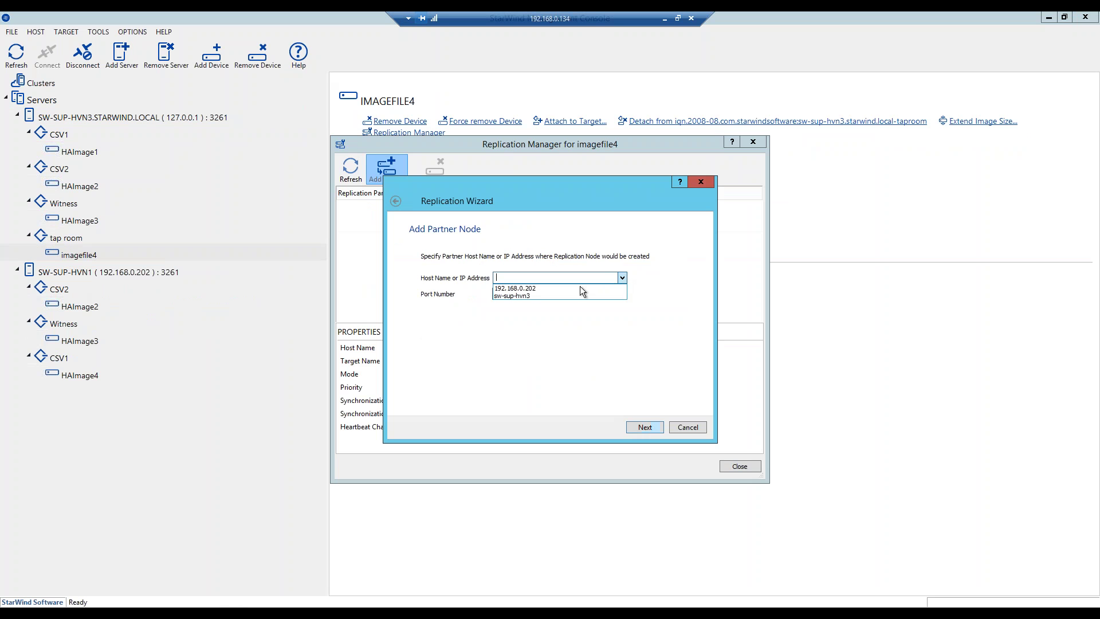
left_click(540, 288)
left_click(635, 425)
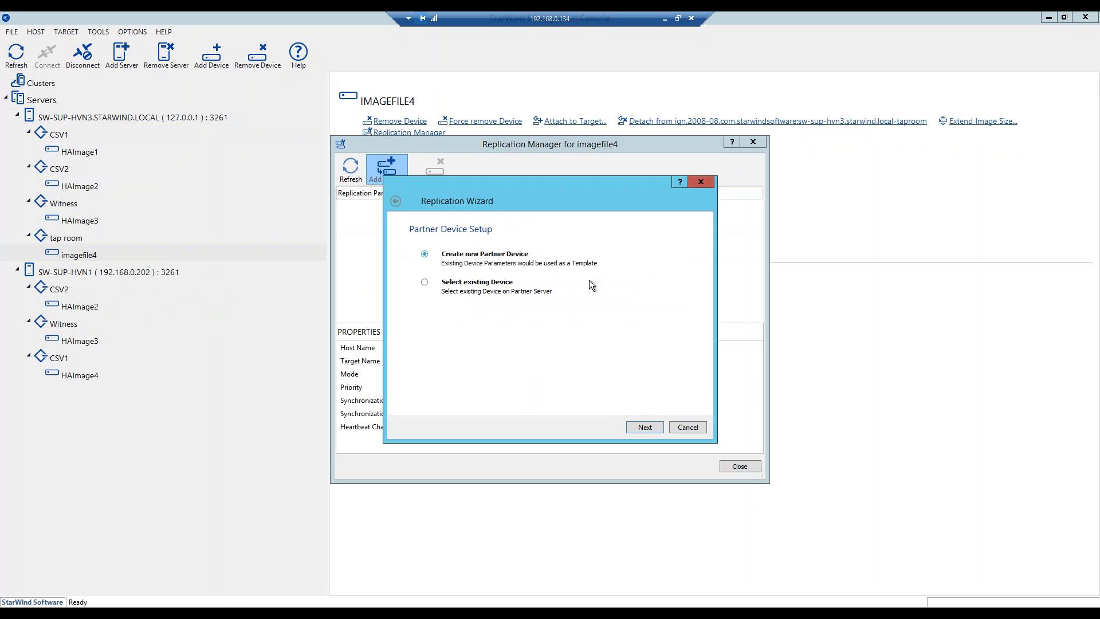
- Create a new partner device, HAImage5, and accept its default header path
left_click(641, 426)
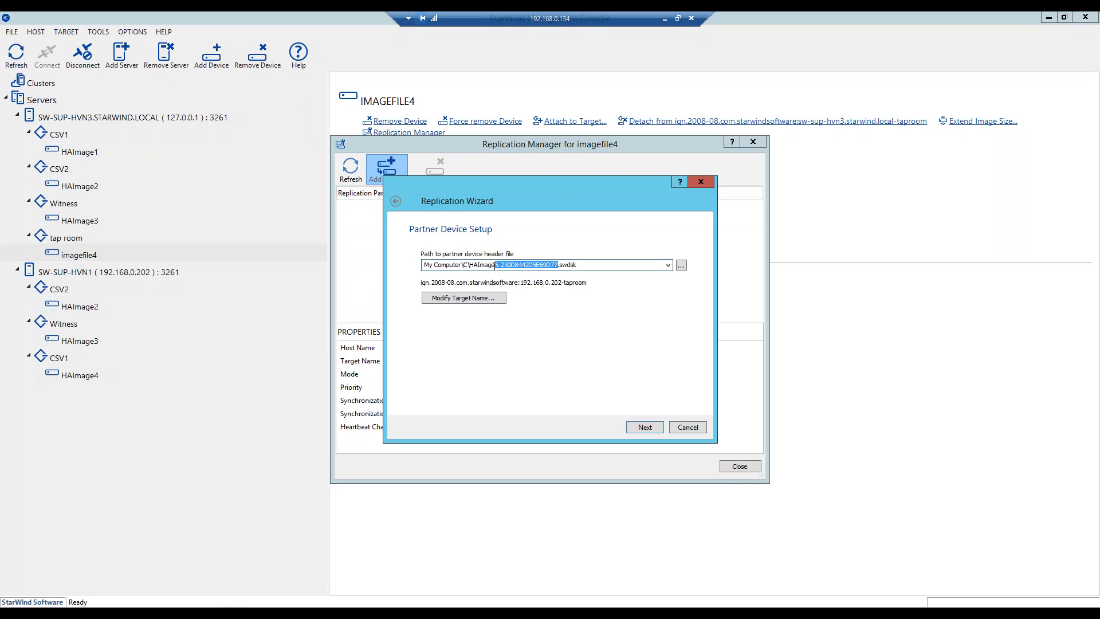
left_click_drag(495, 265, 471, 266)
key("End")
left_click(644, 427)
- Assign the 172.16.30.x and 172.16.20.x links to sync and 172.16.10.x to heartbeat
left_click(488, 323)
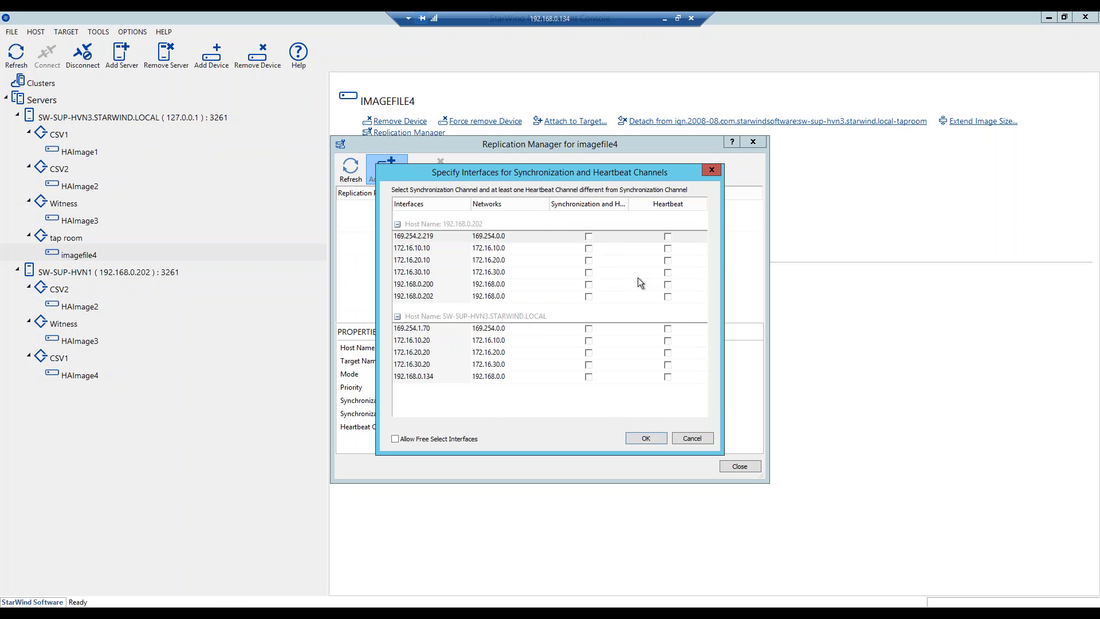
left_click(588, 272)
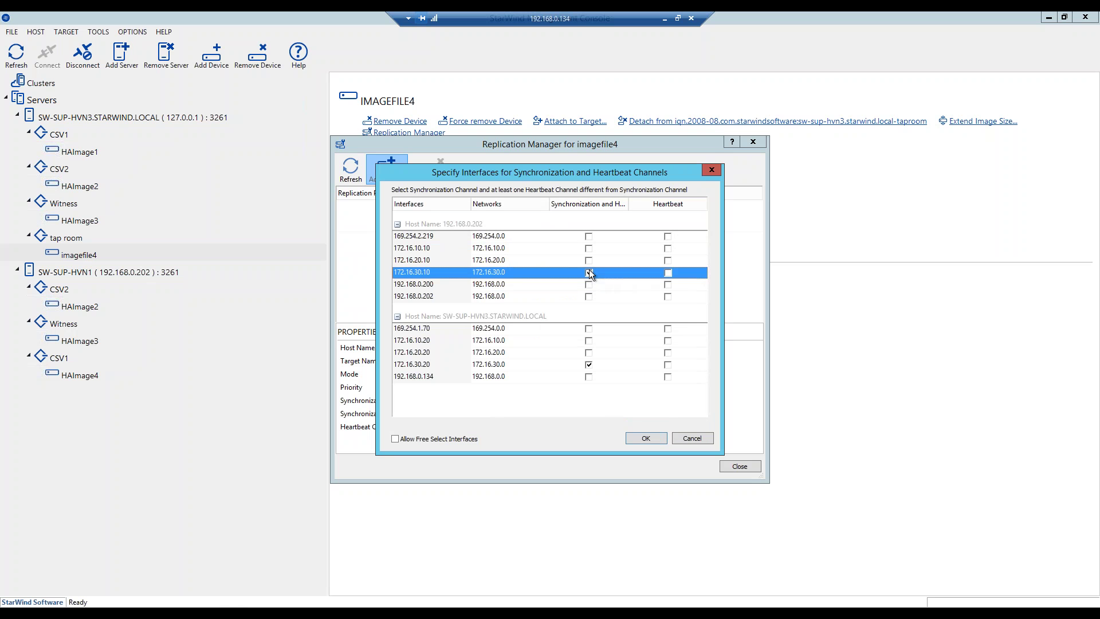
left_click(589, 261)
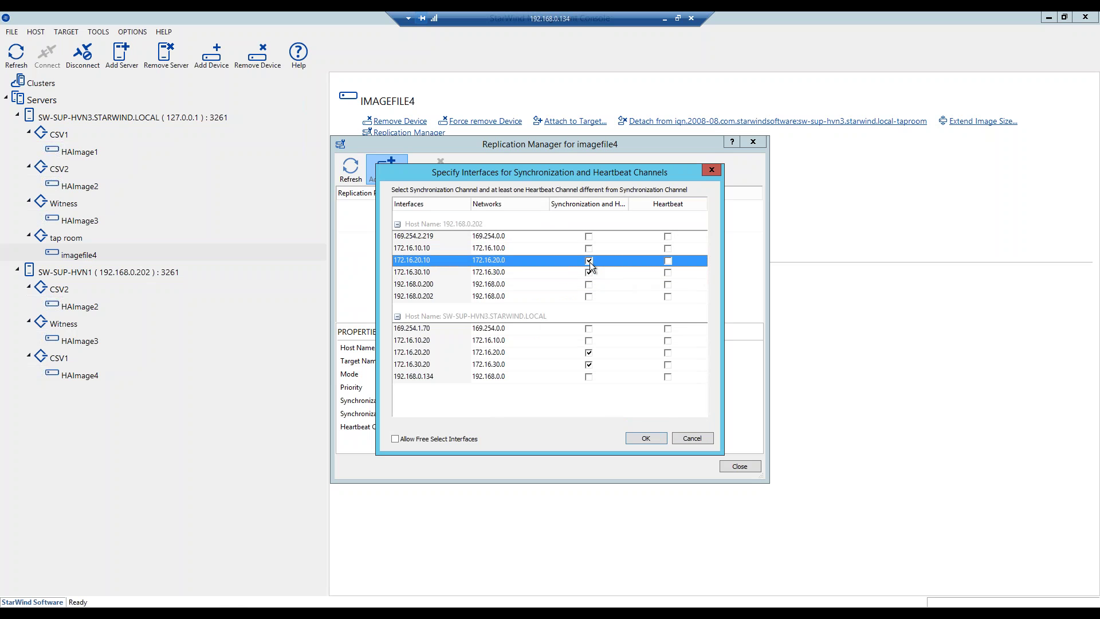
left_click(667, 248)
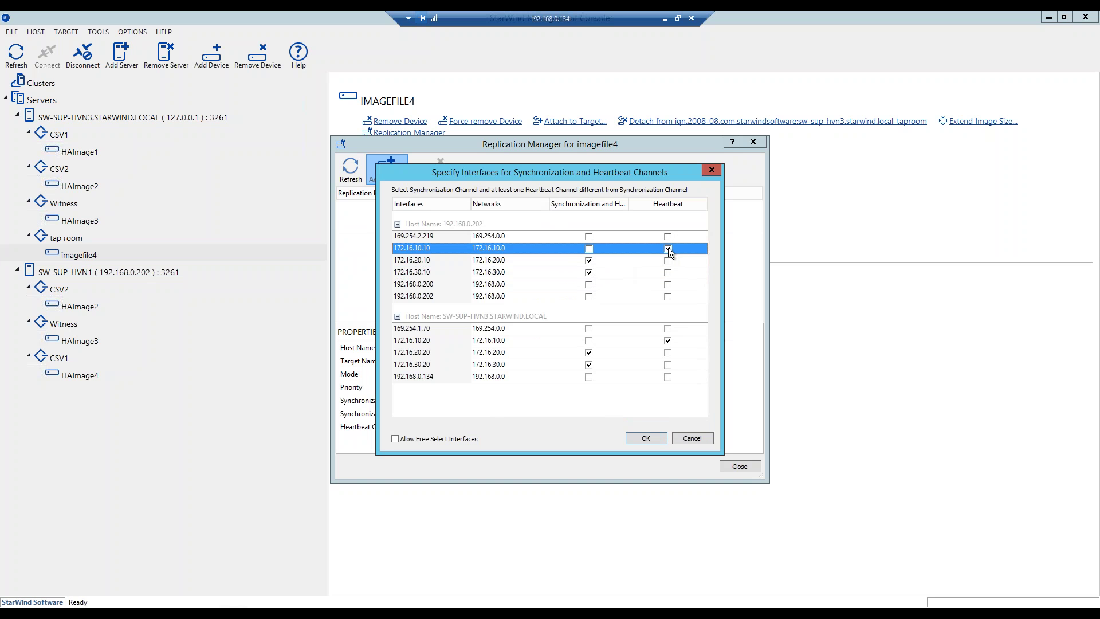
left_click(646, 439)
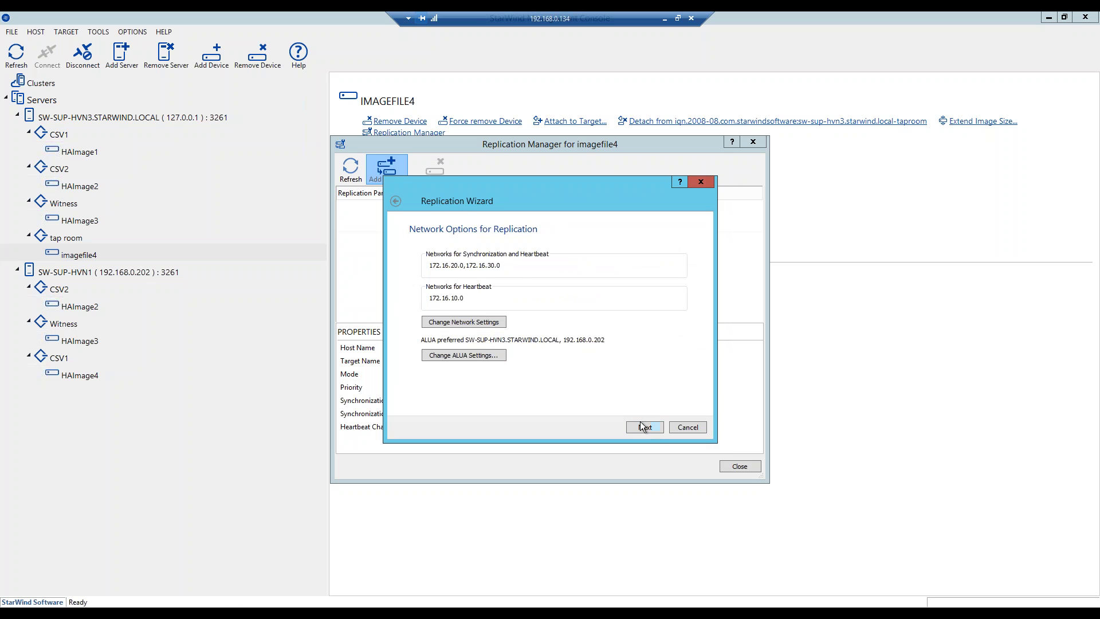
- Create the replica as HA device HAImage4, then close the wizard and Replication Manager
left_click(644, 427)
left_click(636, 425)
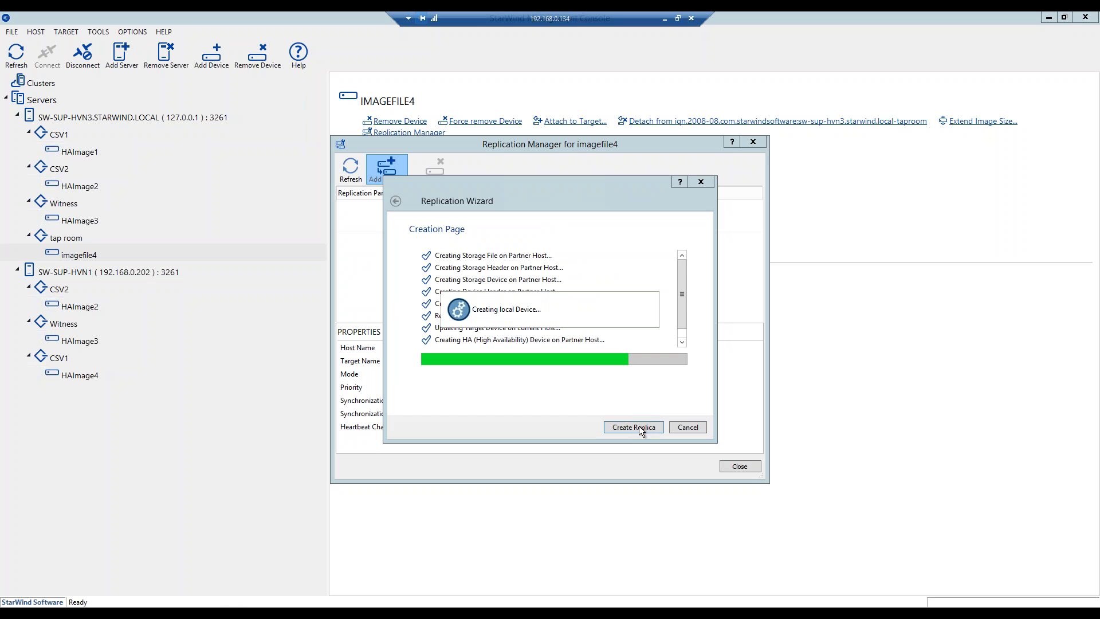
left_click(638, 425)
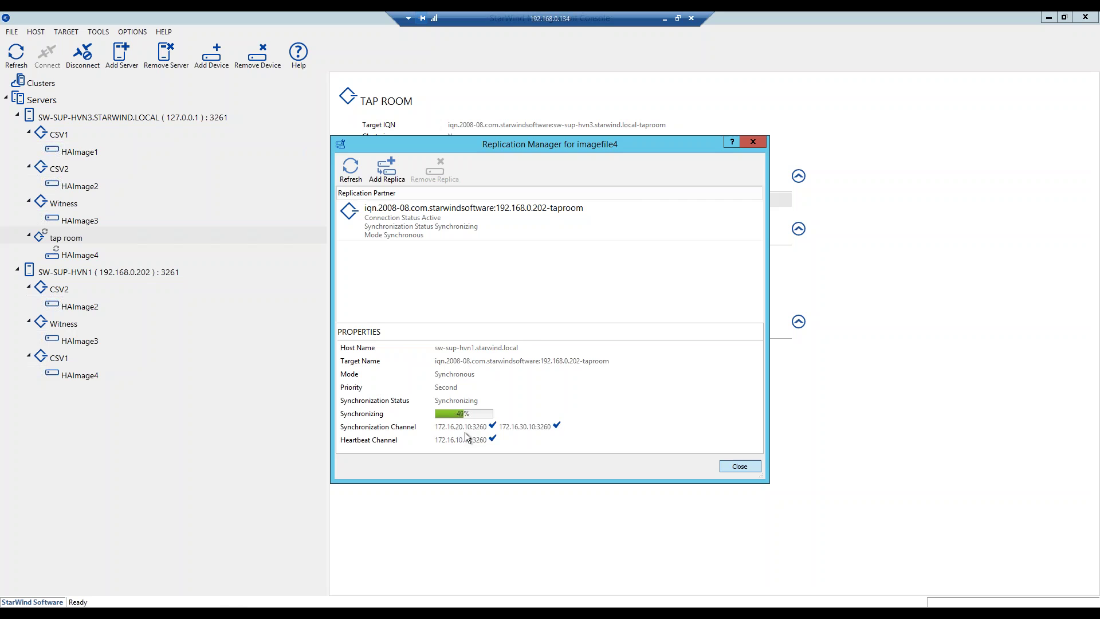
left_click(744, 466)
- Refresh SW-SUP-HVN1 and expand its new tap room target to show HAImage5
left_click(79, 255)
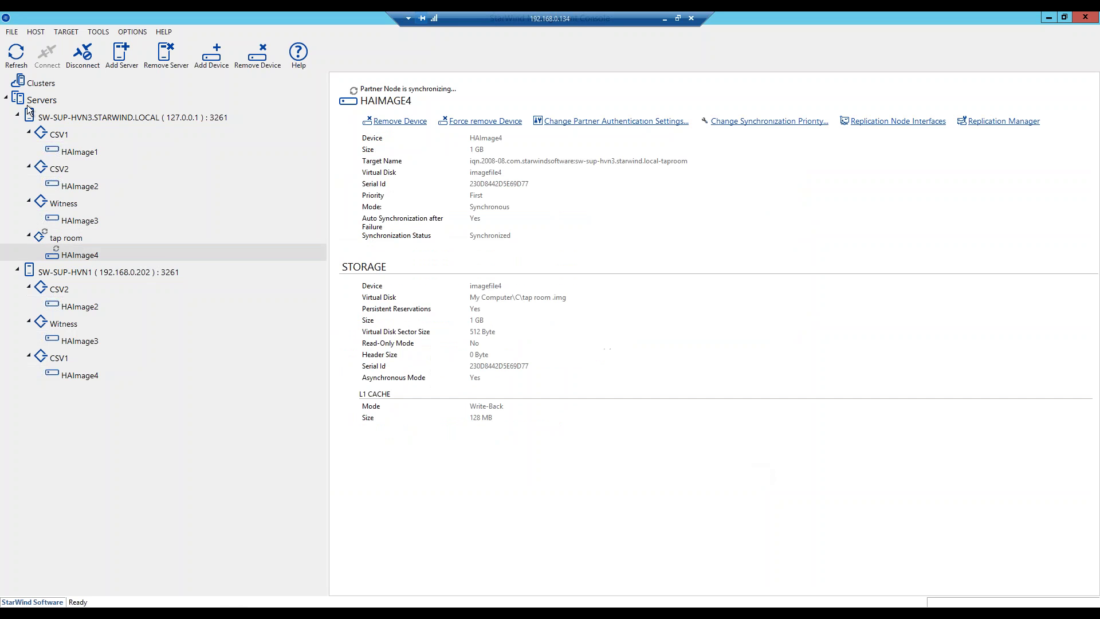
left_click(74, 272)
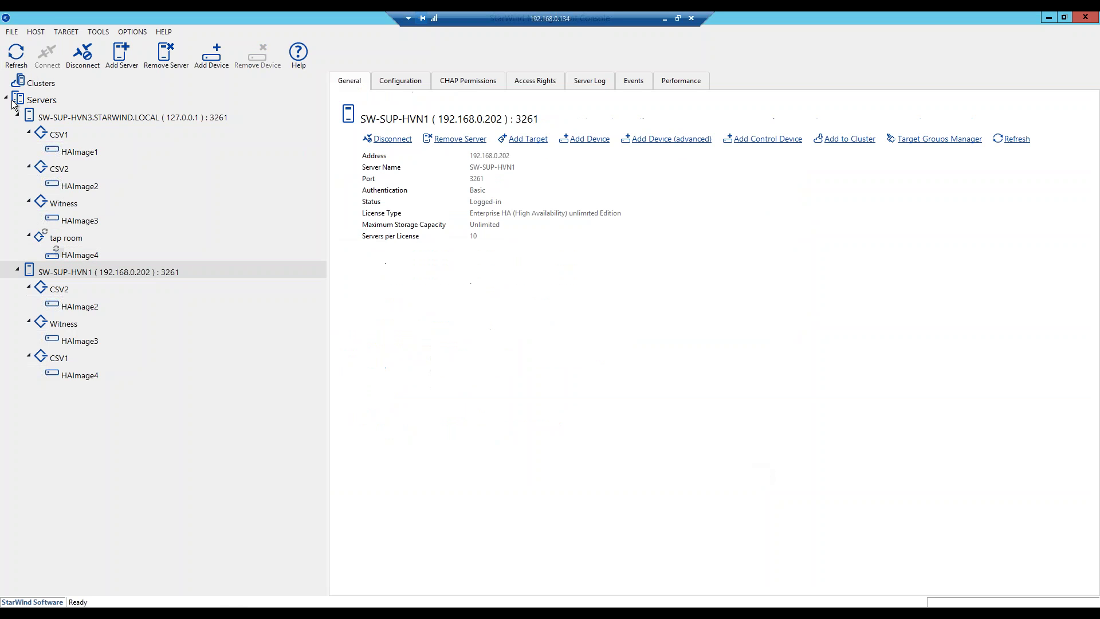
left_click(17, 58)
left_click(27, 394)
left_click(80, 410)
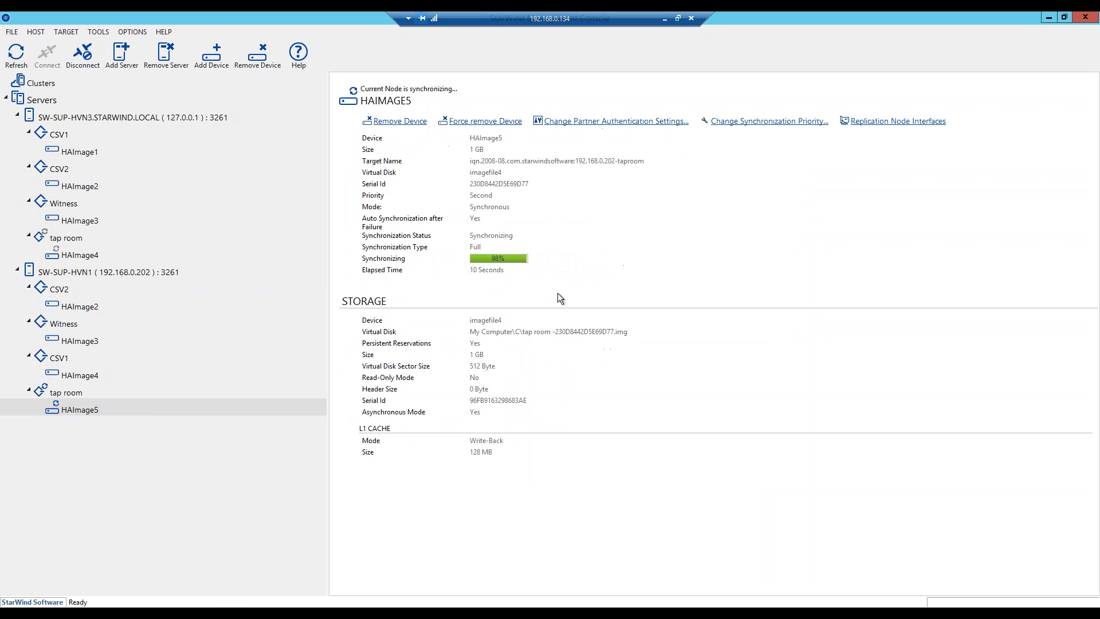
key("alt+f")
key("Escape")
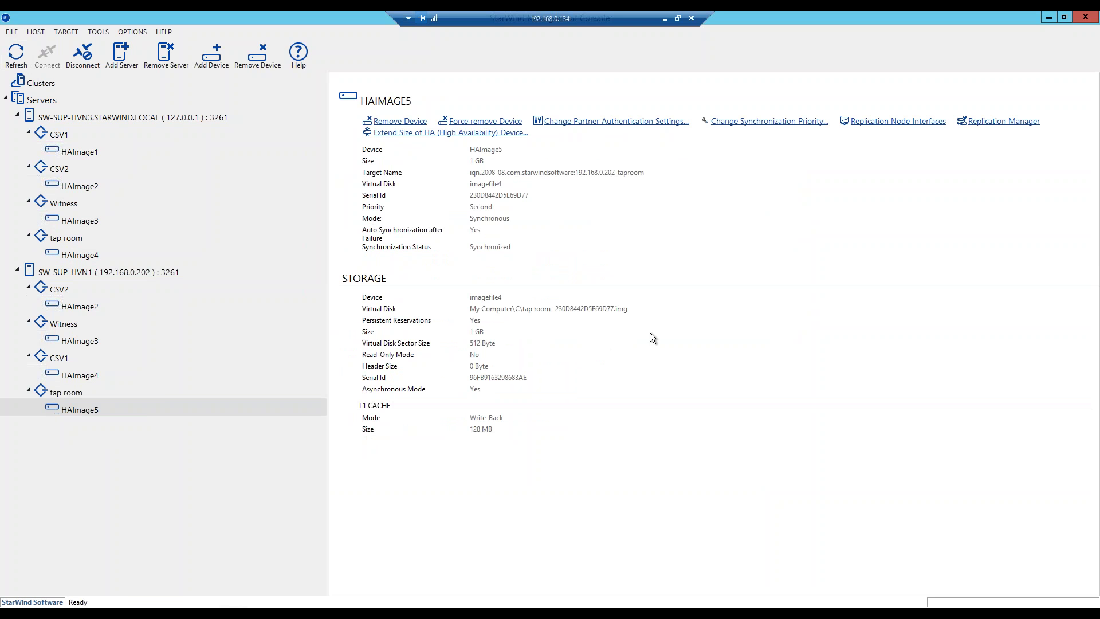
- Compare HAImage4 and HAImage5 details until both show Synchronized at 1 GB
left_click(93, 256)
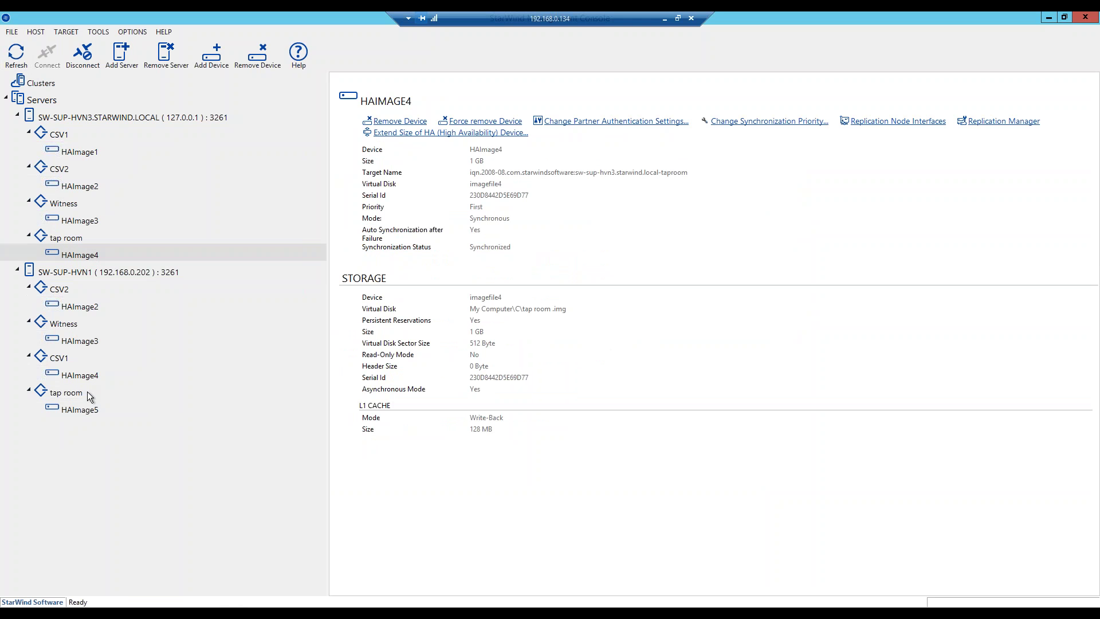
left_click(93, 410)
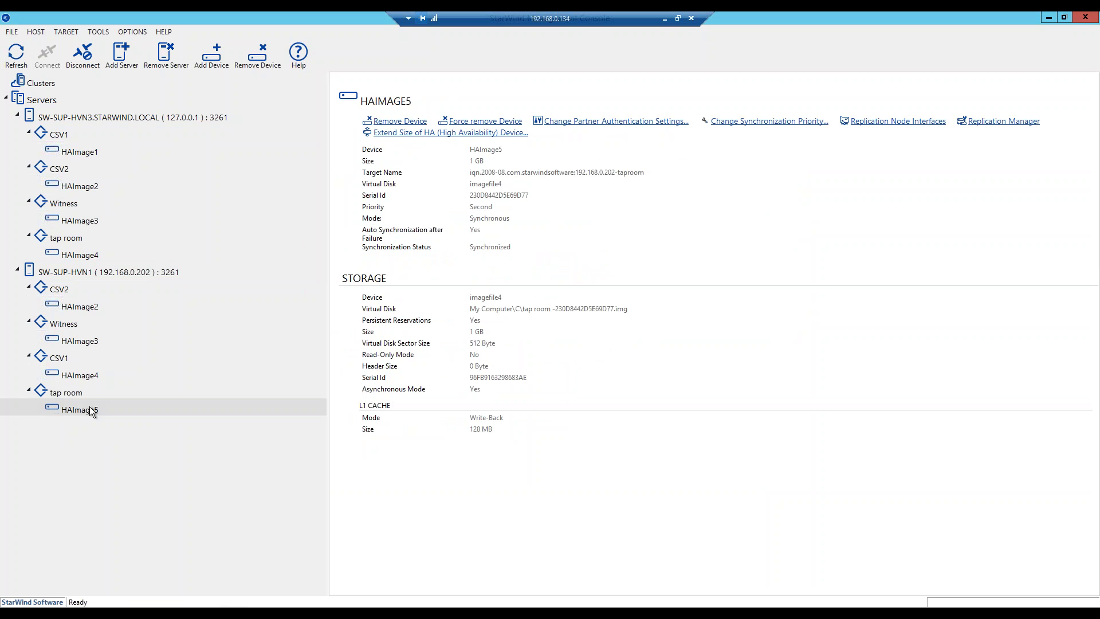
left_click(91, 270)
left_click(88, 254)
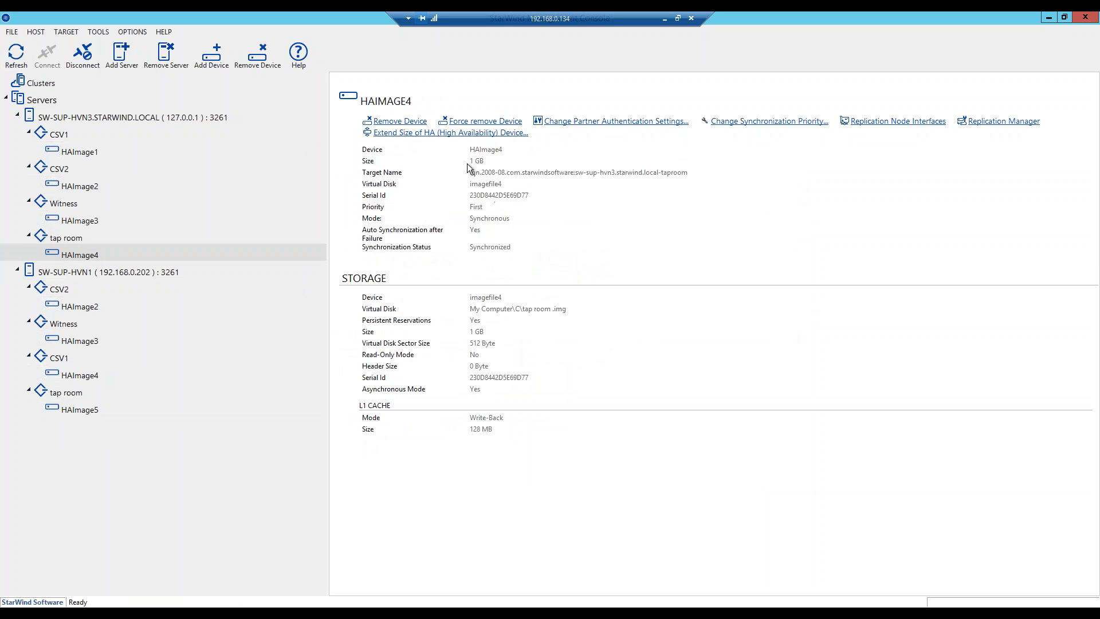
left_click(97, 408)
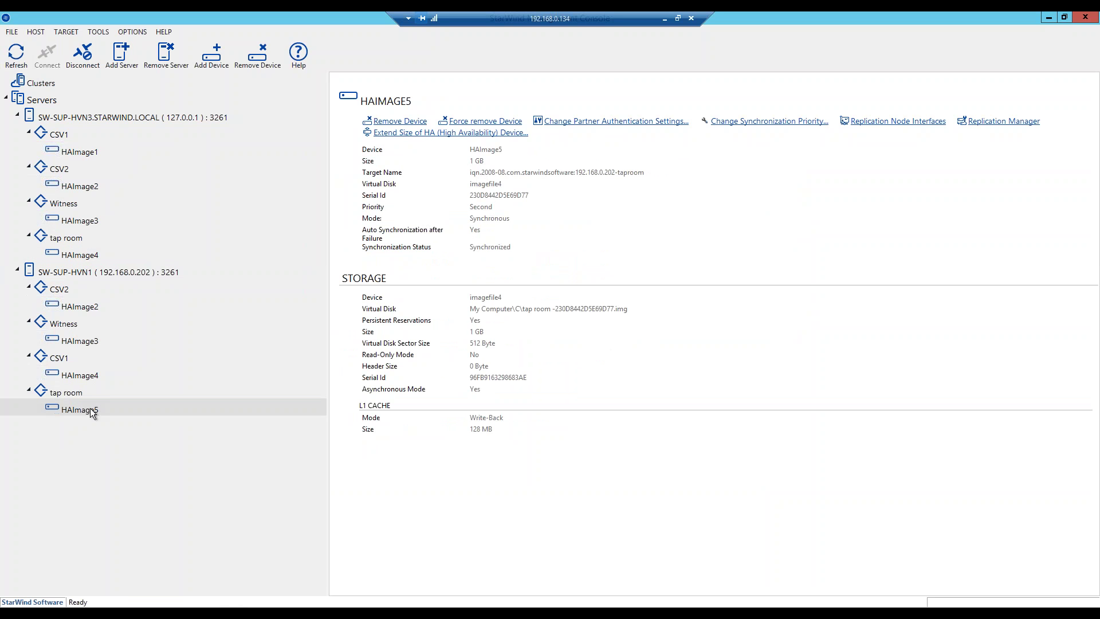
left_click(82, 258)
- Extend the HAImage4 HA device by 49 GB
right_click(82, 257)
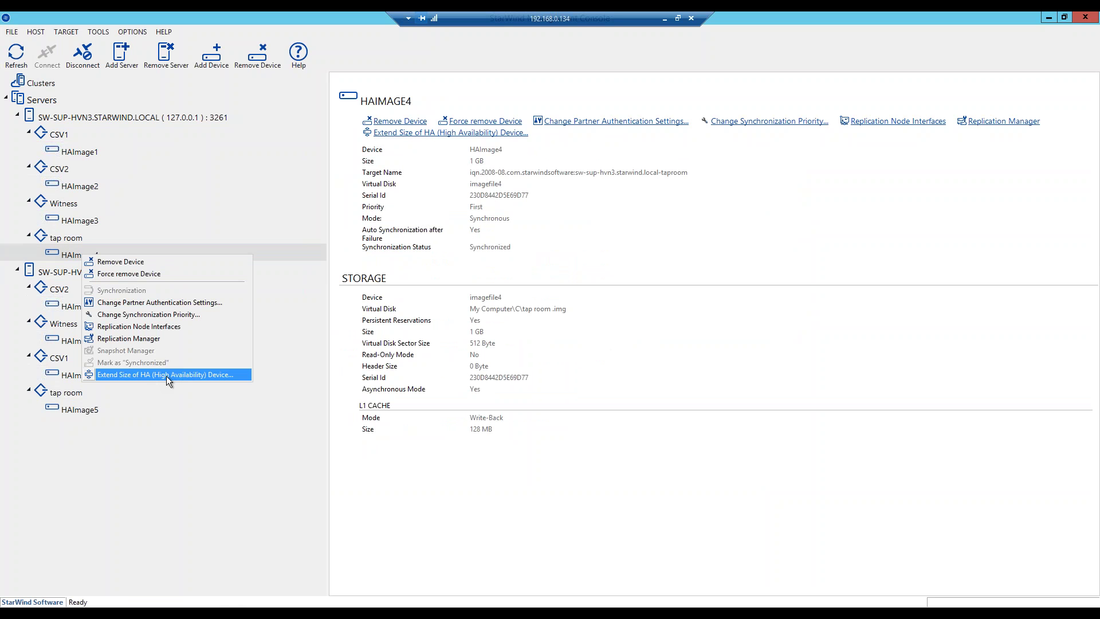
left_click(191, 376)
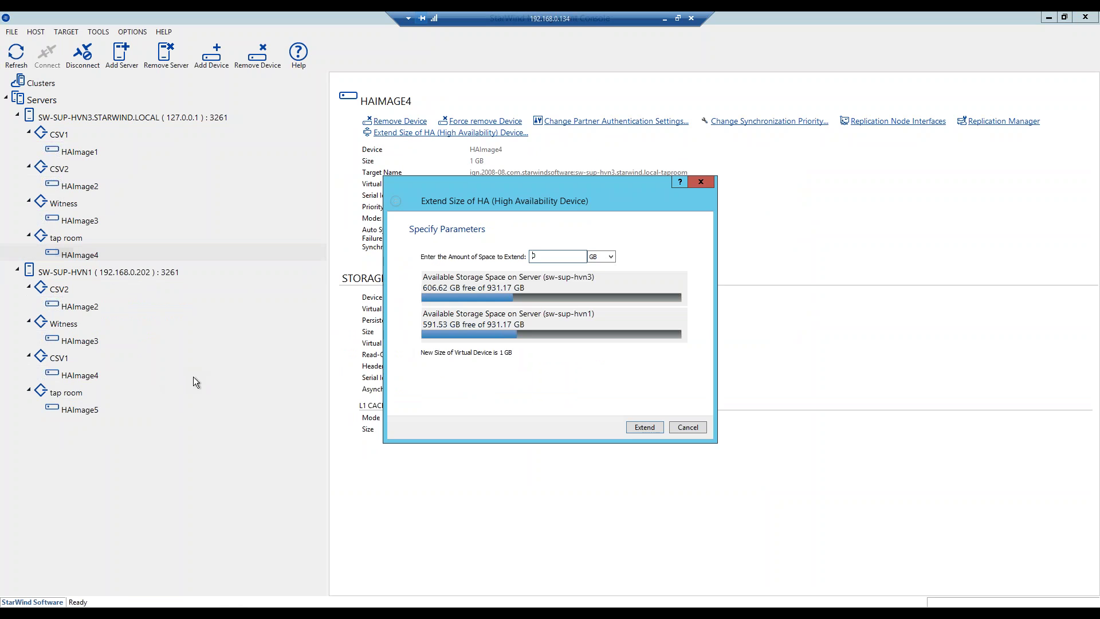
double_click(533, 256)
type("49")
left_click(644, 427)
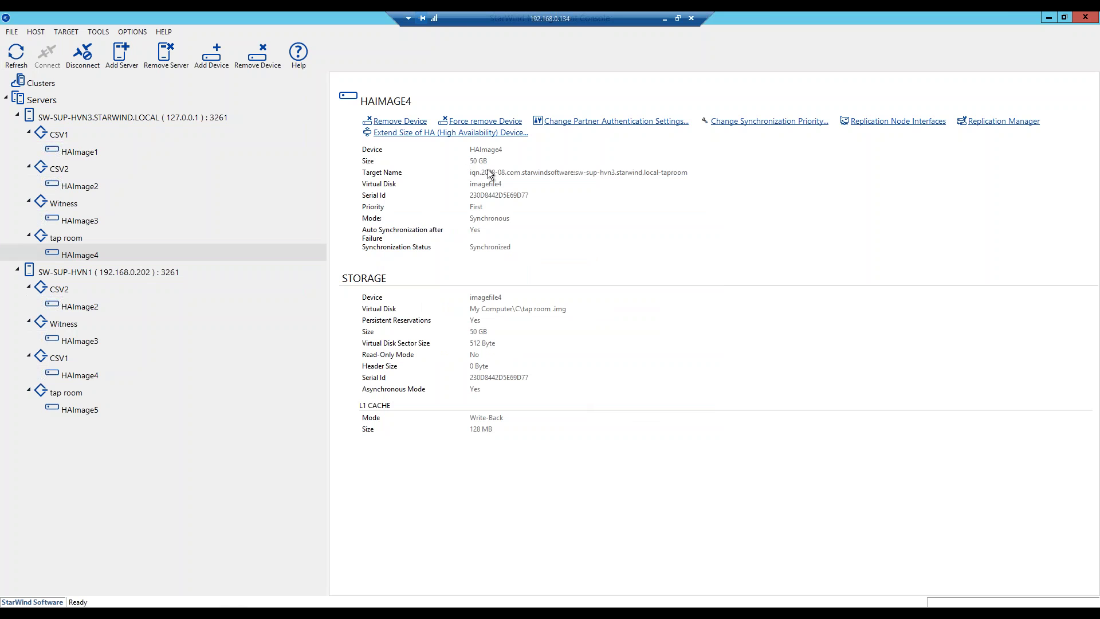
- Verify HAImage5 and HAImage4 both report the new 50 GB size
left_click(83, 409)
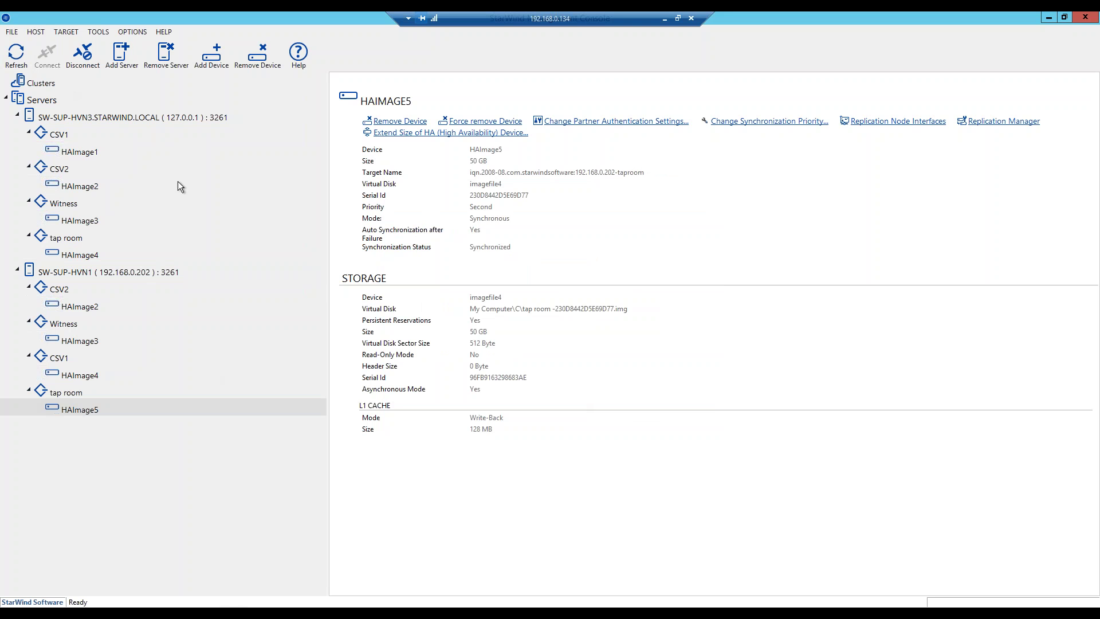
left_click(73, 256)
left_click(72, 410)
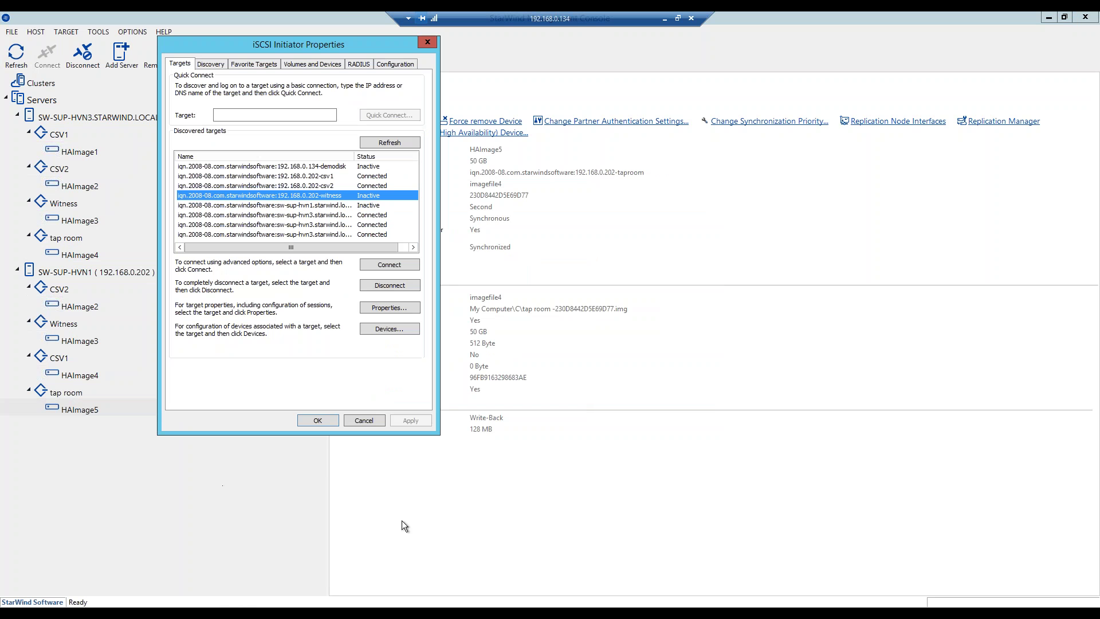
- Inspect the 127.0.0.1 and 172.16.10.10 target portals on the Discovery tab
left_click(218, 64)
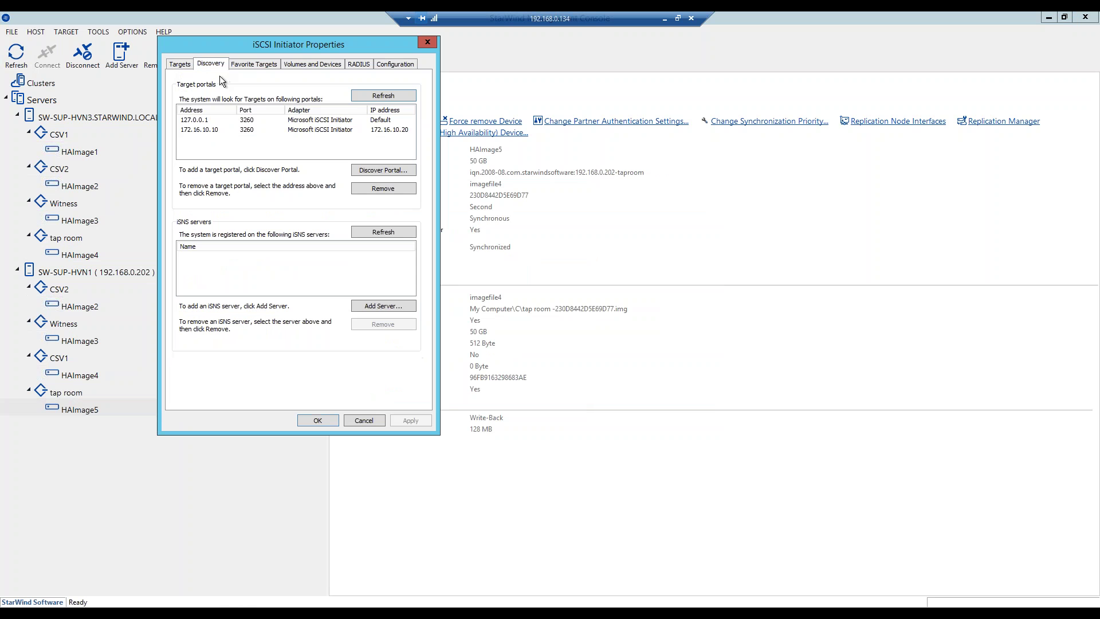
left_click(194, 120)
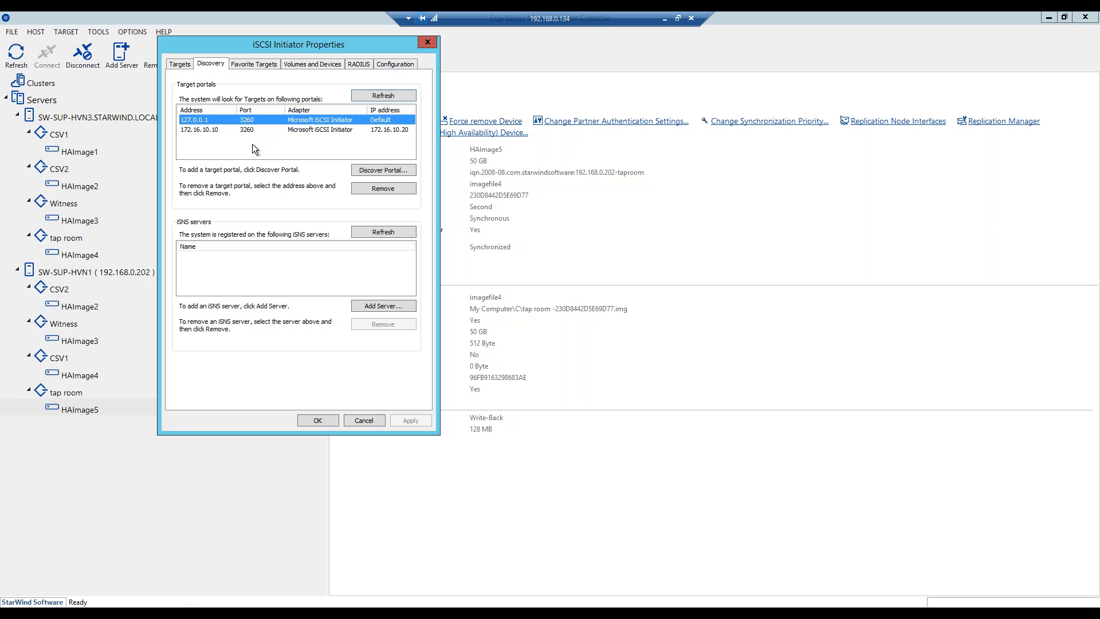
left_click(208, 131)
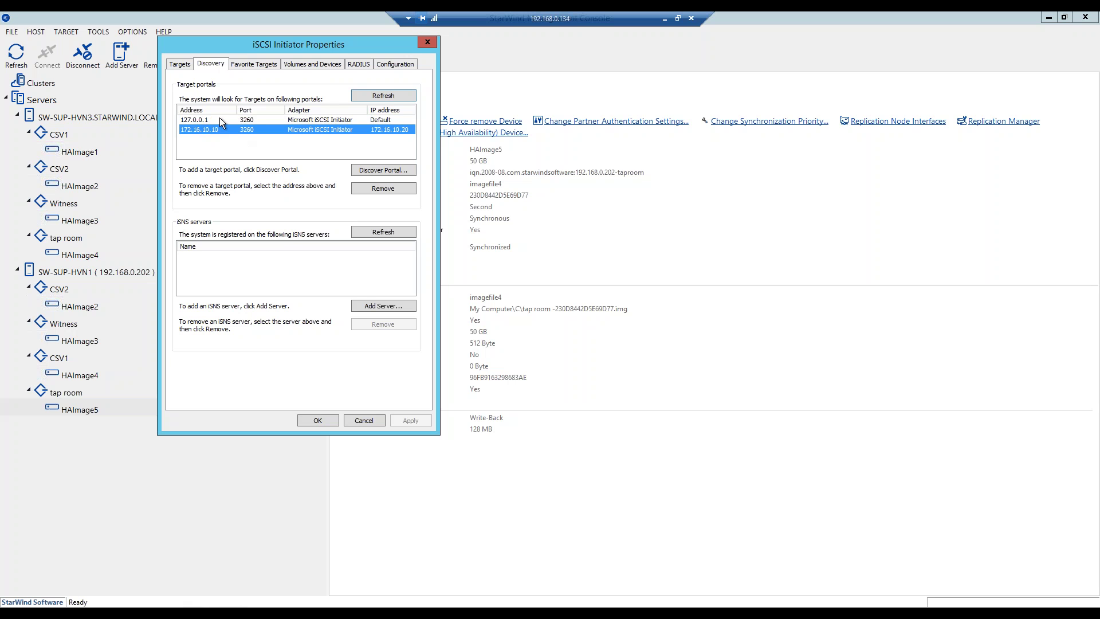
- Refresh the discovered targets and select the 192.168.0.202-taproom target
left_click(179, 63)
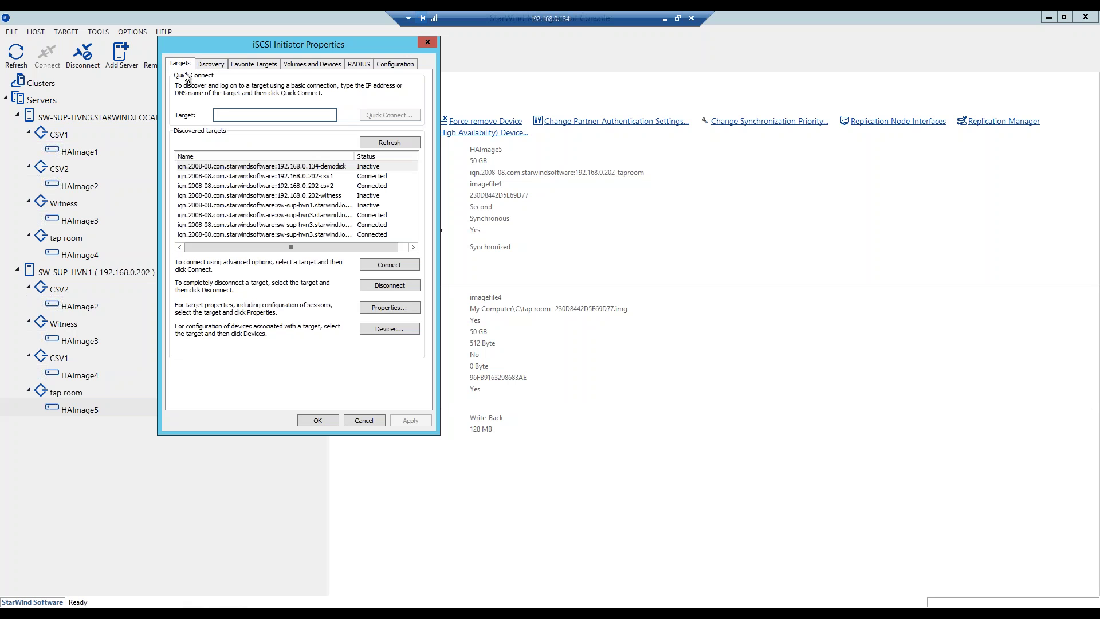
left_click(383, 146)
left_click_drag(339, 246, 274, 234)
left_click_drag(355, 157, 387, 156)
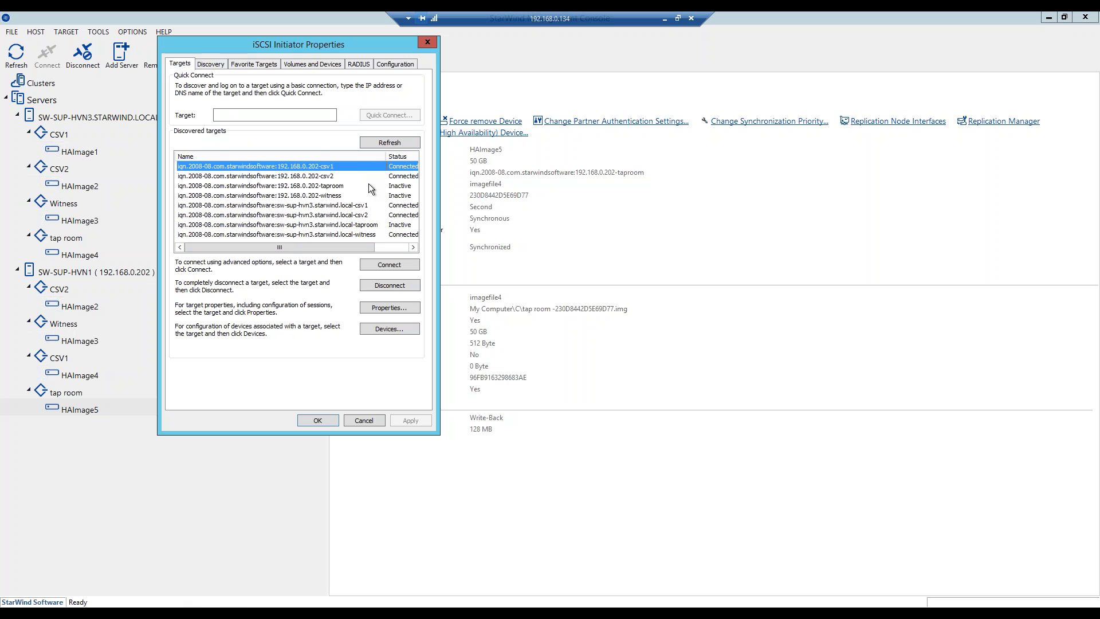
left_click(325, 186)
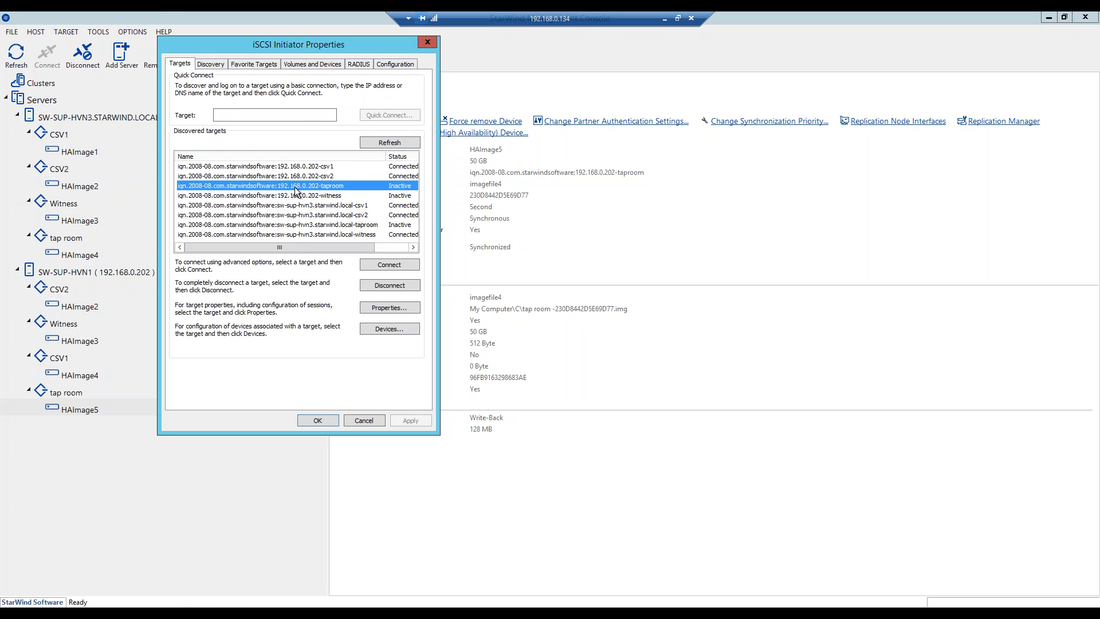
- Connect 192.168.0.202-taproom with multi-path using the Microsoft iSCSI Initiator adapter
left_click(382, 262)
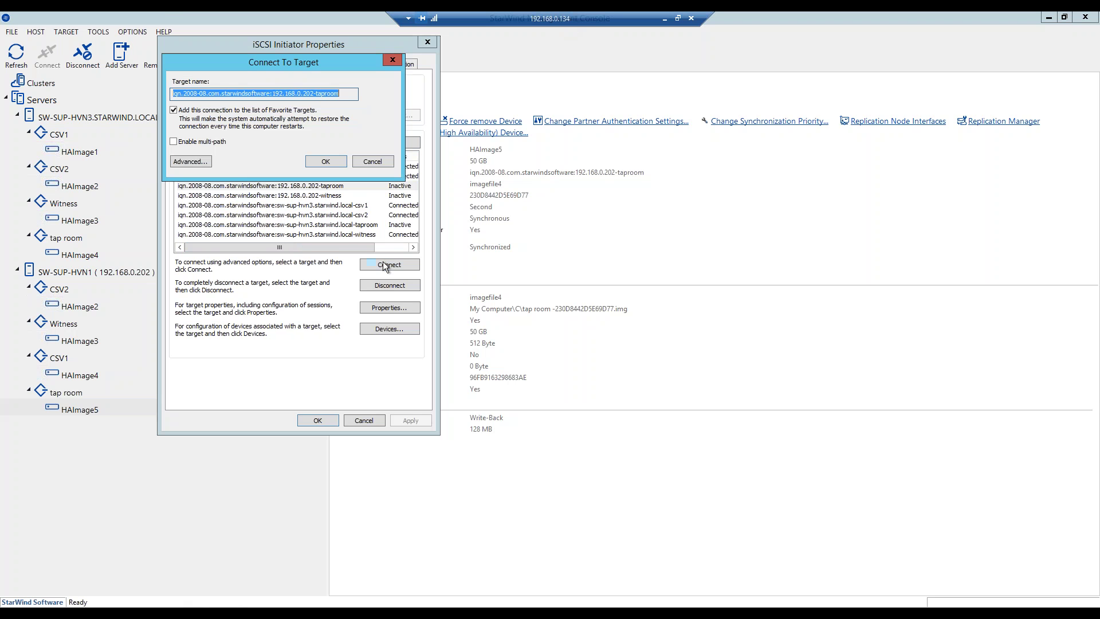
left_click(205, 143)
left_click(202, 157)
left_click(297, 126)
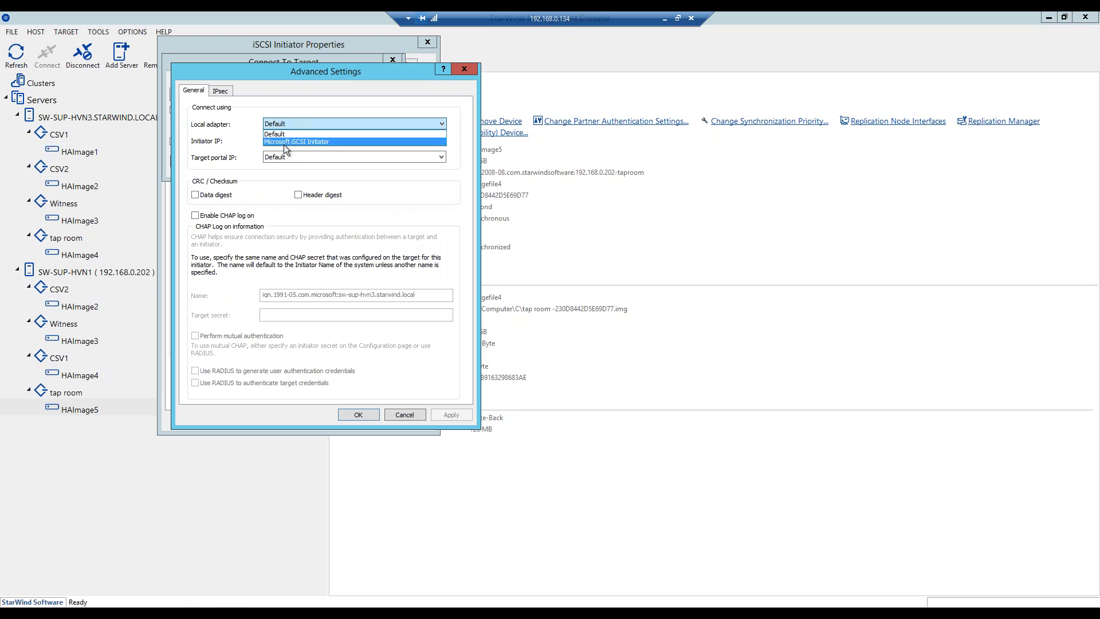
left_click(283, 142)
left_click(283, 141)
- Set initiator IP 172.16.10.20 and target portal 172.16.10.10 / 3260, then connect
left_click(283, 142)
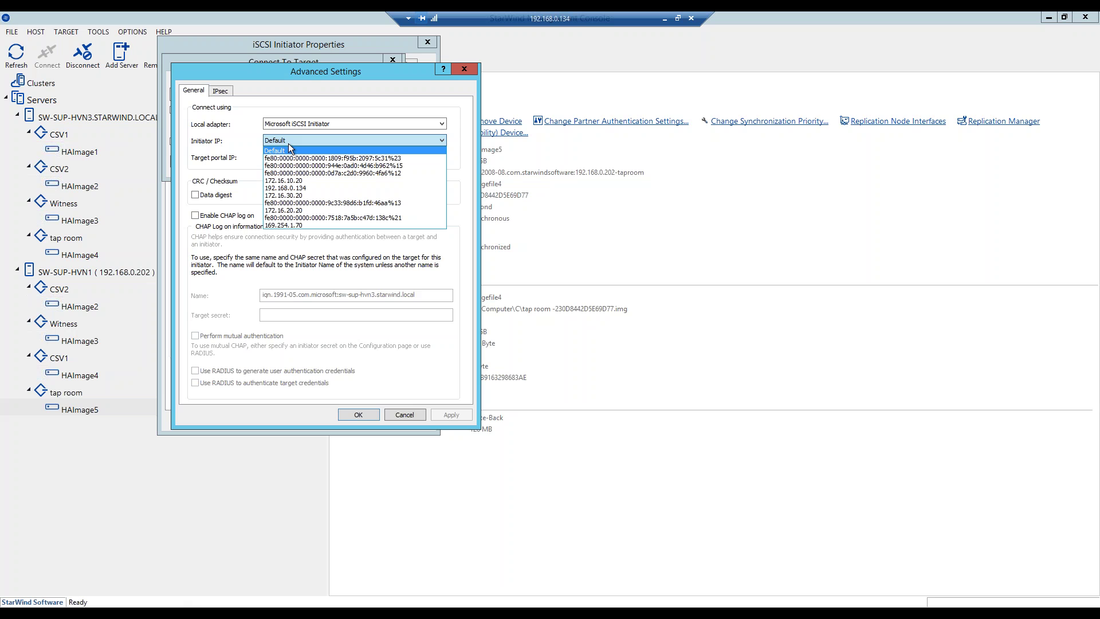
left_click(305, 180)
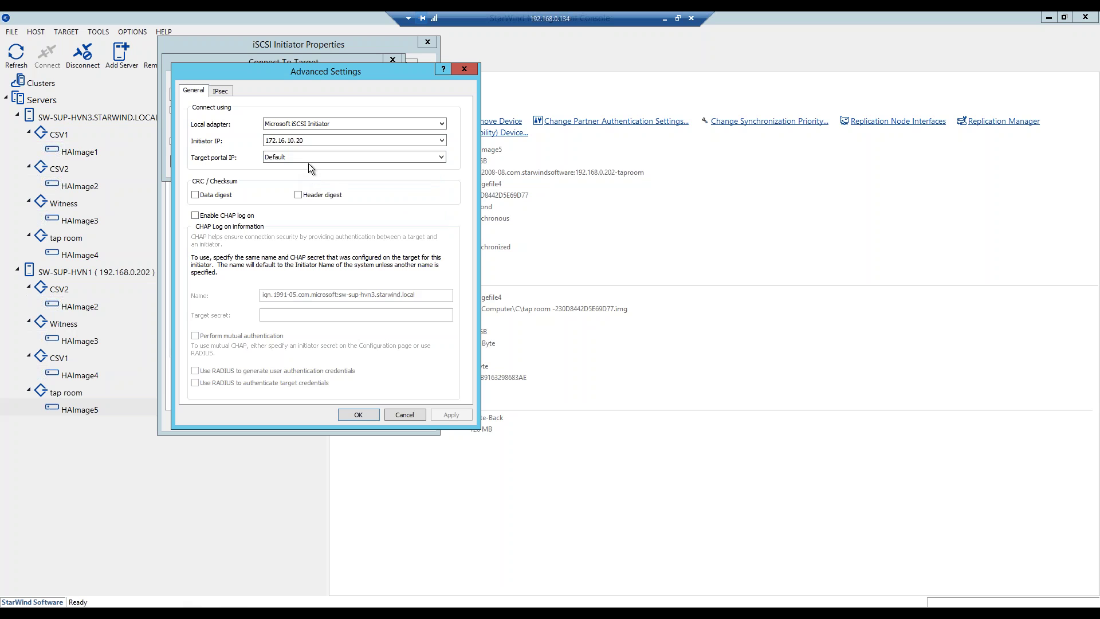
left_click(308, 161)
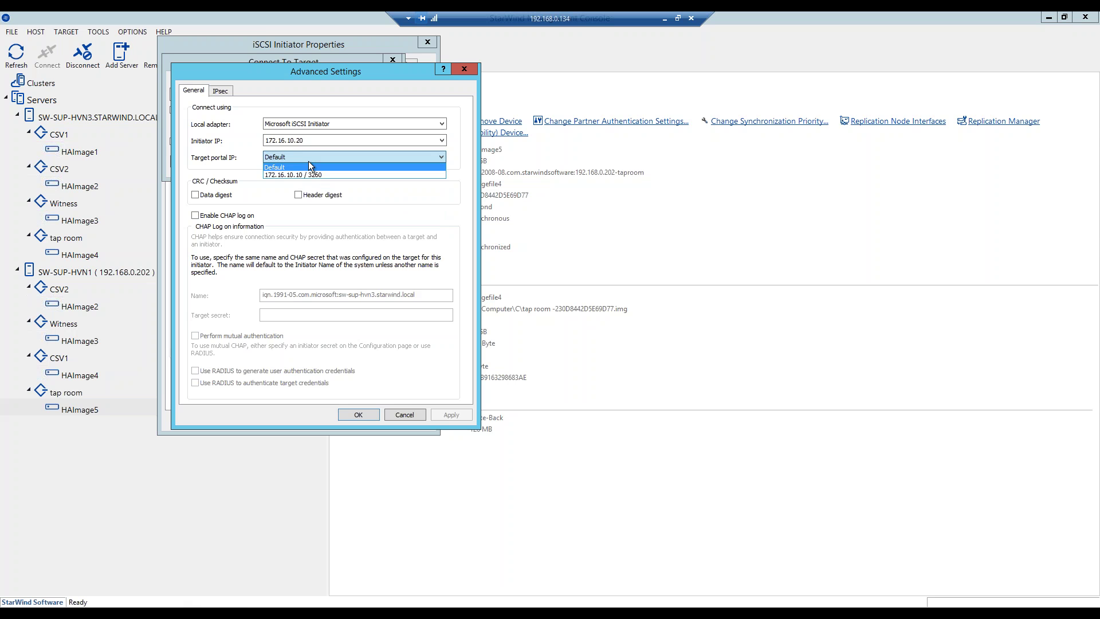
left_click(305, 174)
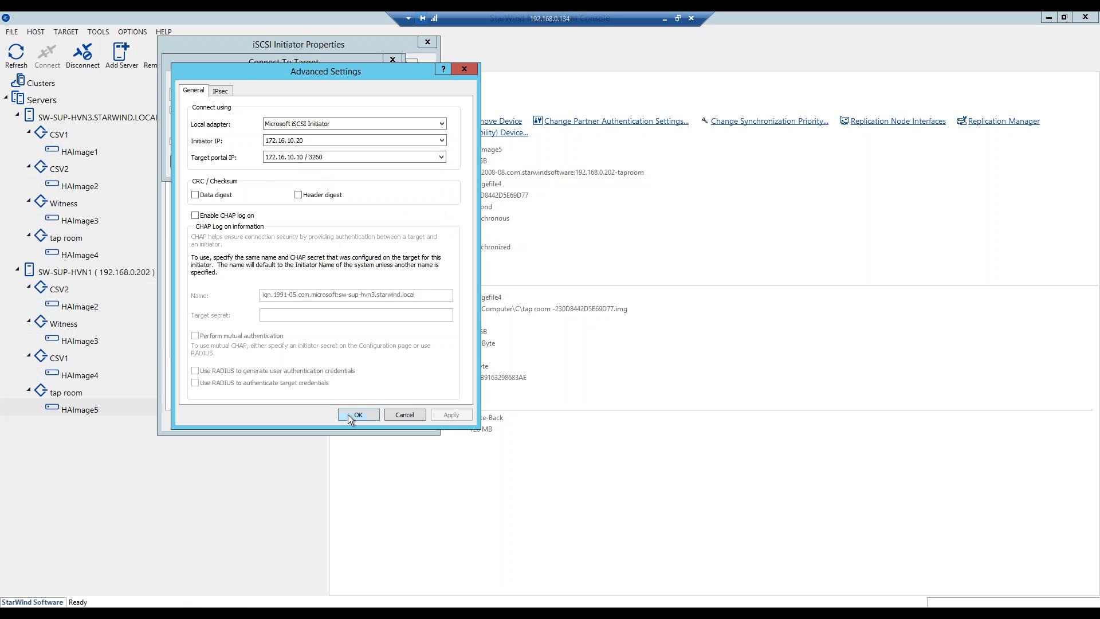
left_click(366, 418)
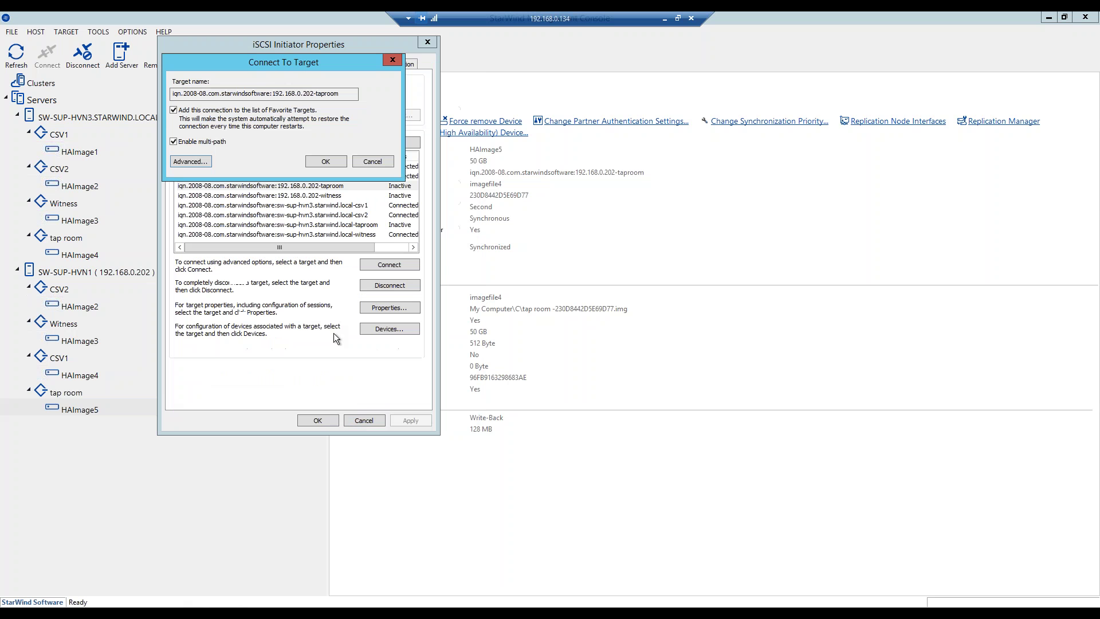
left_click(326, 161)
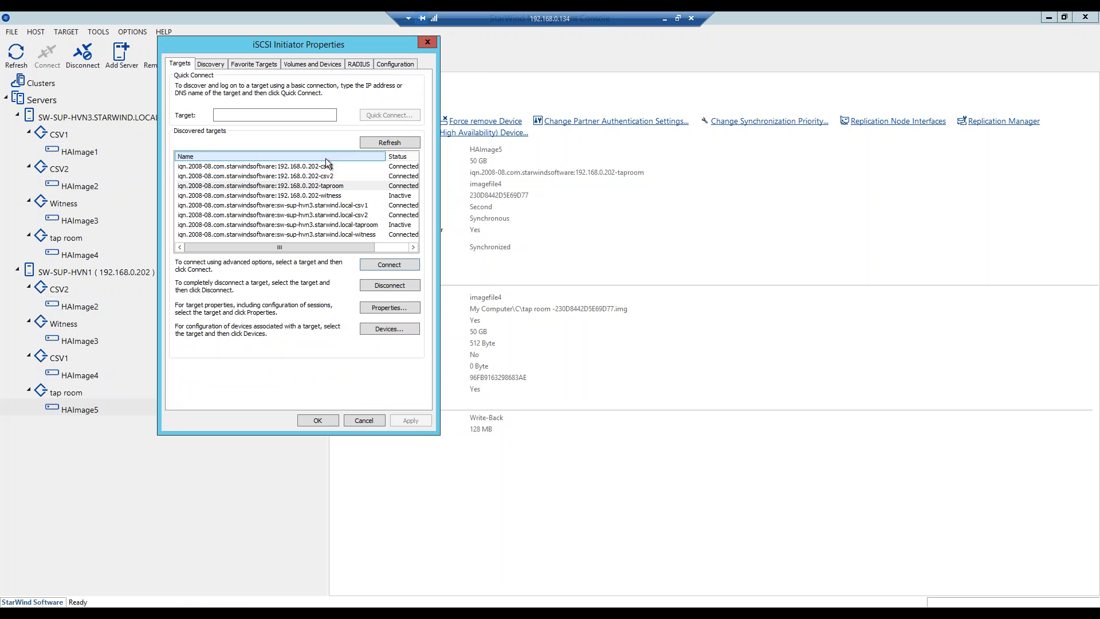
- Connect sw-sup-hvn3.starwind.local-taproom with multi-path via the Microsoft iSCSI Initiator adapter
left_click(356, 187)
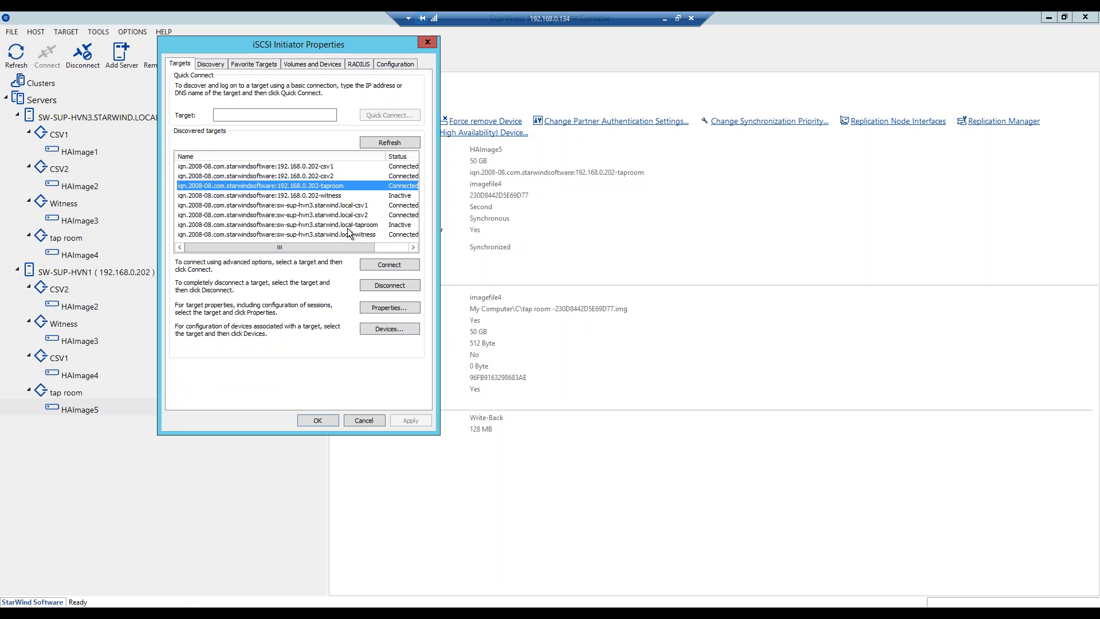
left_click(314, 226)
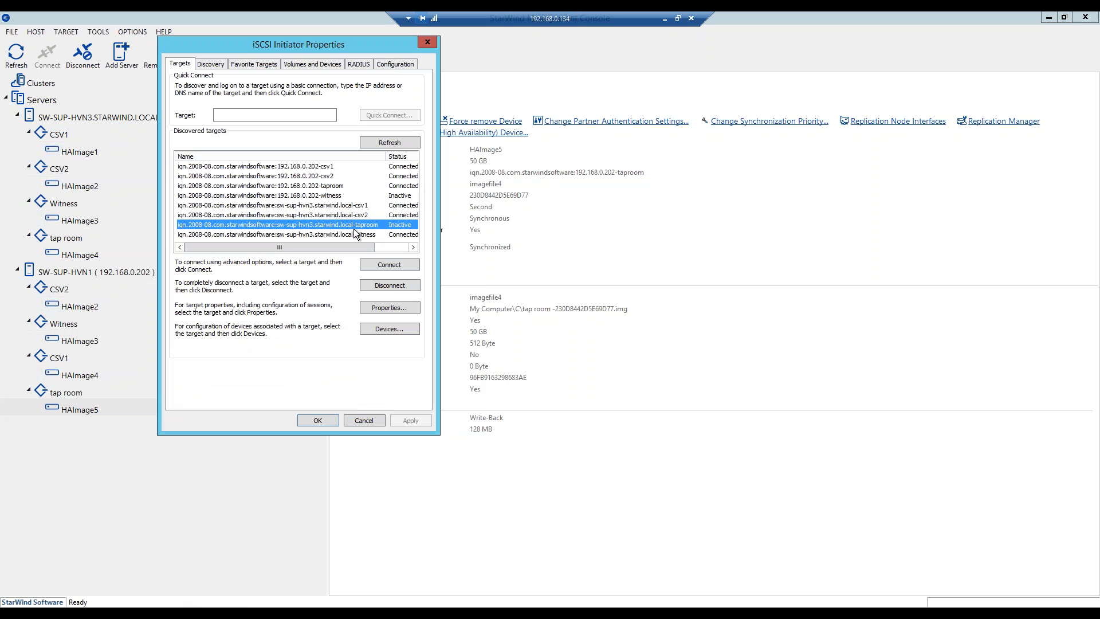
left_click(381, 264)
left_click(183, 143)
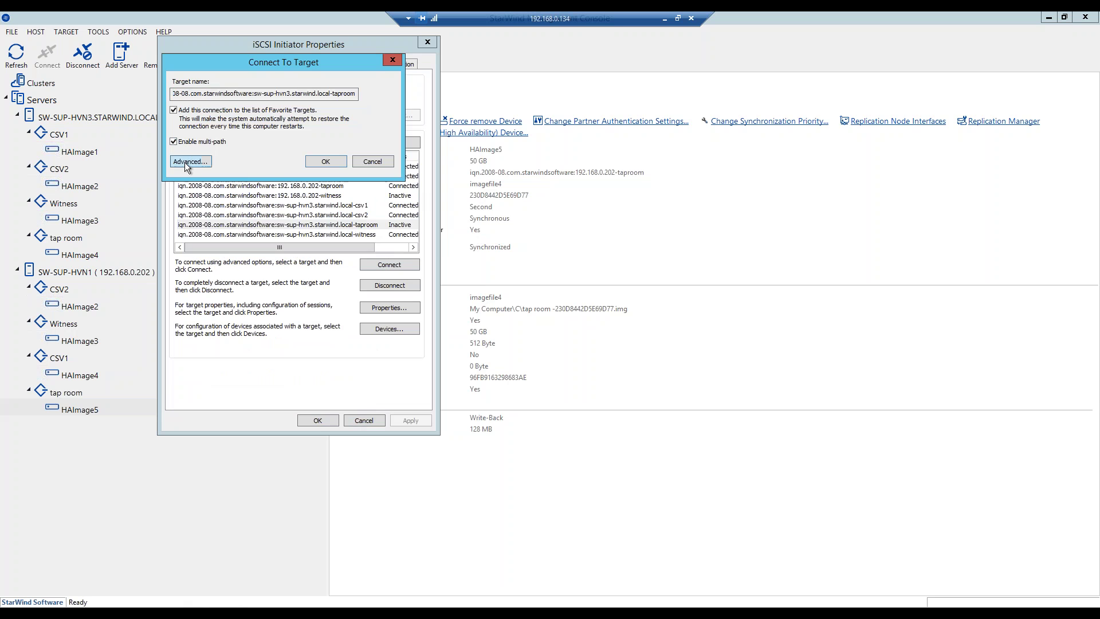
left_click(187, 162)
left_click(291, 122)
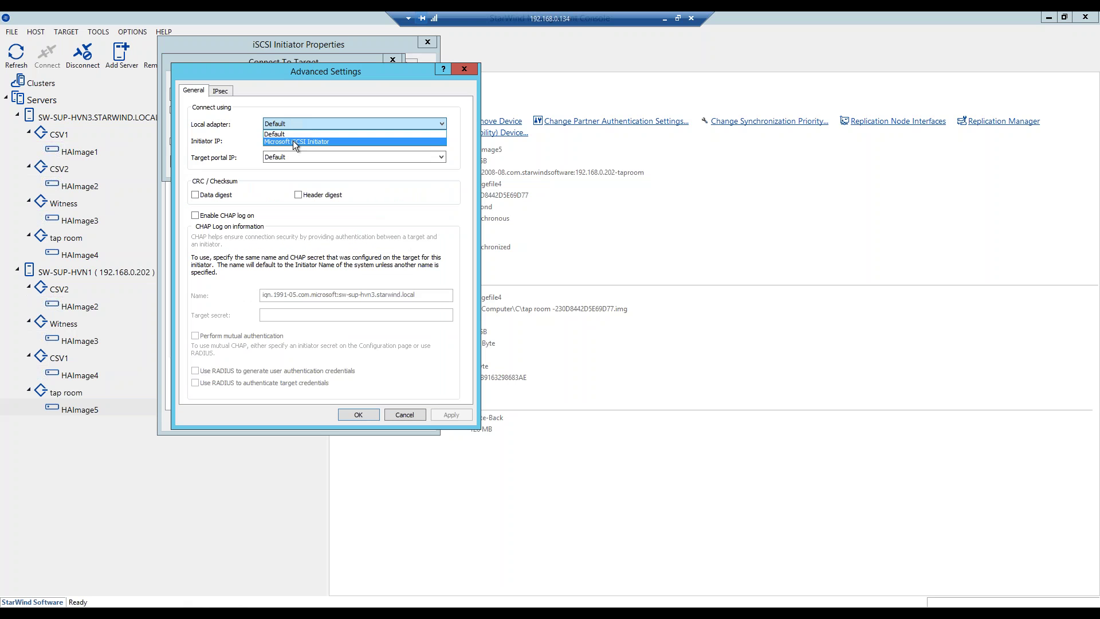
left_click(294, 141)
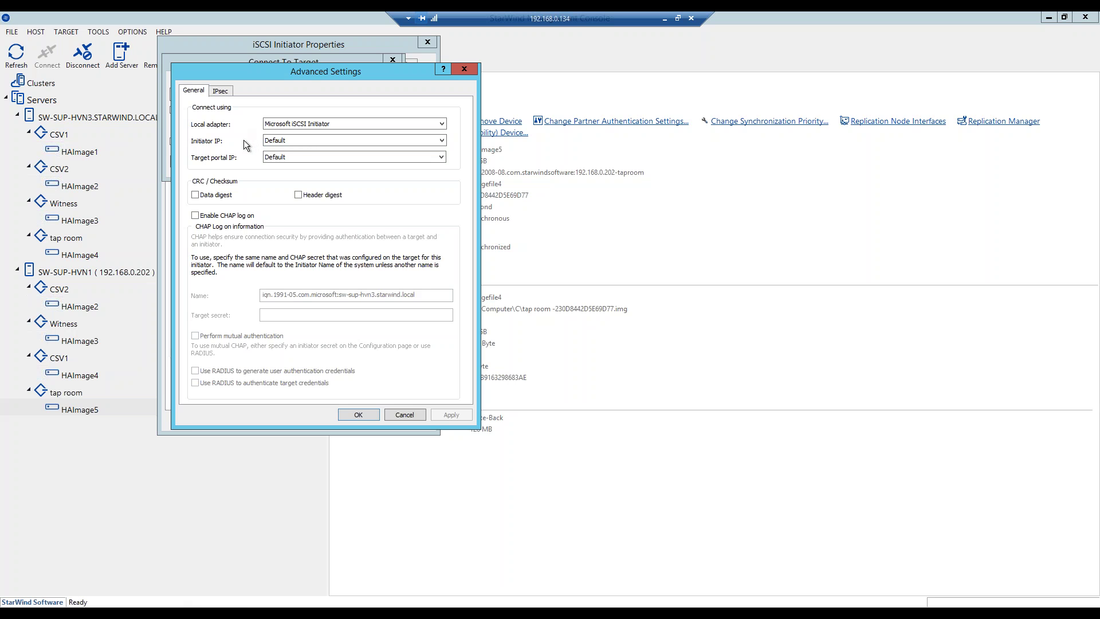
- Use target portal 127.0.0.1 / 3260, connect, and confirm the target shows Connected
left_click(281, 159)
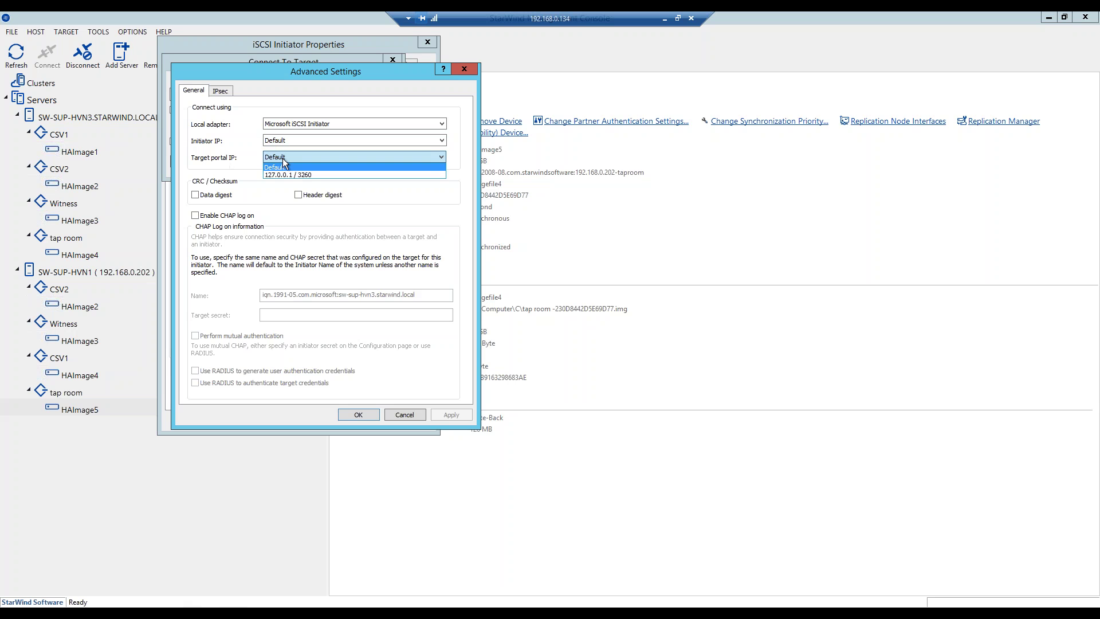
left_click(282, 174)
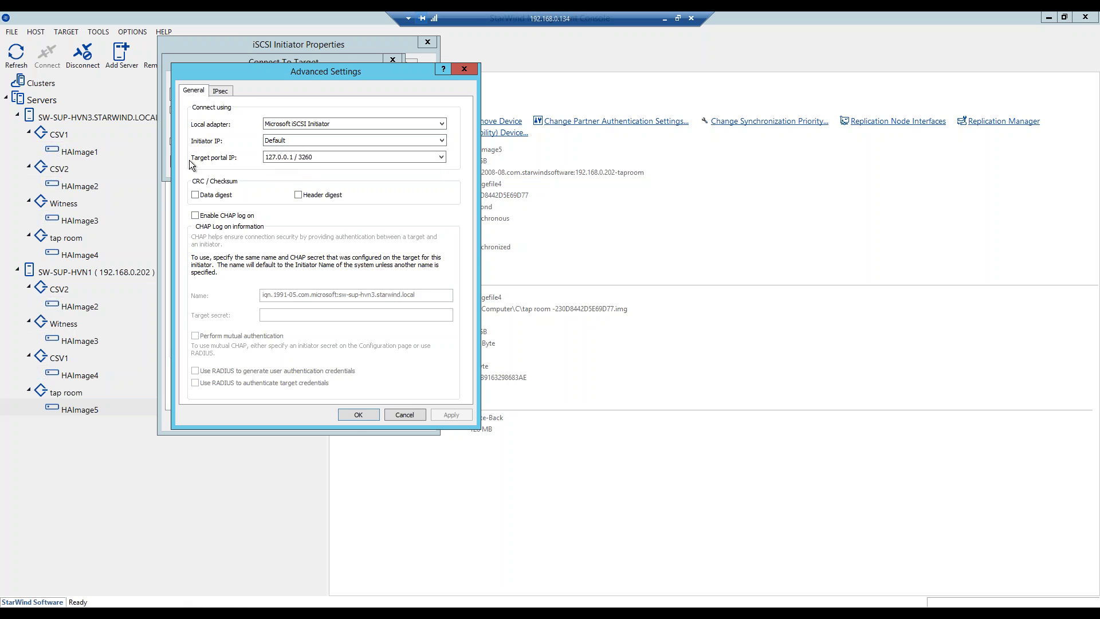
left_click(357, 414)
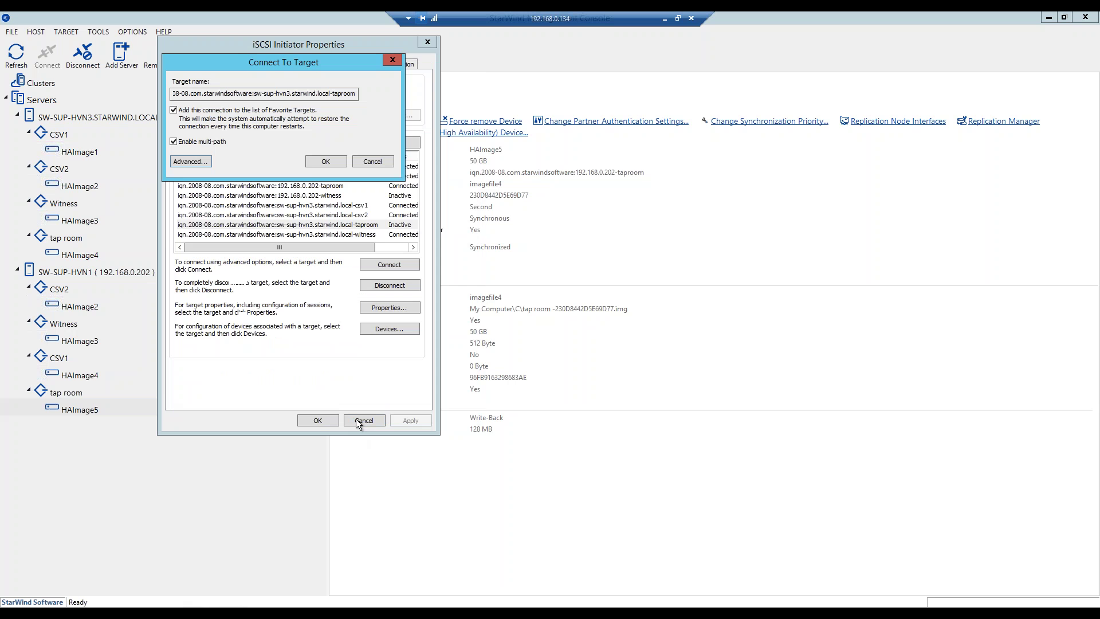
left_click(325, 162)
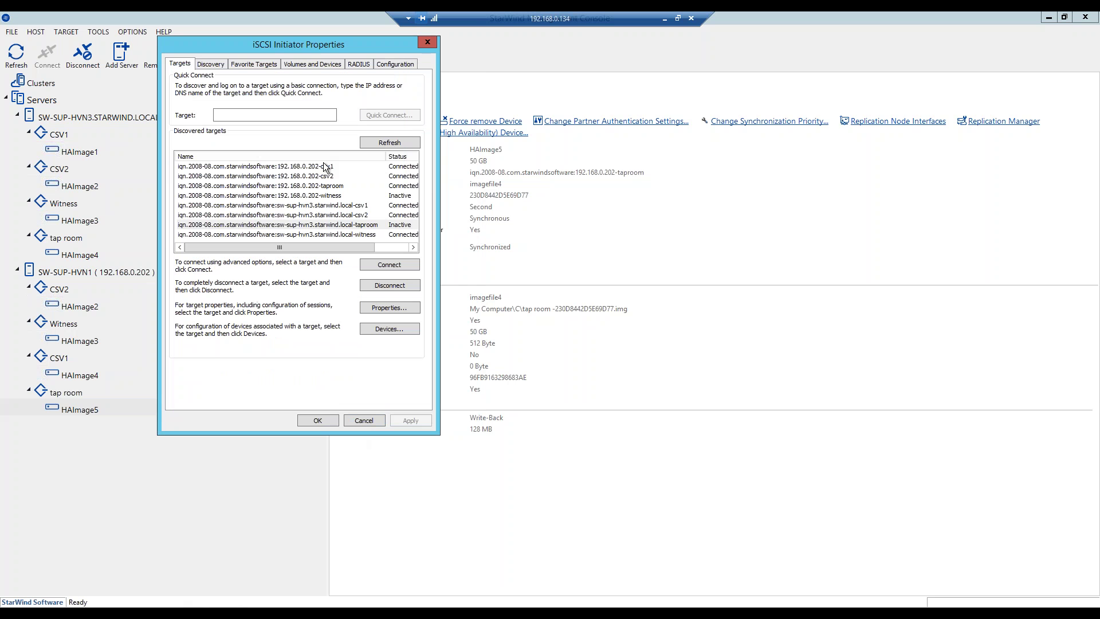
left_click(389, 228)
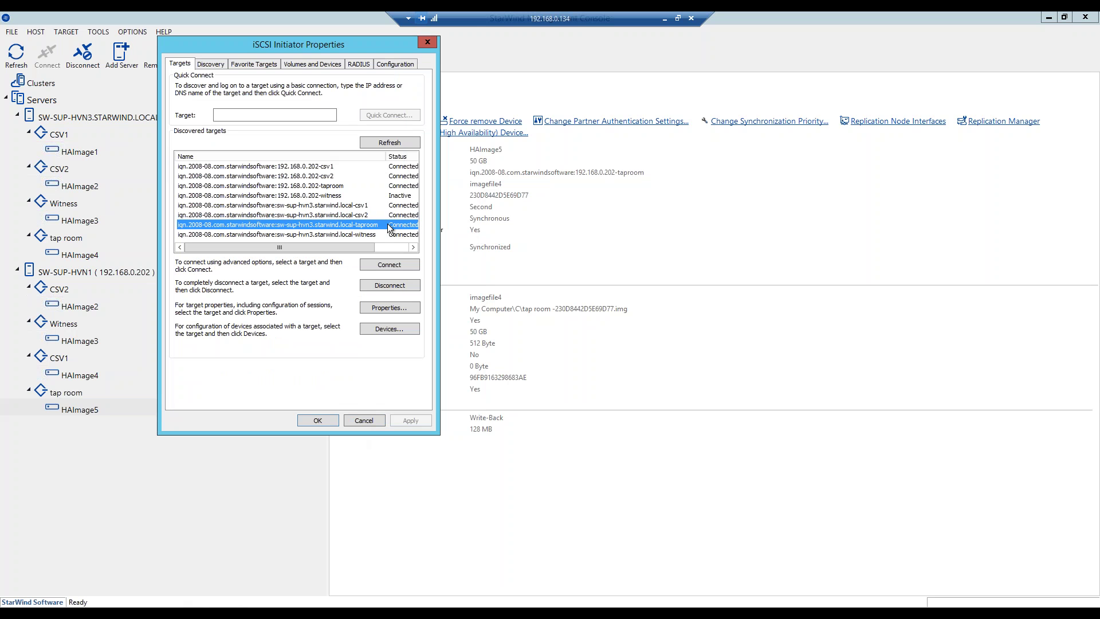
- Close iSCSI Initiator Properties to return to HAImage5's details (50 GB, Synchronous, Synchronized)
left_click(317, 420)
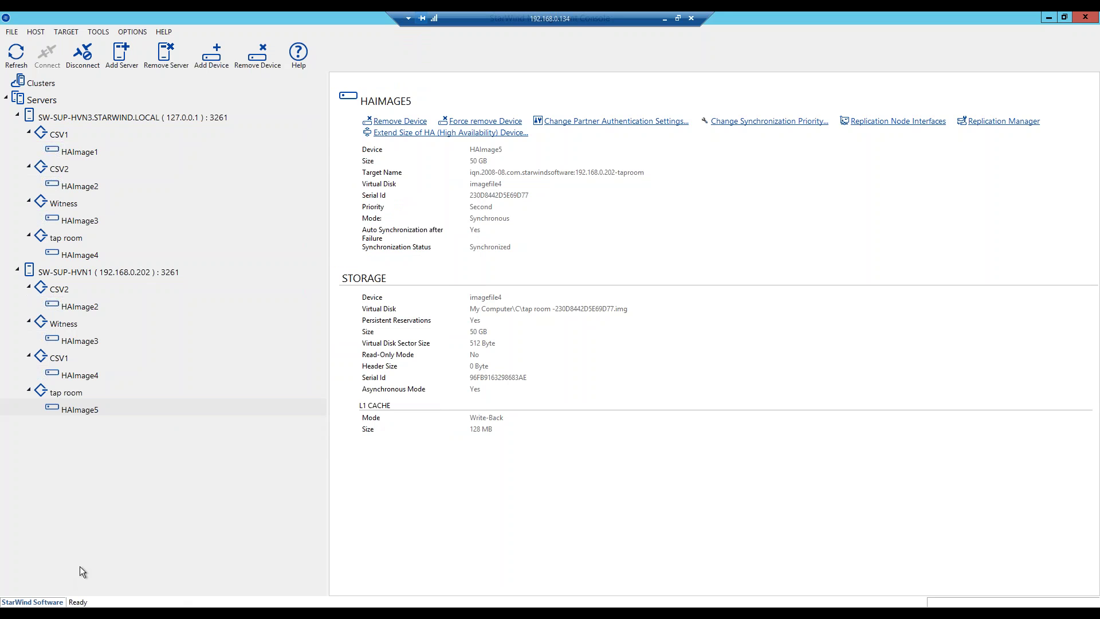
- Launch Disk Management from the system tools menu and enlarge it to show Disk 6
right_click(3, 606)
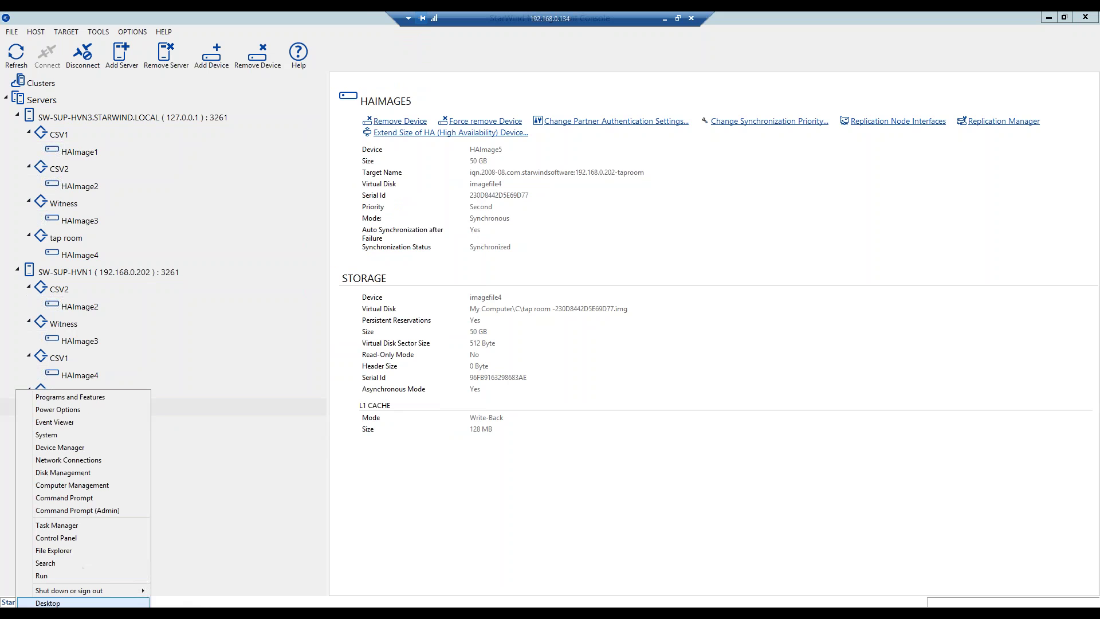
left_click(81, 472)
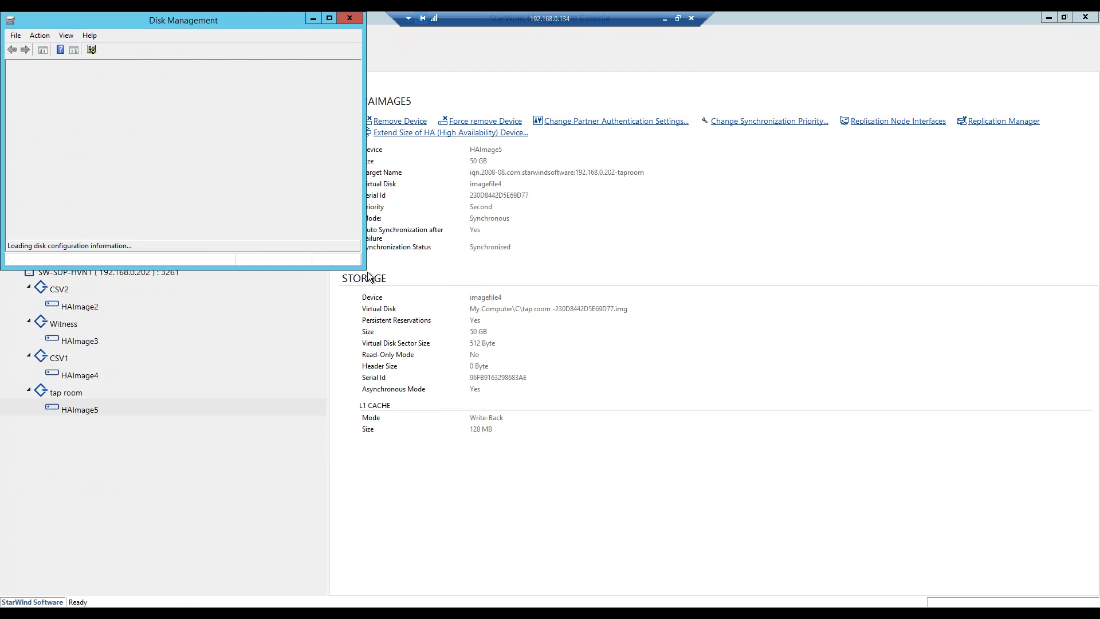
left_click_drag(365, 268, 693, 452)
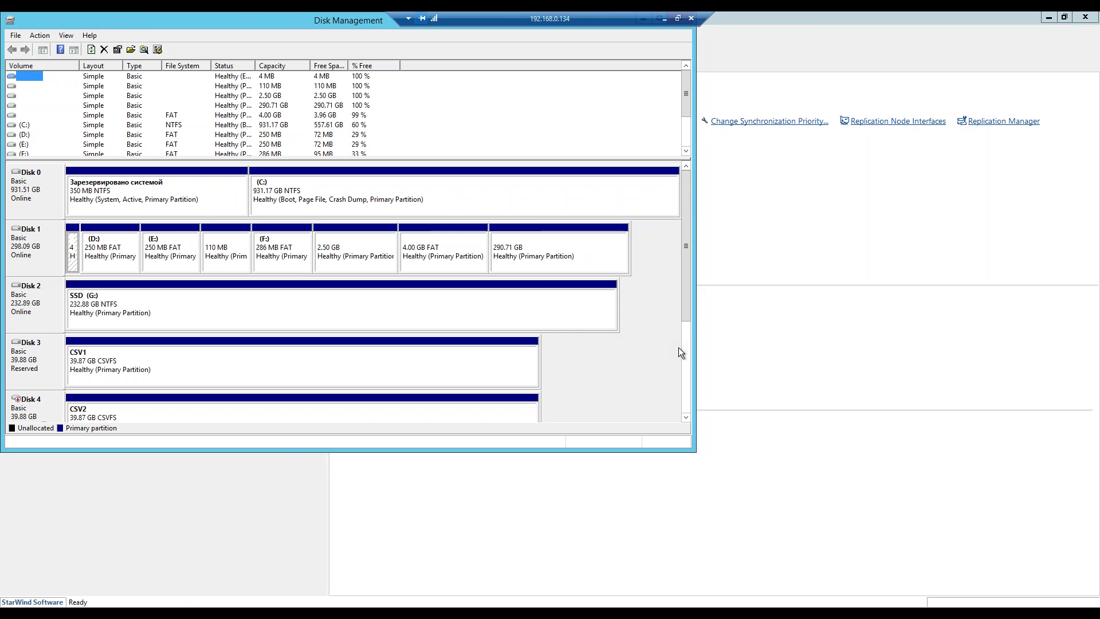
left_click_drag(688, 299, 689, 375)
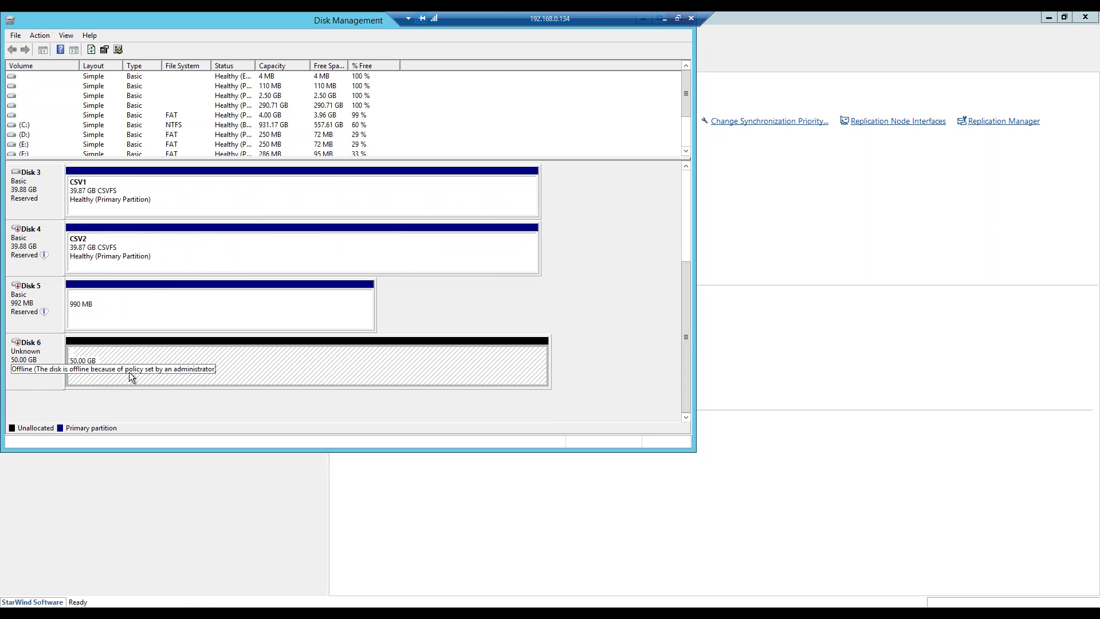
- Bring the 50 GB Disk 6 online and initialize it as GPT
right_click(43, 346)
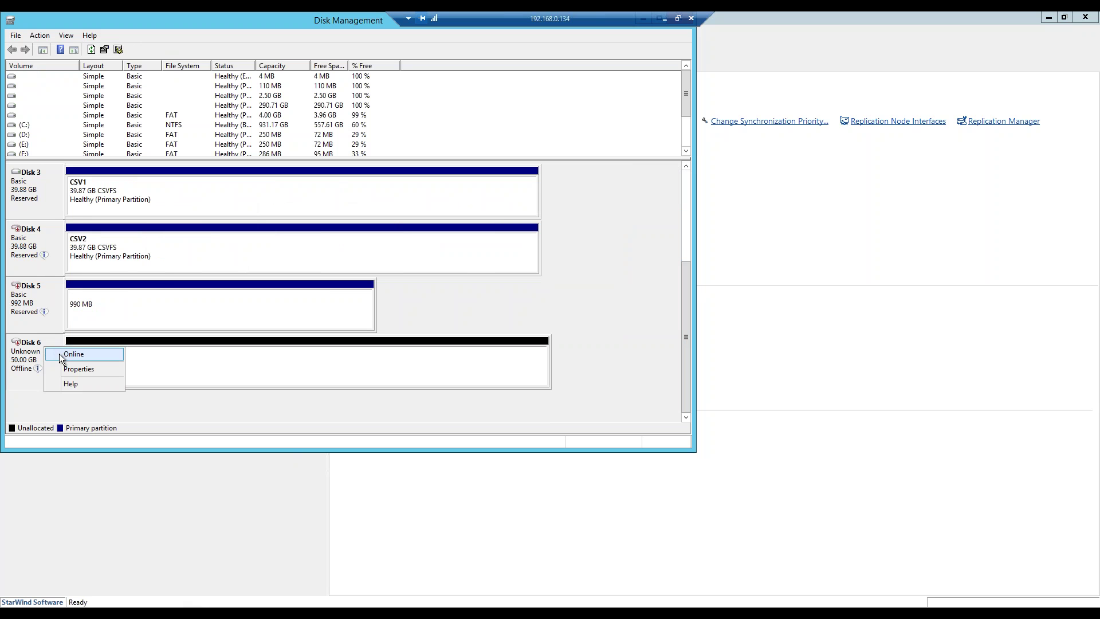
left_click(60, 353)
right_click(63, 356)
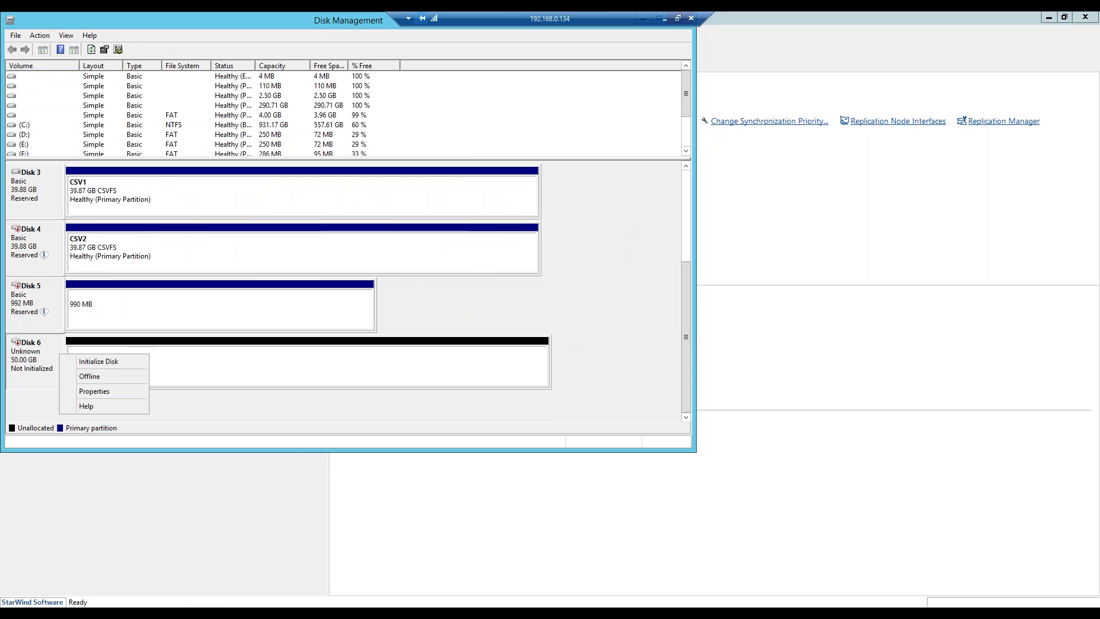
left_click(88, 362)
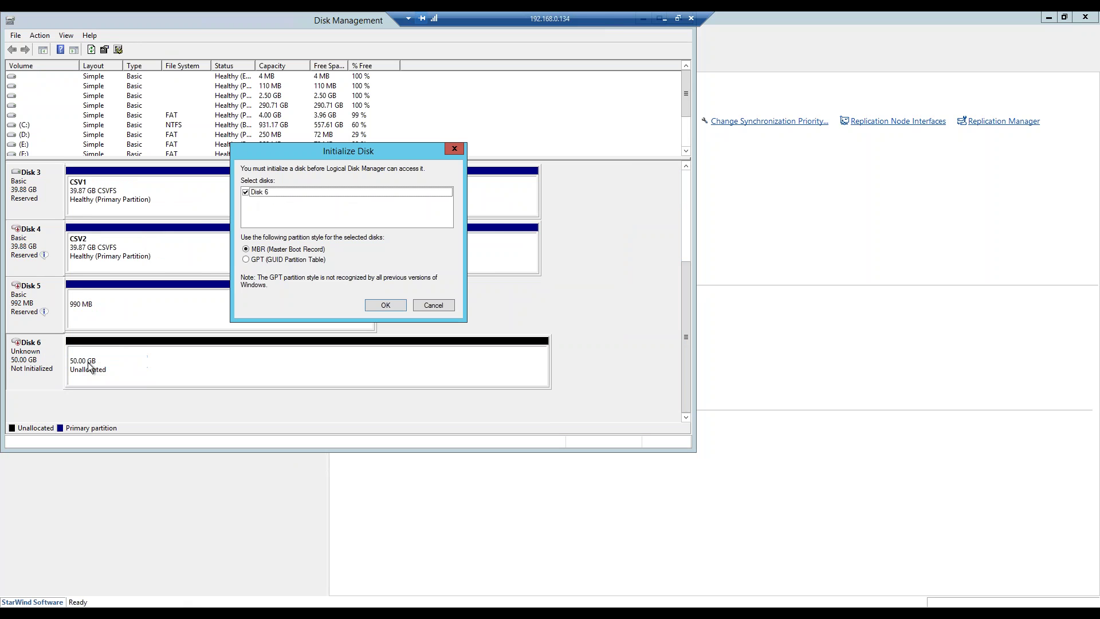
left_click(246, 259)
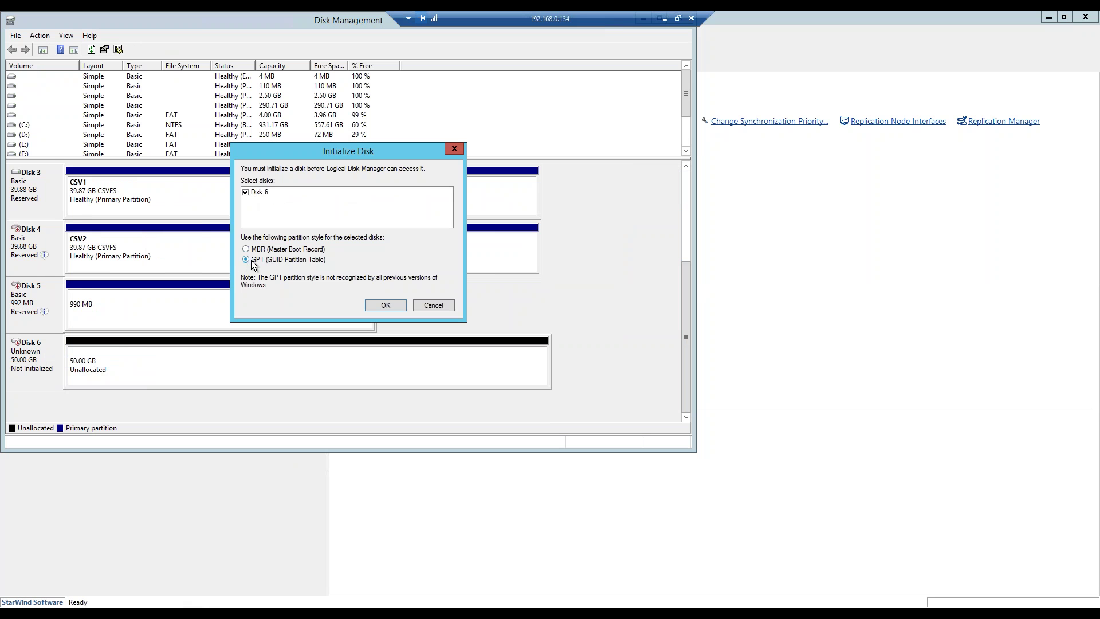
left_click(397, 307)
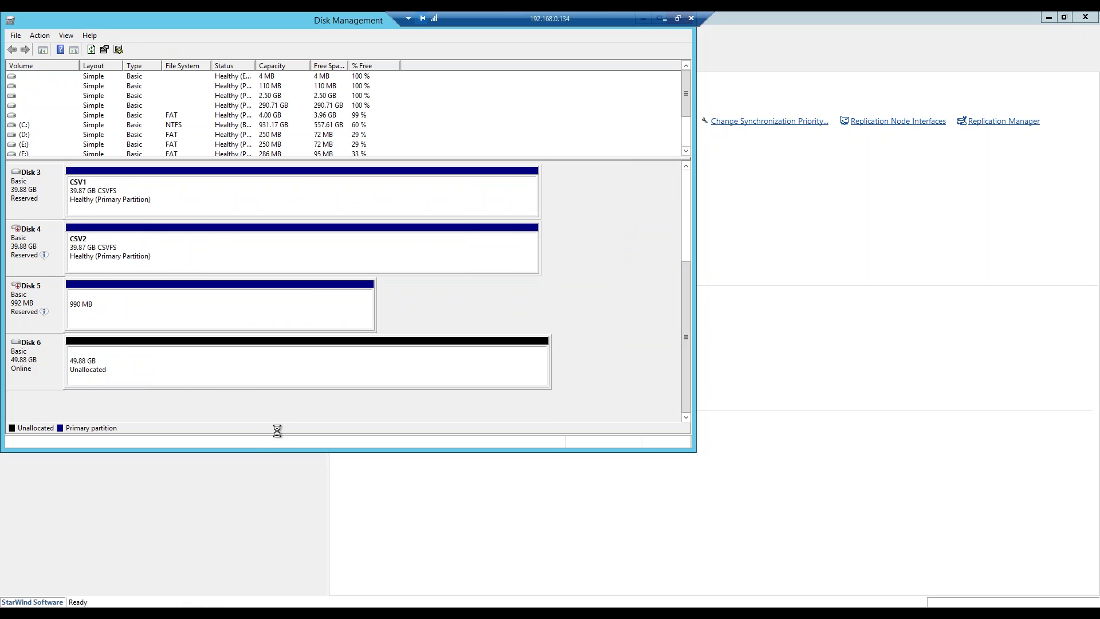
- Create a full-size NTFS simple volume on Disk 6 with drive letter H: and label 'tap room'
right_click(133, 366)
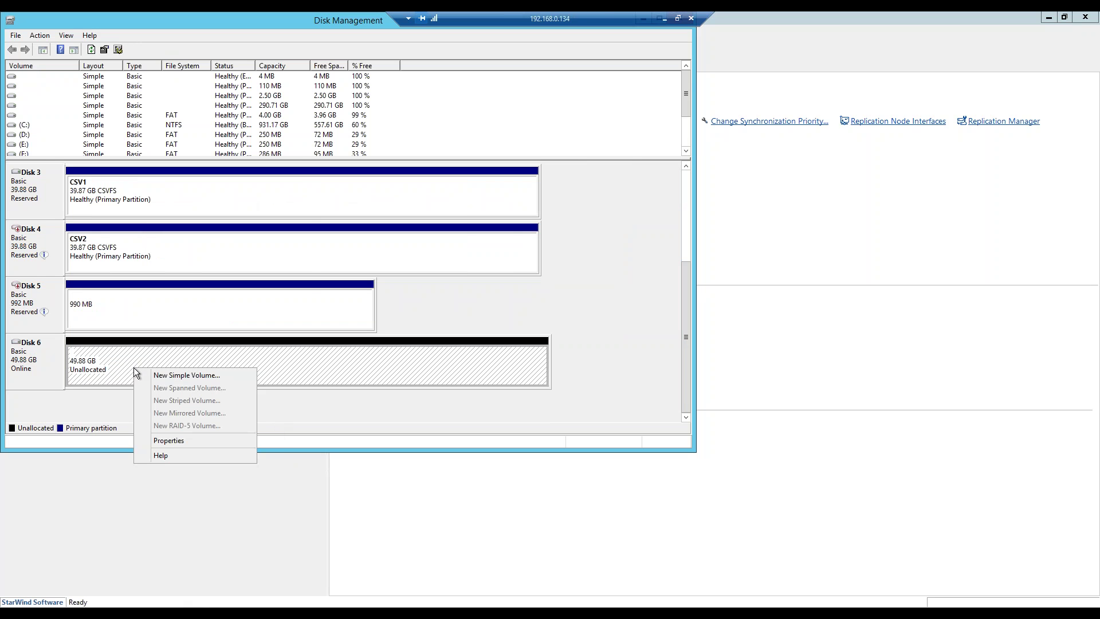
left_click(171, 372)
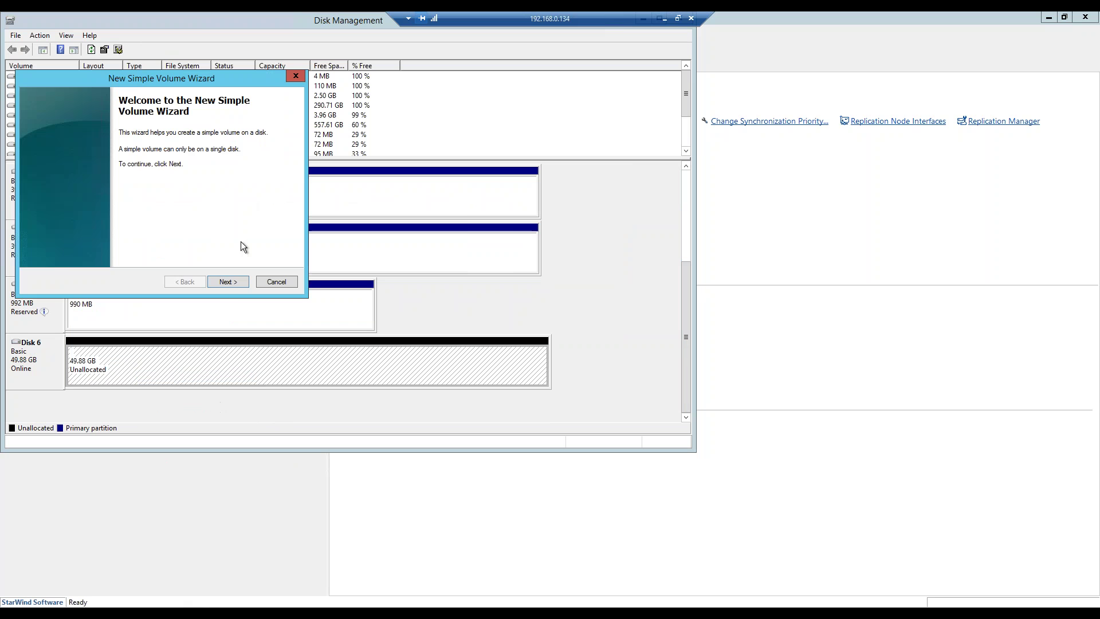
left_click(238, 280)
left_click(237, 282)
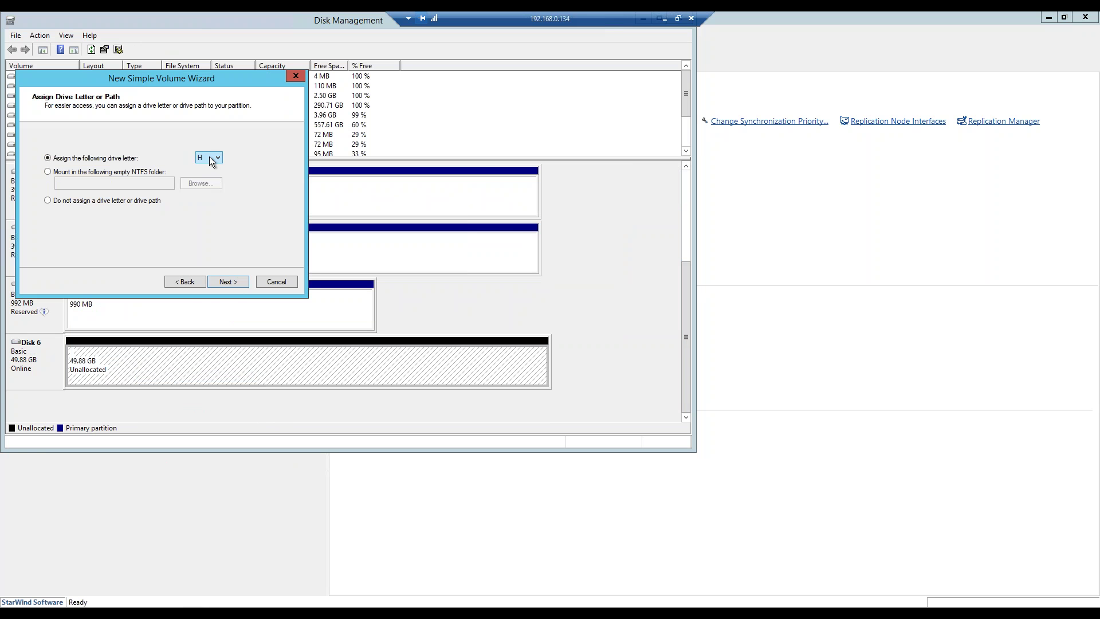
left_click(209, 157)
left_click(209, 157)
left_click(225, 281)
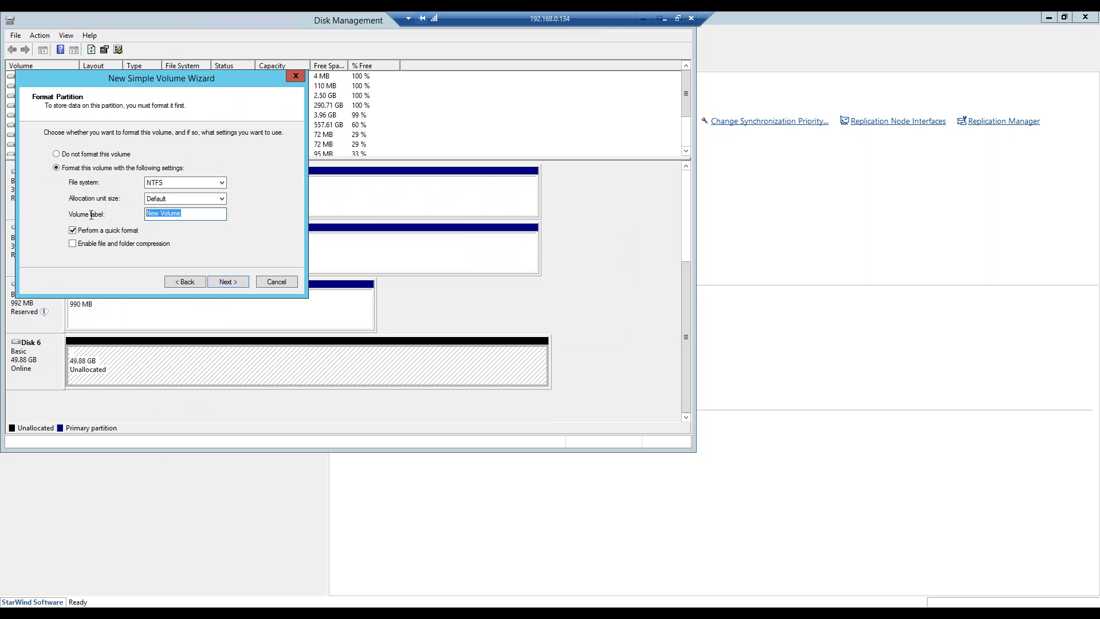
type("tap room")
left_click(225, 283)
left_click(225, 283)
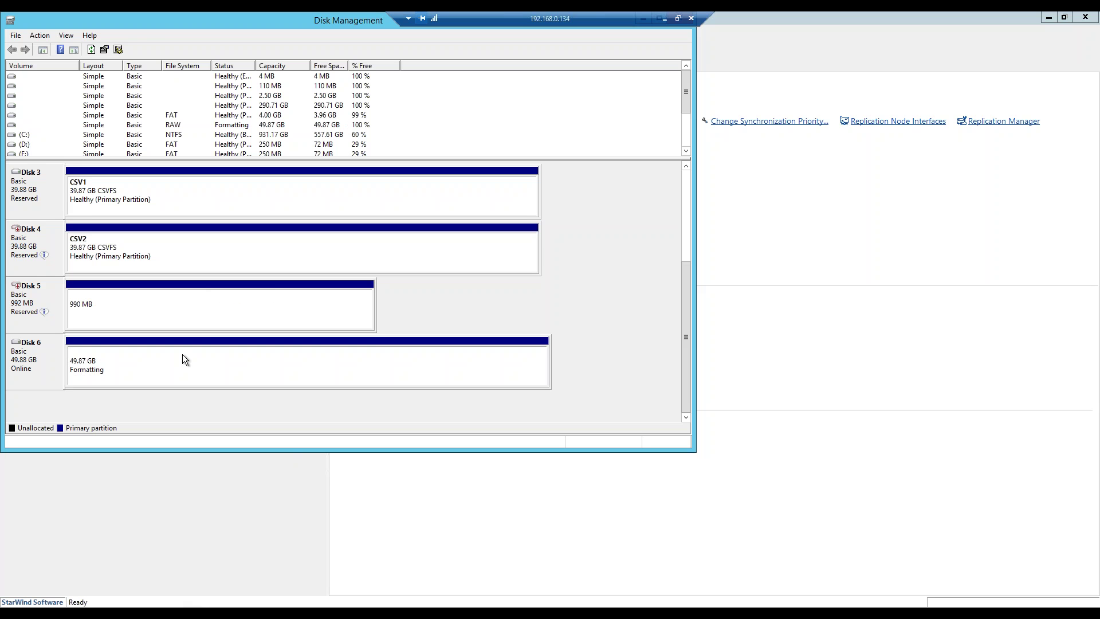
left_click(136, 359)
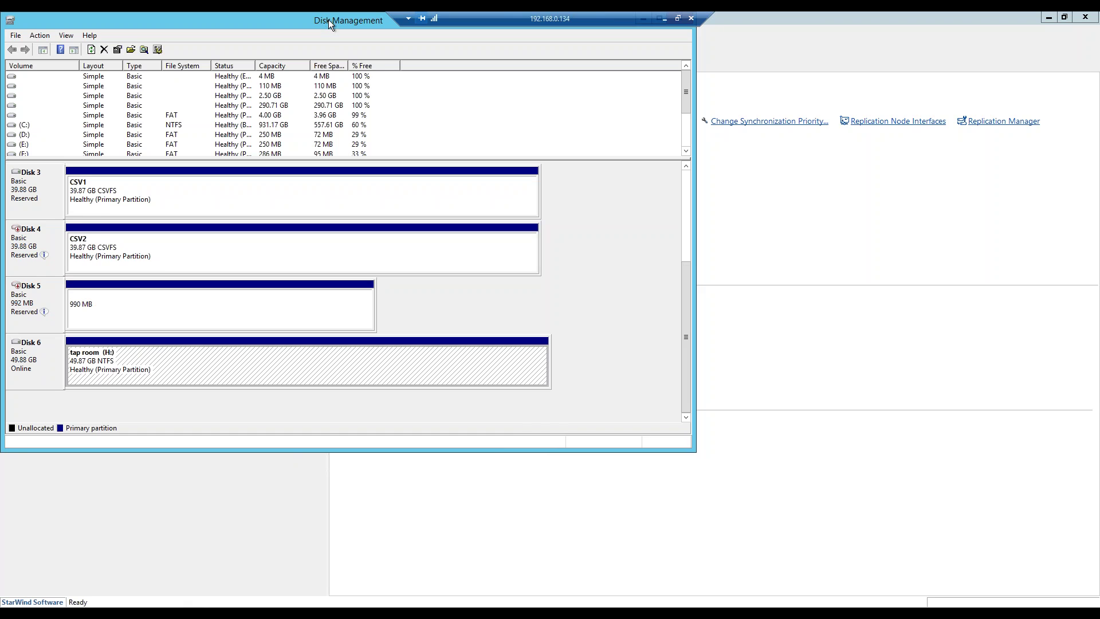
left_click_drag(328, 20, 562, 122)
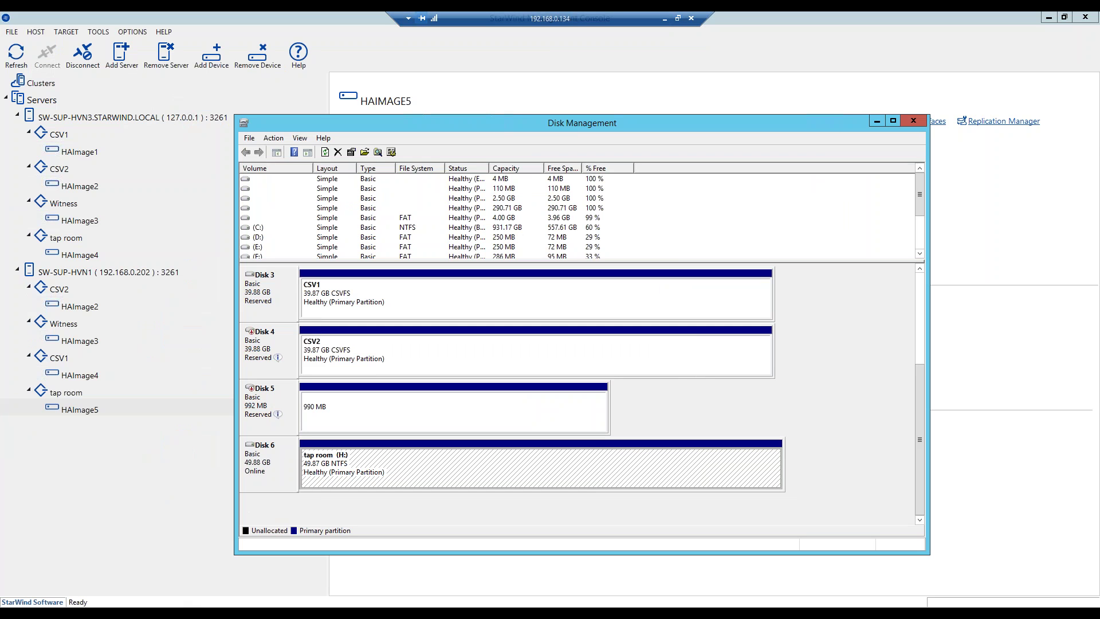
- Exit full screen and minimize the 192.168.0.134 remote session to reach host 192.168.0.202
left_click(678, 19)
key("super+Down")
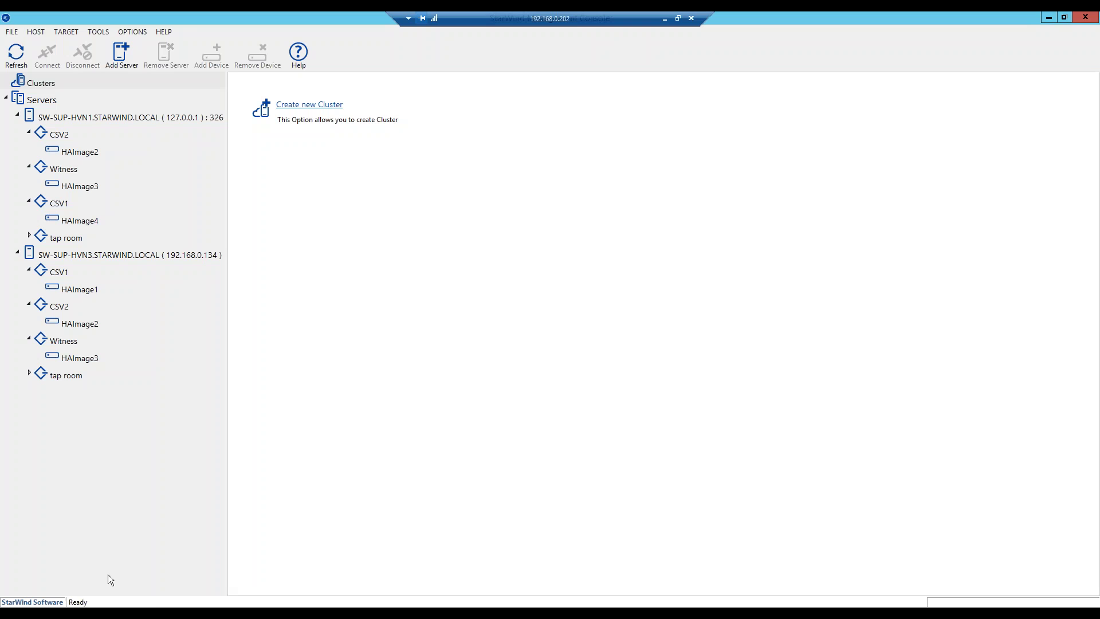
- Open Disk Management on 192.168.0.202 and review its disks: only CSV1, CSV2 and Witness
key("super+x")
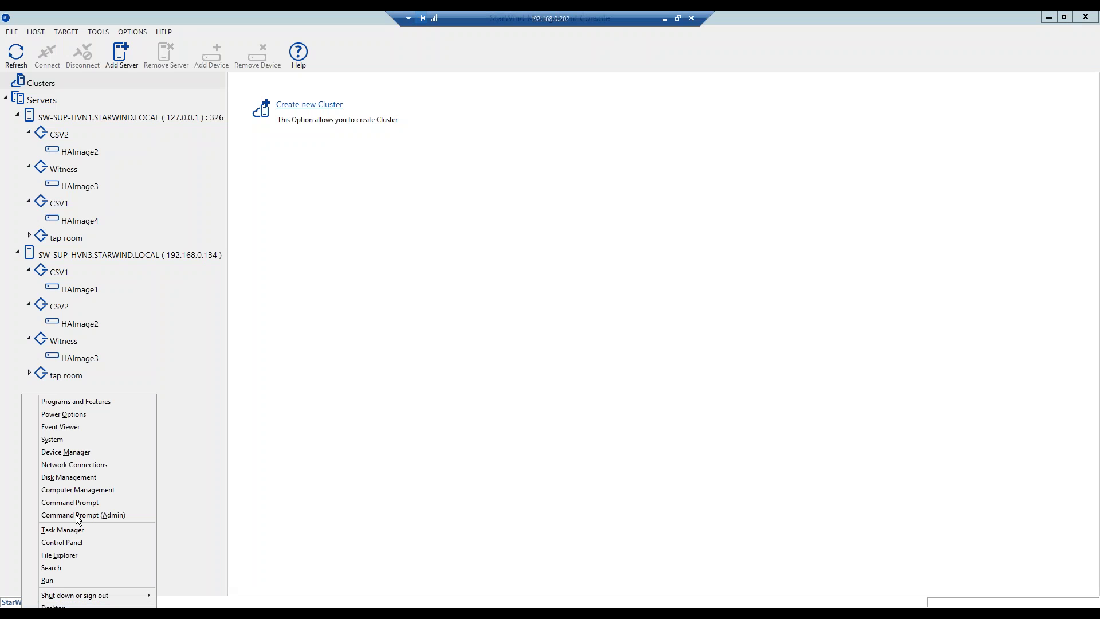
left_click(342, 436)
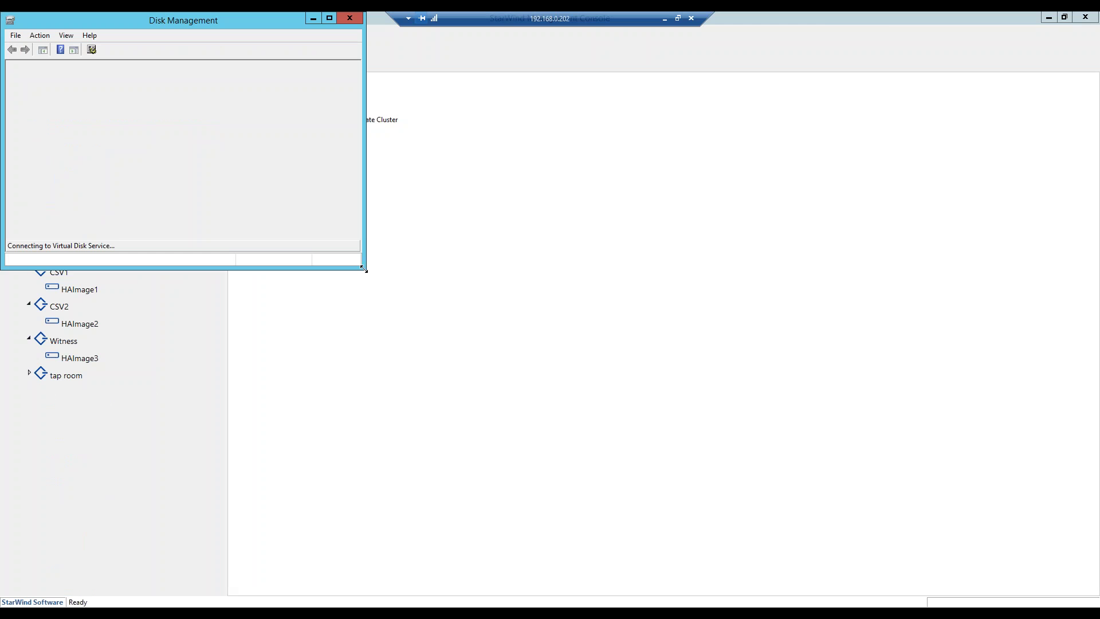
left_click_drag(369, 270, 885, 488)
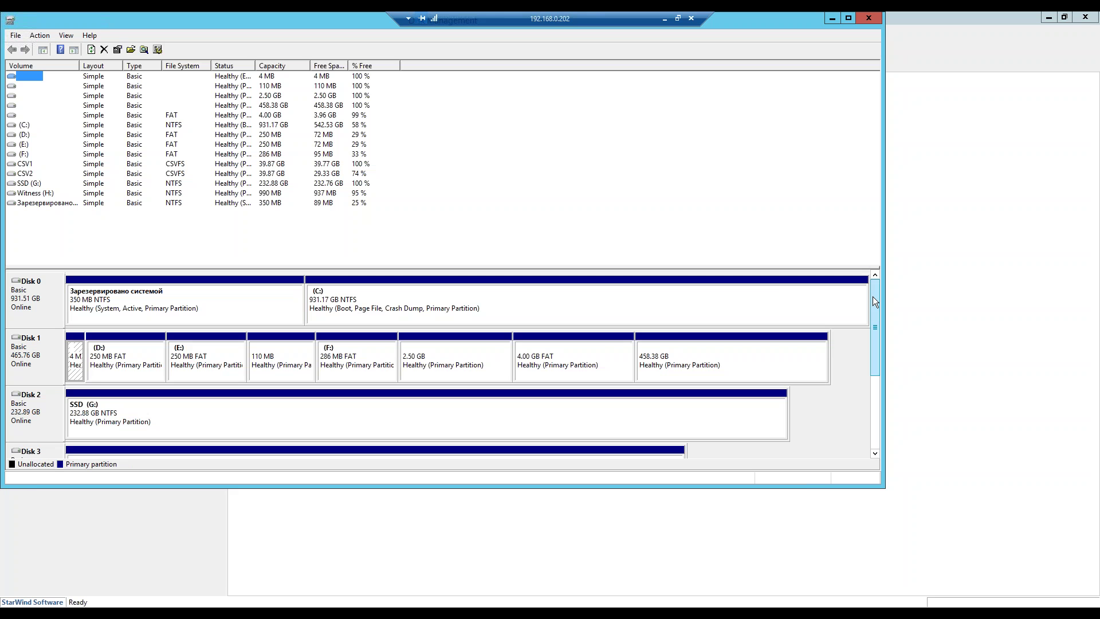
left_click_drag(872, 297, 872, 390)
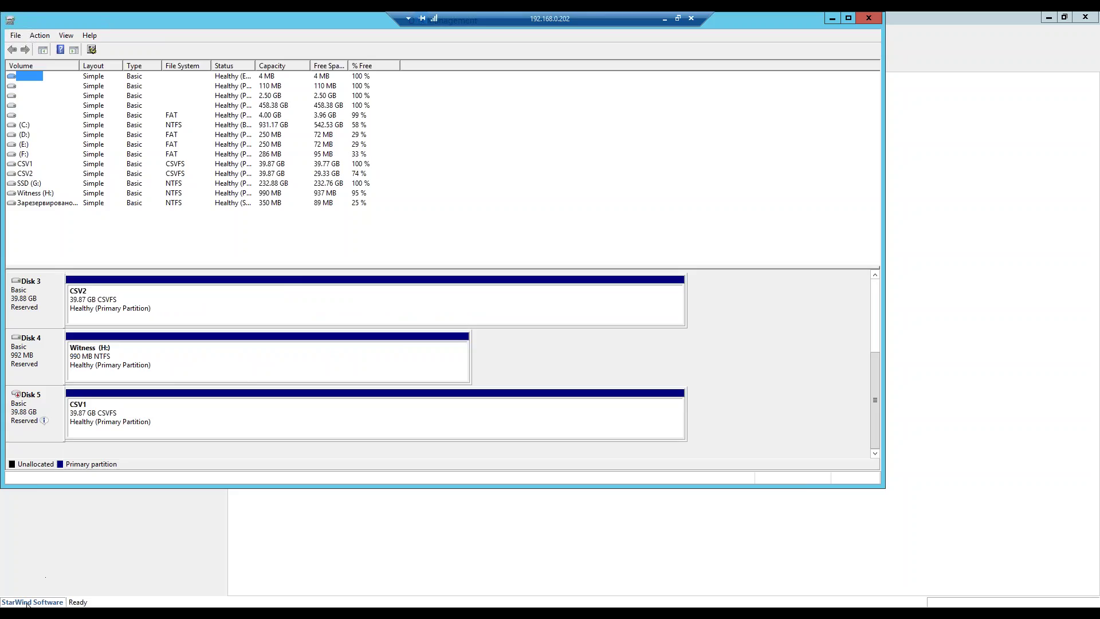
key("super")
- Open iSCSI Initiator via 'isc', review discovery portals, refresh targets and select the inactive 192.168.0.202 taproom target
type("iscSI Initiator")
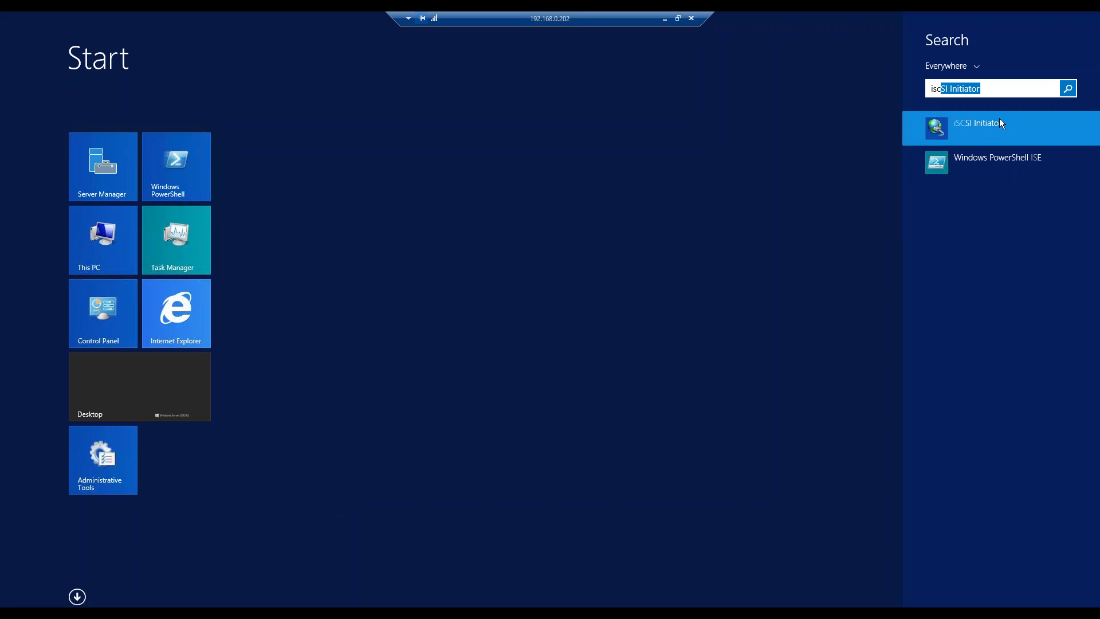
left_click(999, 122)
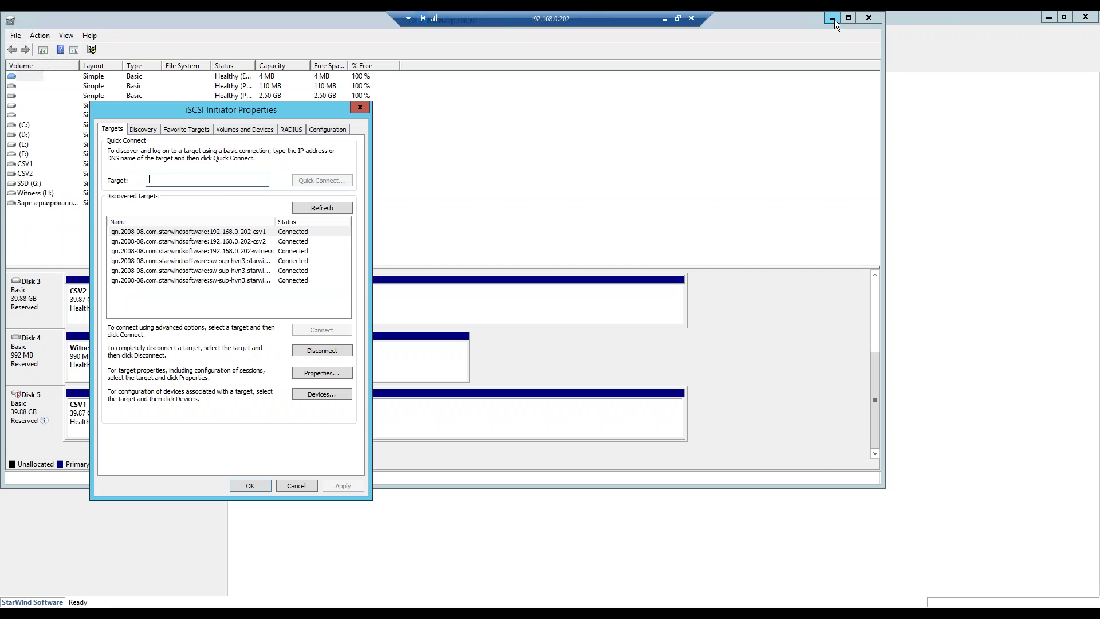
left_click(832, 18)
left_click(135, 129)
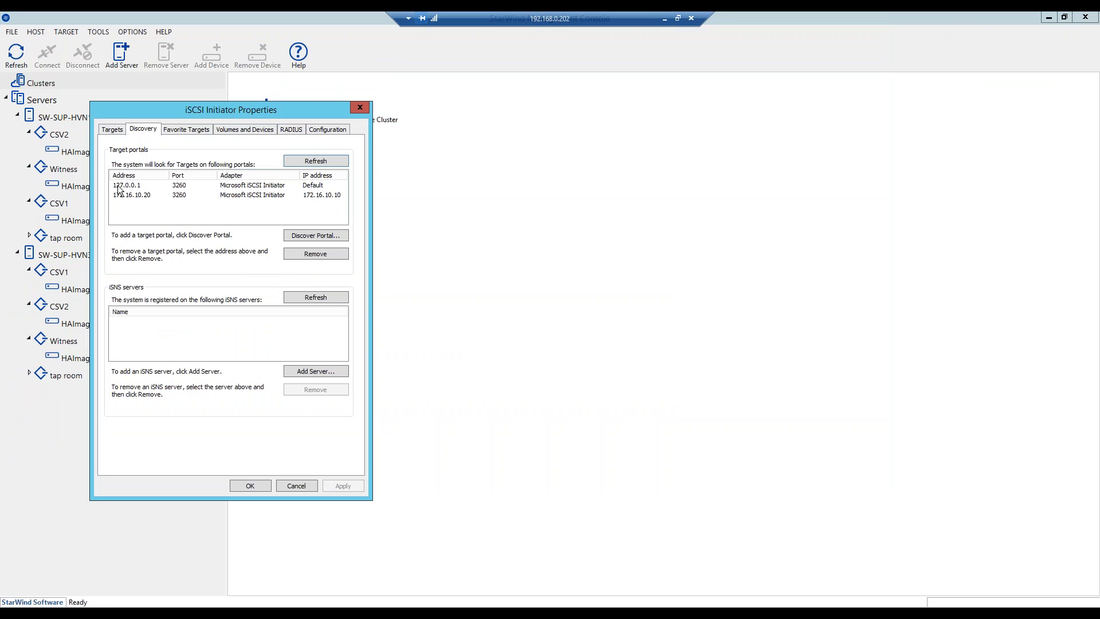
left_click(126, 187)
left_click(128, 195)
left_click(129, 188)
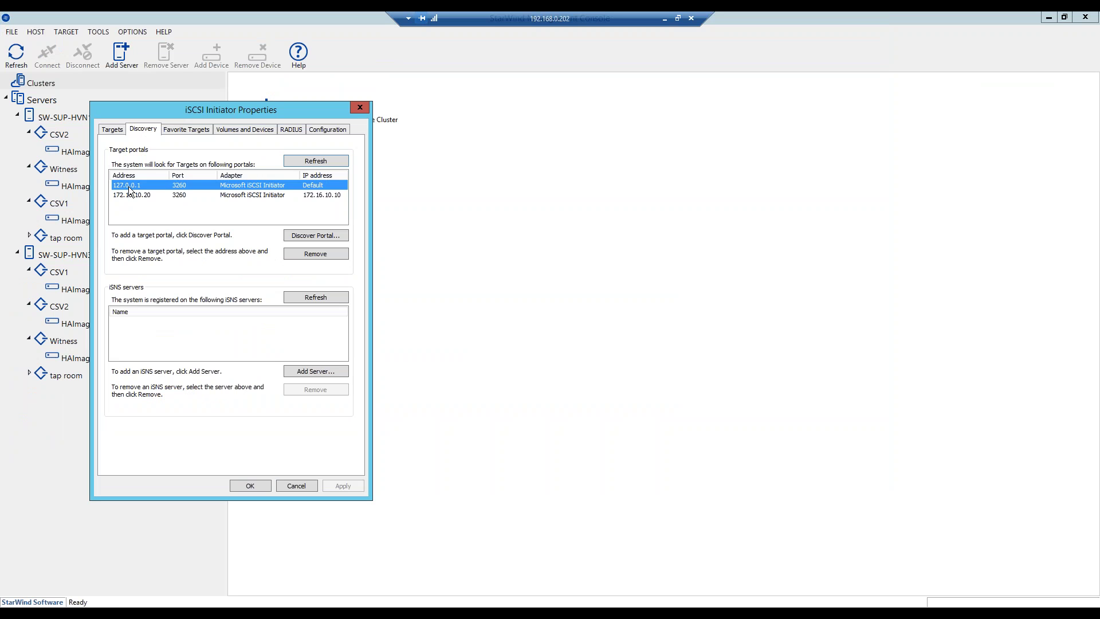
left_click(129, 196)
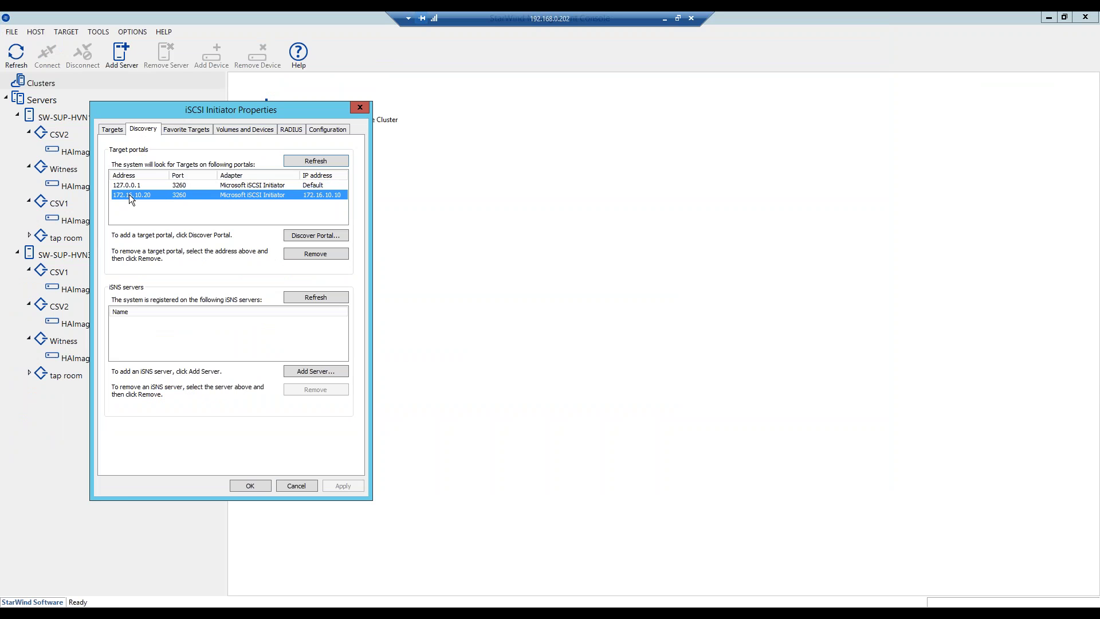
left_click(116, 131)
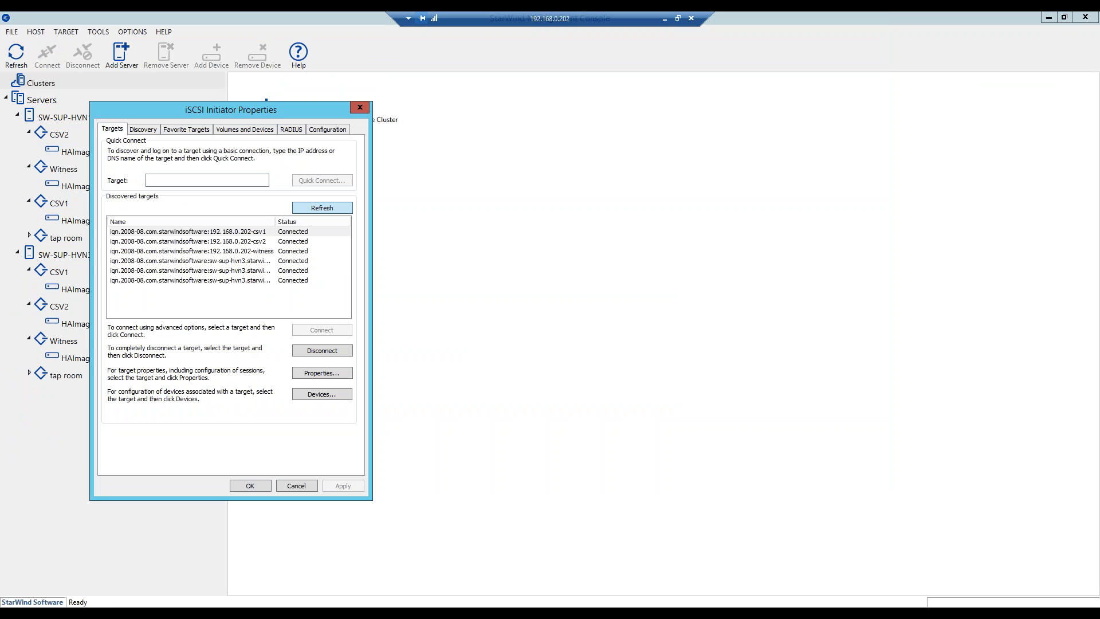
left_click(322, 208)
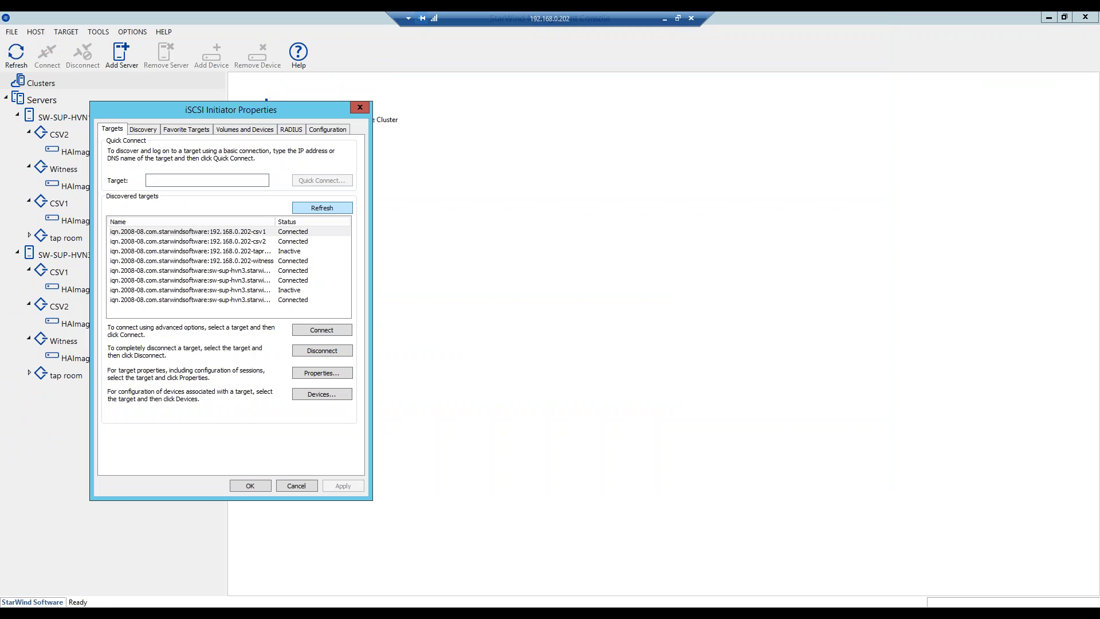
left_click(269, 231)
left_click_drag(275, 222, 317, 228)
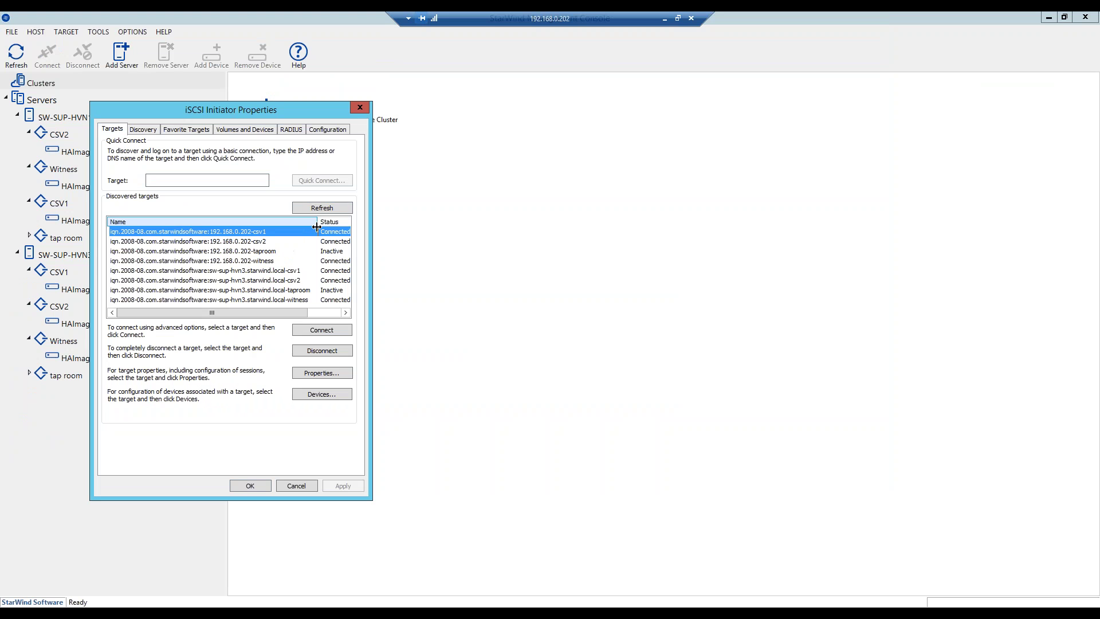
left_click(292, 250)
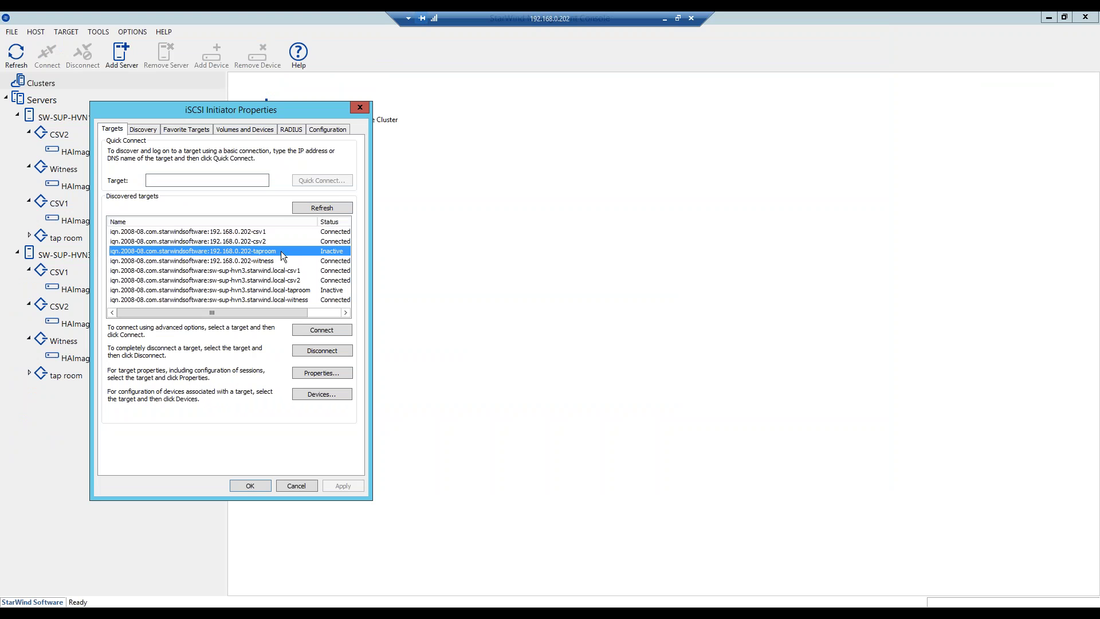
- Connect the taproom target using Microsoft iSCSI Initiator adapter and loopback portal 127.0.0.1 / 3260
left_click(317, 330)
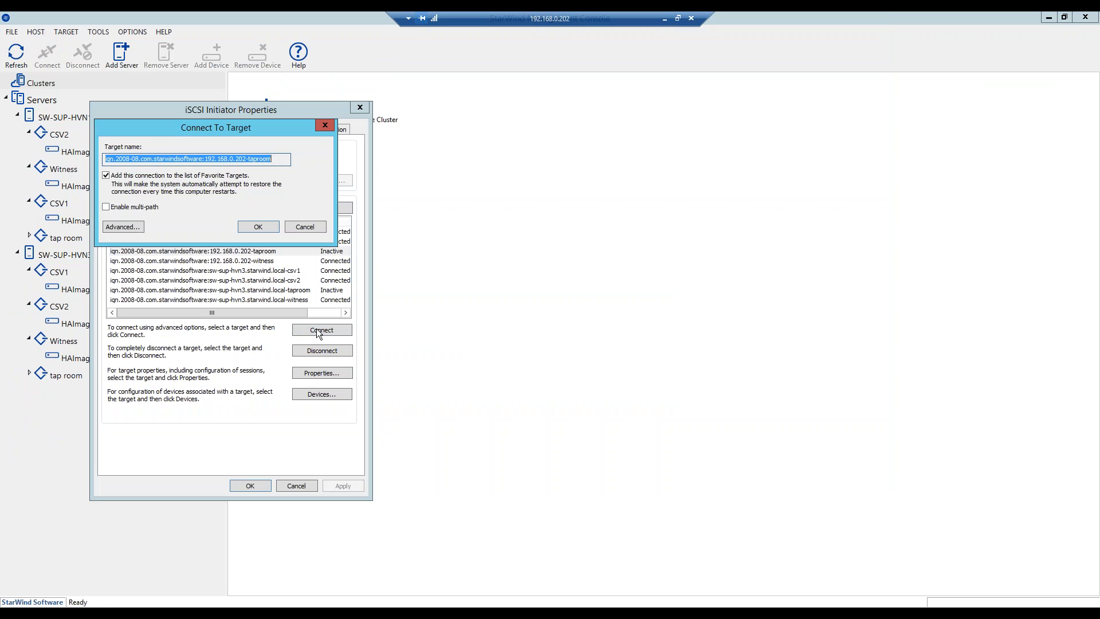
left_click(123, 227)
left_click(246, 189)
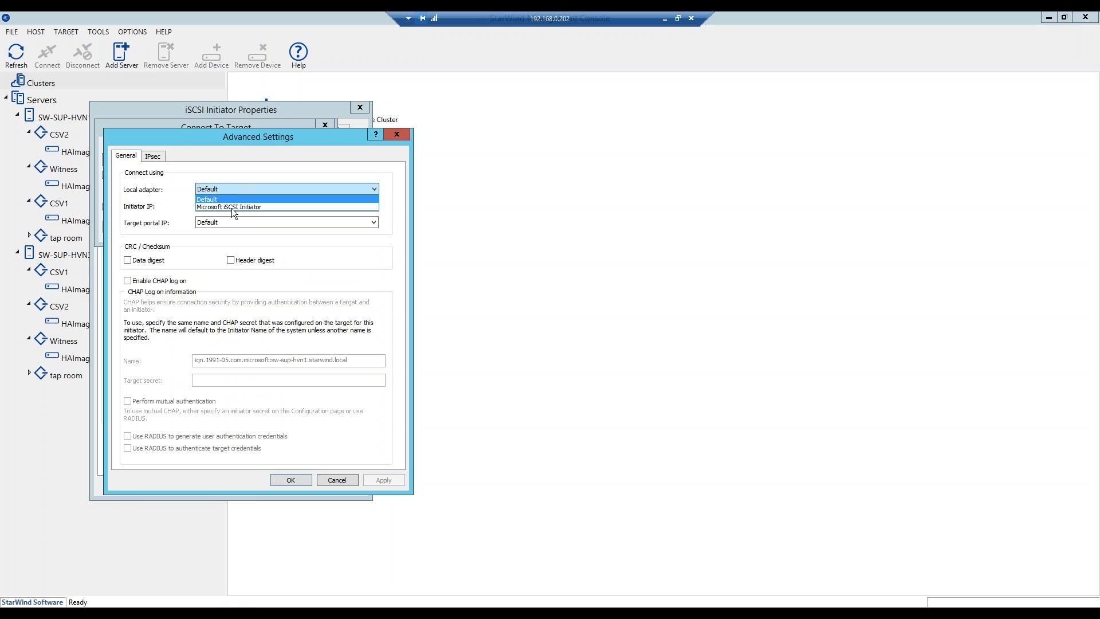
left_click(229, 210)
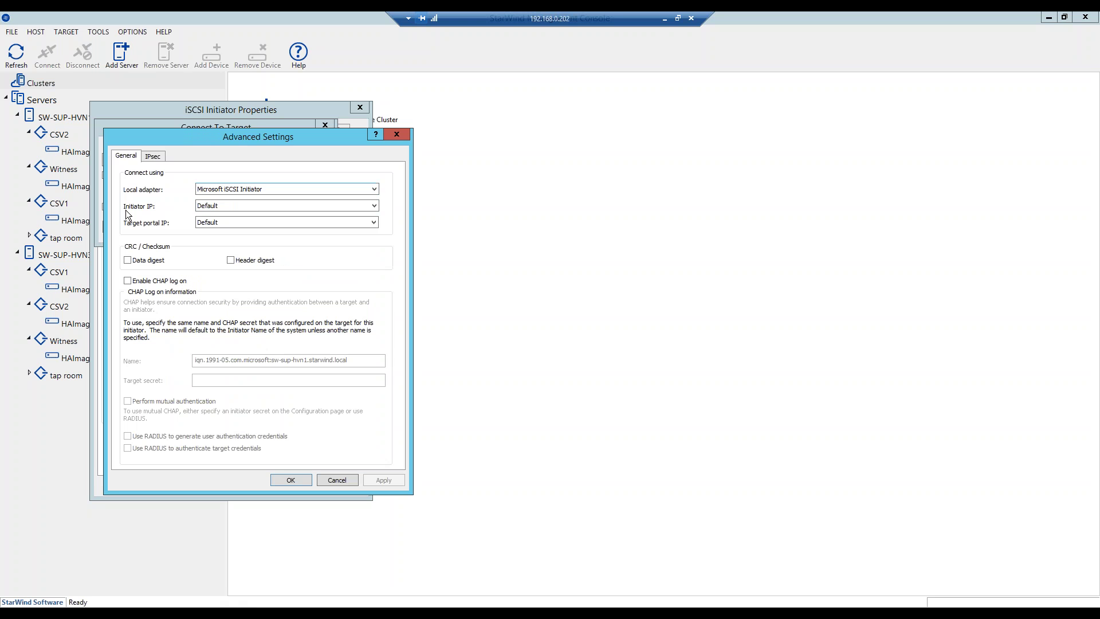
left_click(205, 223)
left_click(207, 240)
left_click(294, 479)
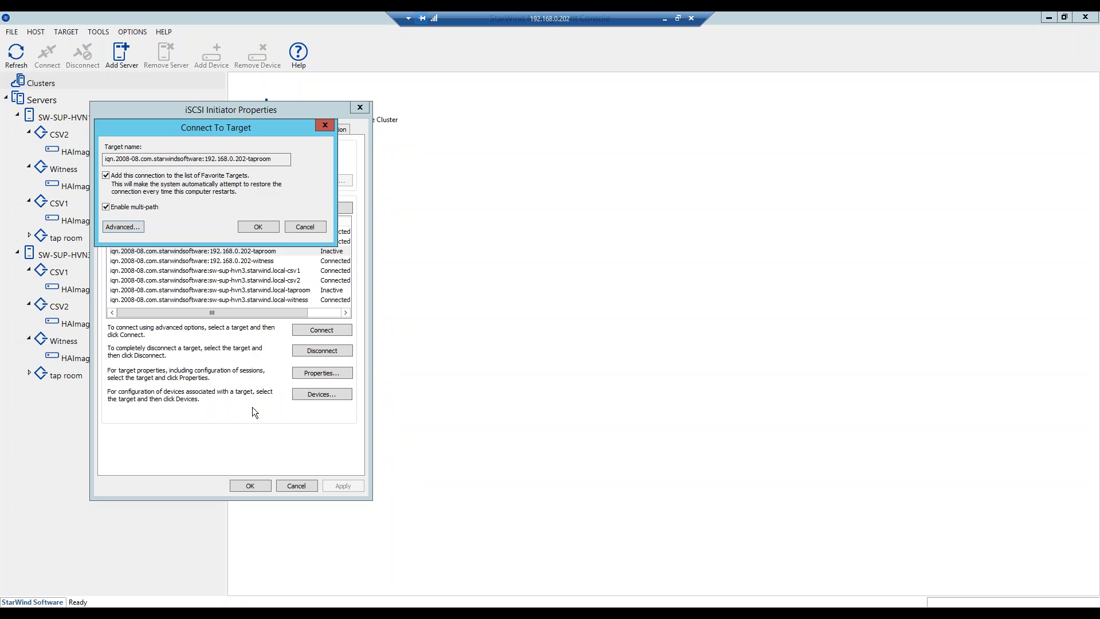
left_click(269, 227)
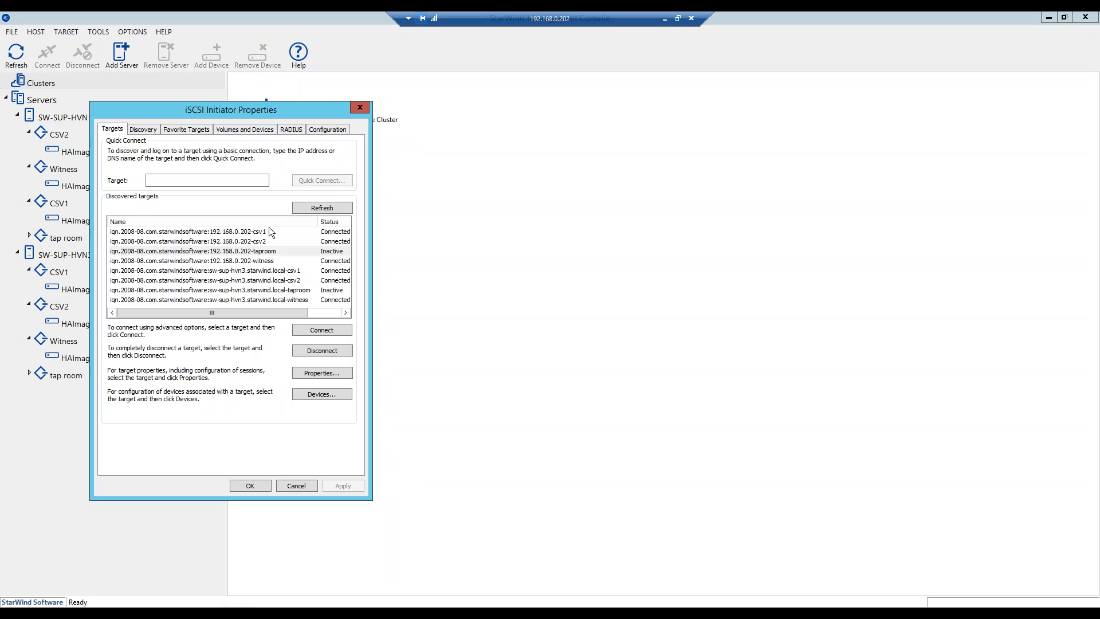
- Connect the sw-sup-hvn3 taproom target with multi-path, from 172.16.10.10 to portal 172.16.10.20 / 3260
left_click(281, 291)
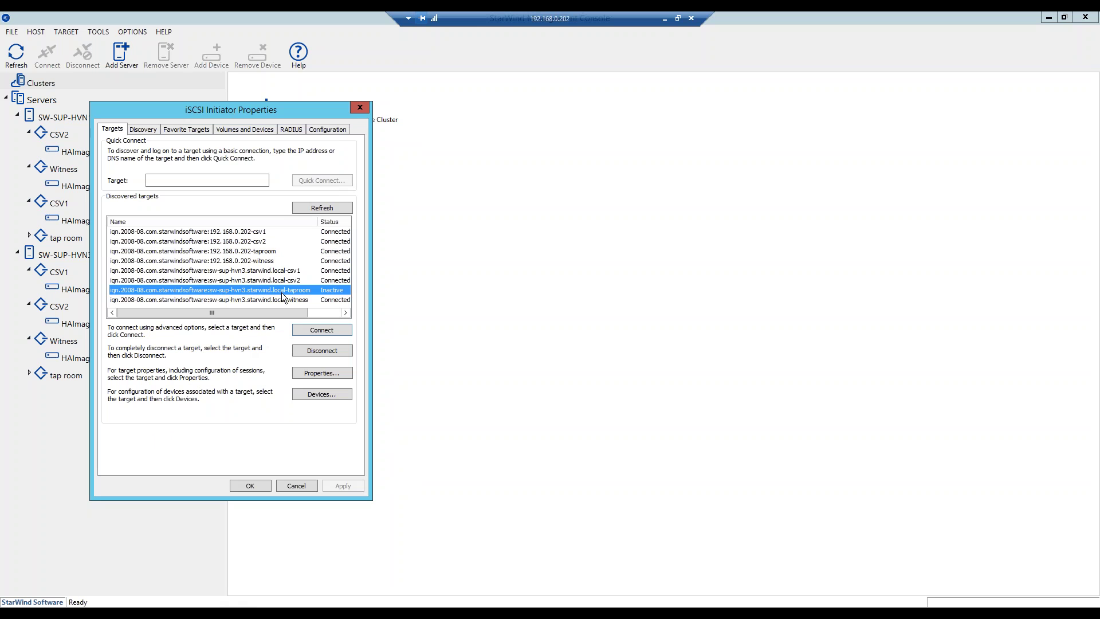
left_click(325, 331)
left_click(129, 208)
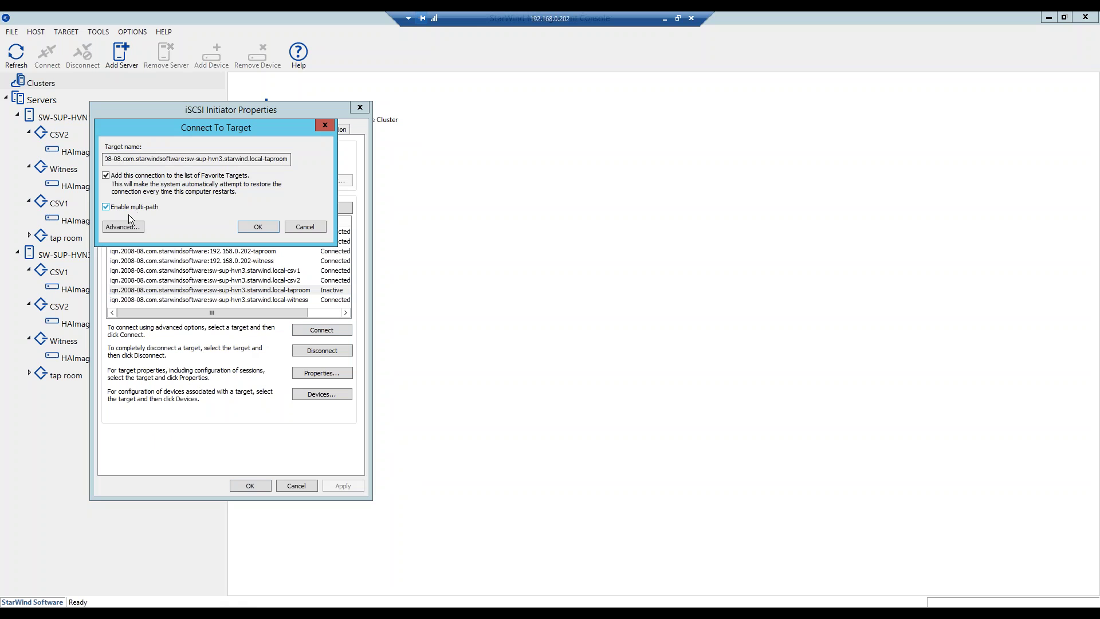
left_click(136, 231)
left_click(211, 189)
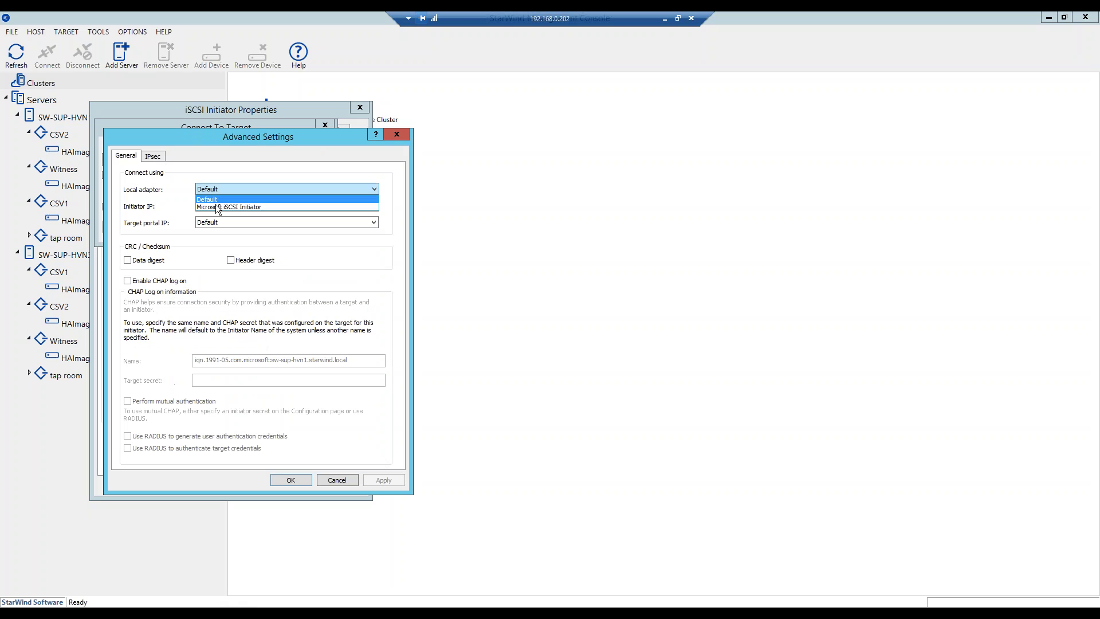
left_click(215, 205)
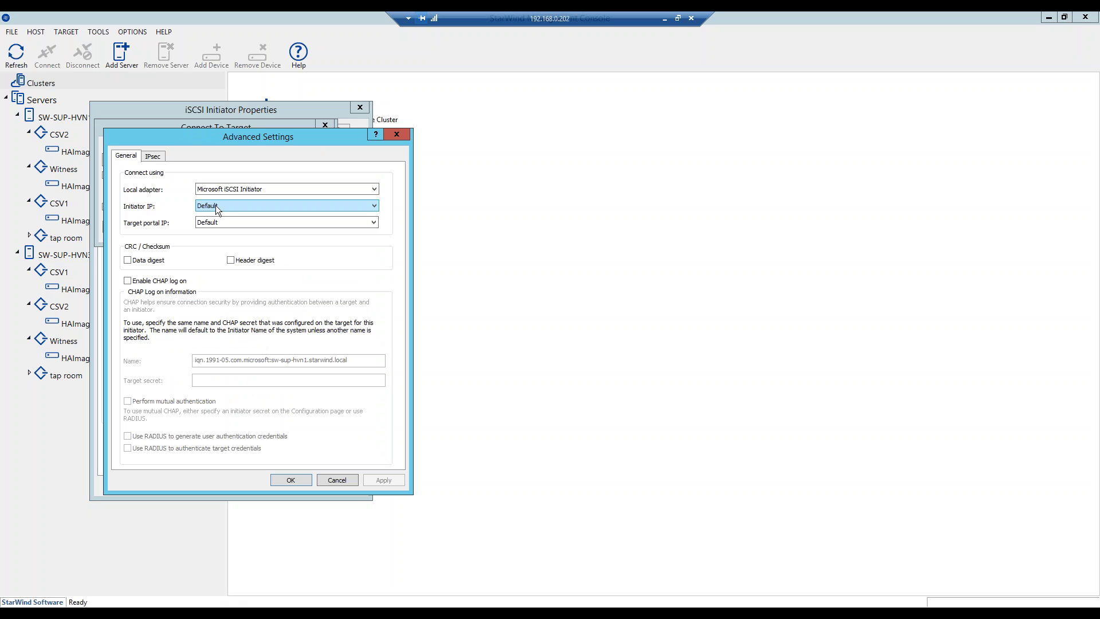
left_click(215, 205)
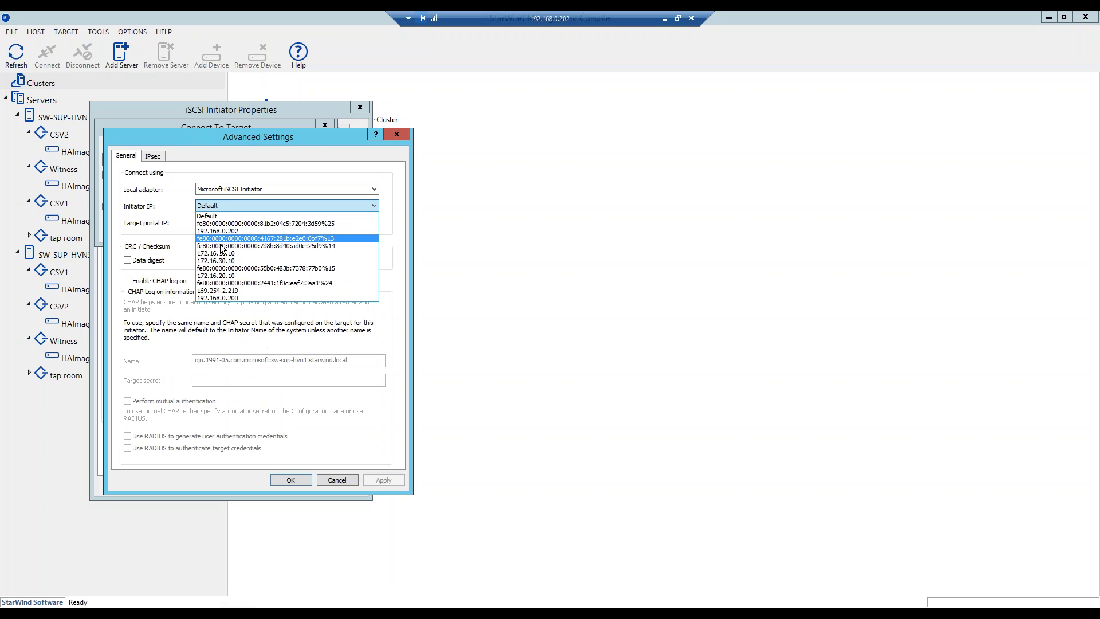
left_click(222, 253)
left_click(221, 224)
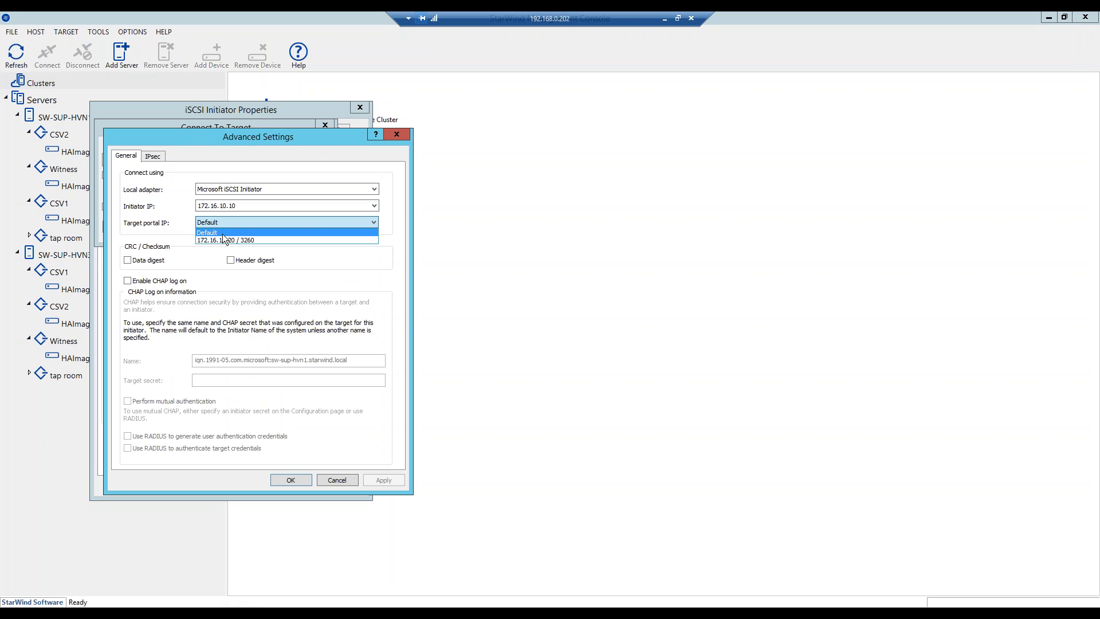
left_click(224, 239)
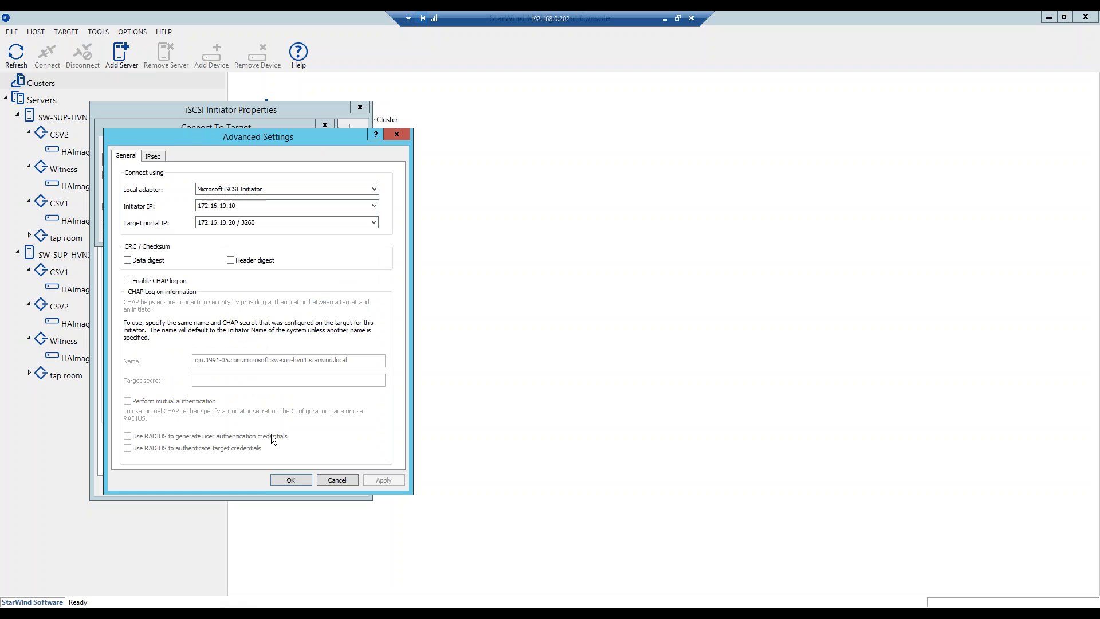
left_click(287, 480)
left_click(256, 230)
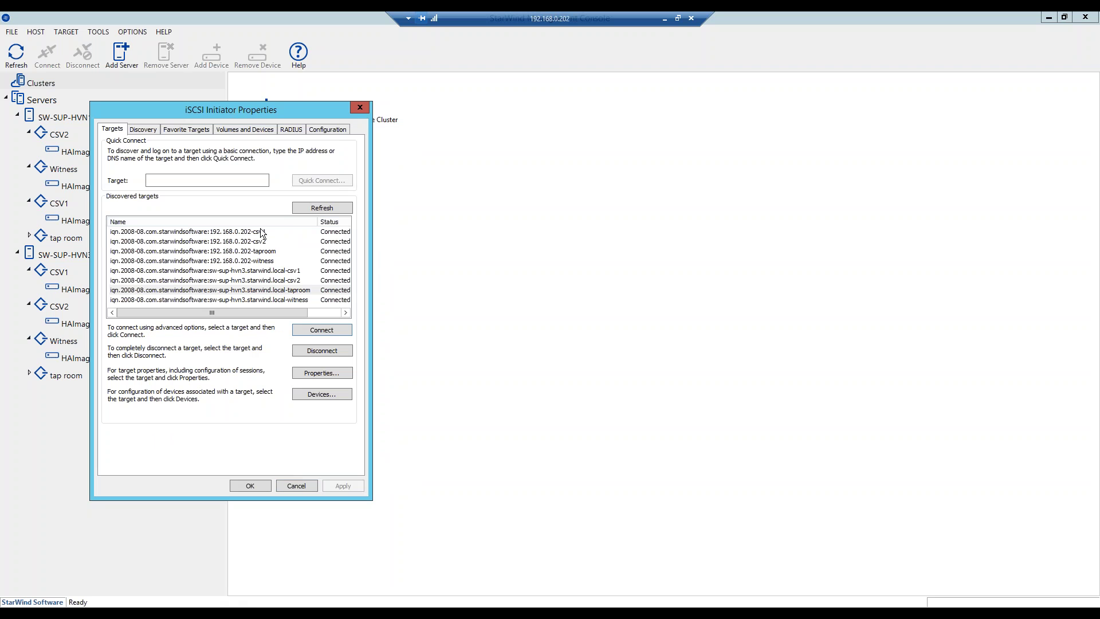
- Close iSCSI Initiator and rescan disks in Disk Management for the new device
left_click(360, 108)
key("alt+Tab")
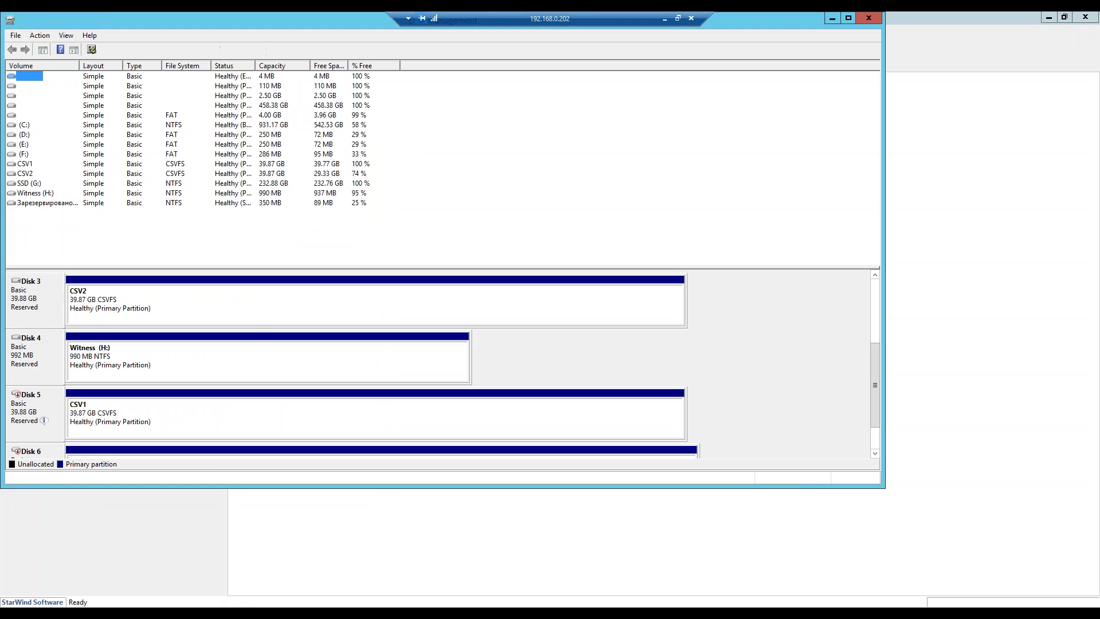
left_click(34, 35)
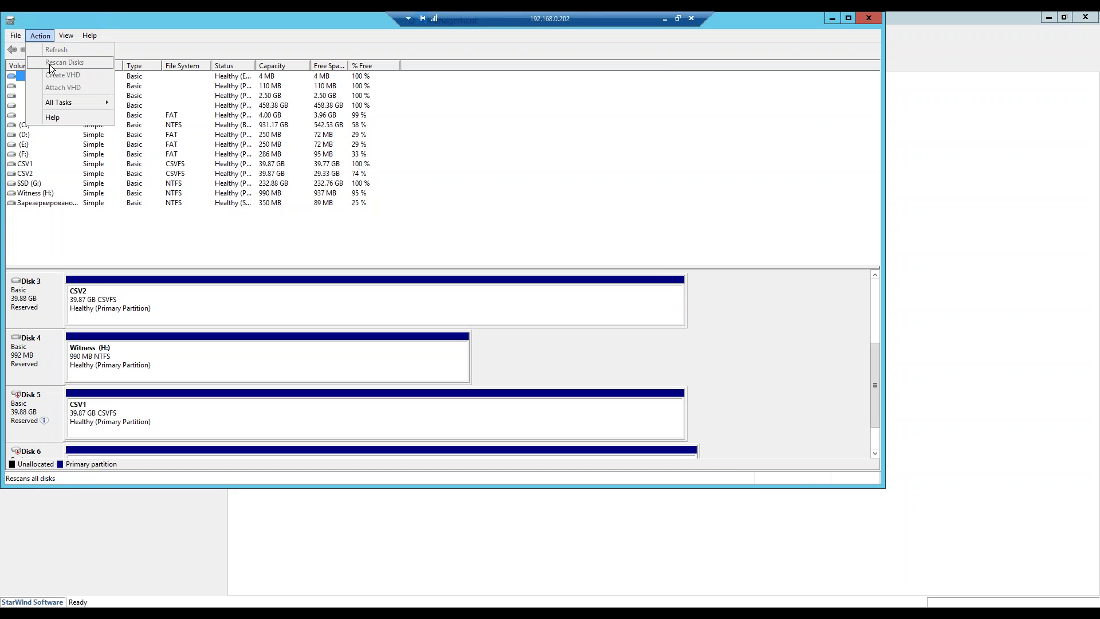
left_click(853, 344)
scroll(875, 360, "down", 1)
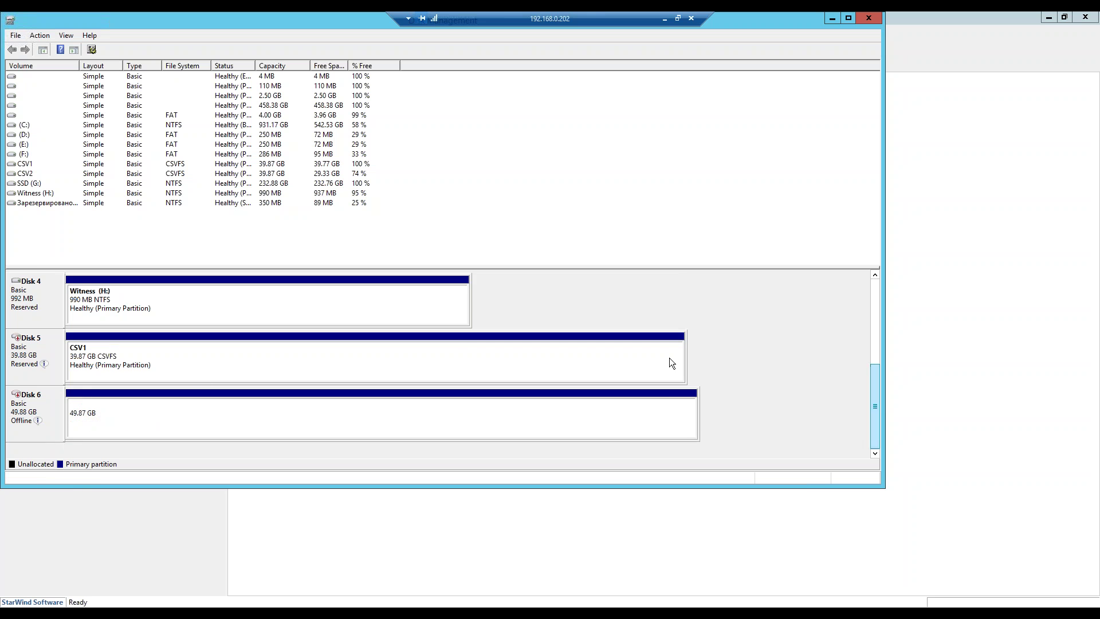
- Bring the 49.88 GB Disk 6 online, revealing the tap room (I:) volume
mouse_move(43, 364)
left_click(58, 403)
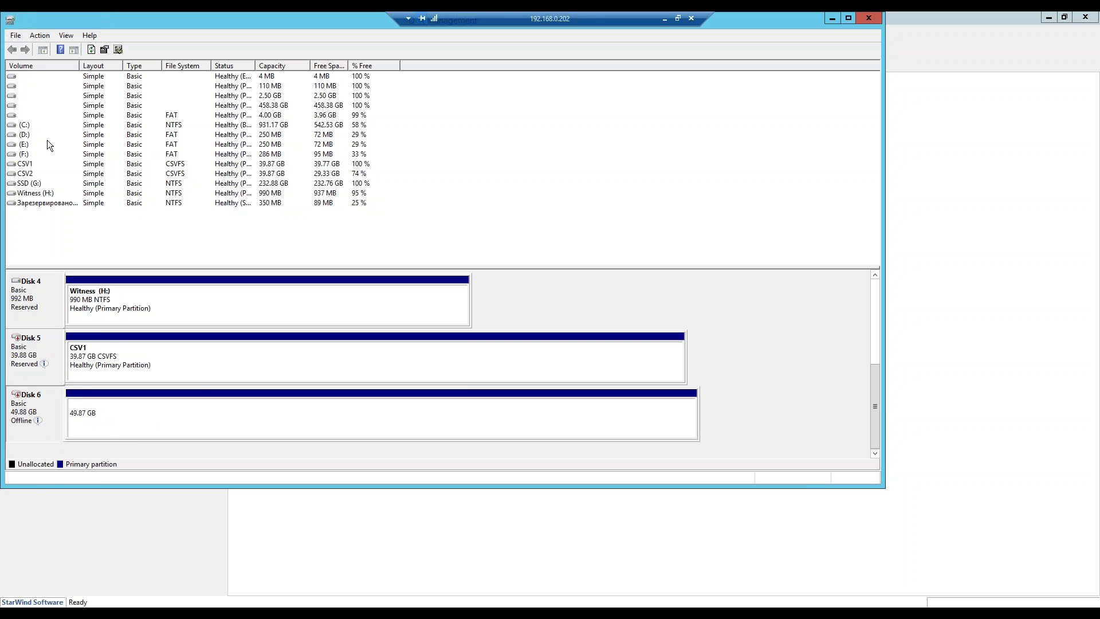
left_click(45, 39)
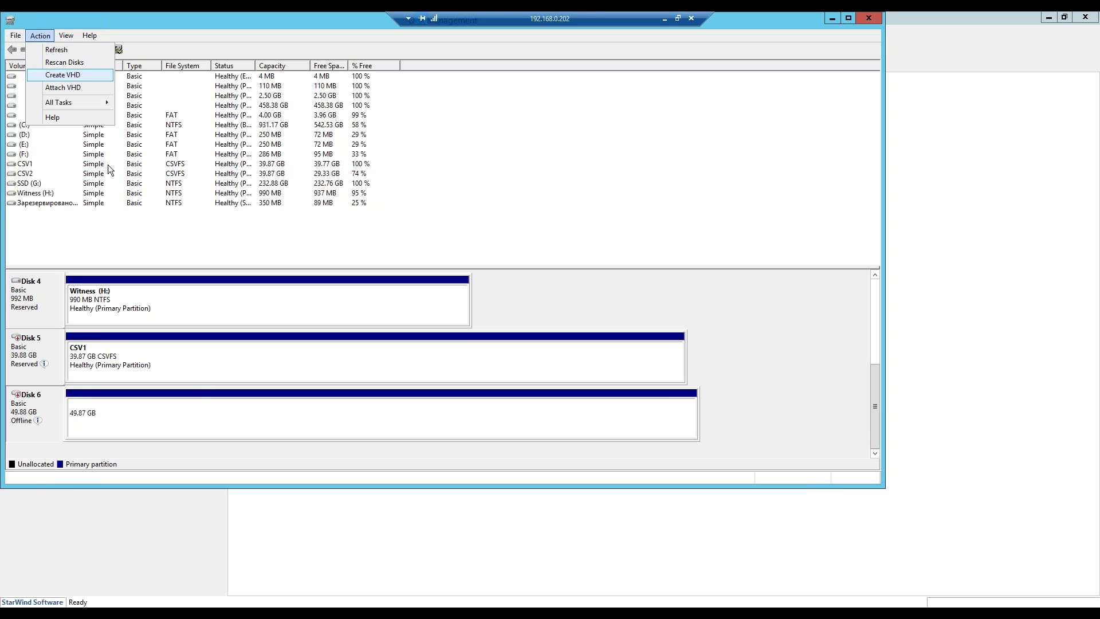
left_click(51, 395)
right_click(39, 399)
left_click(57, 406)
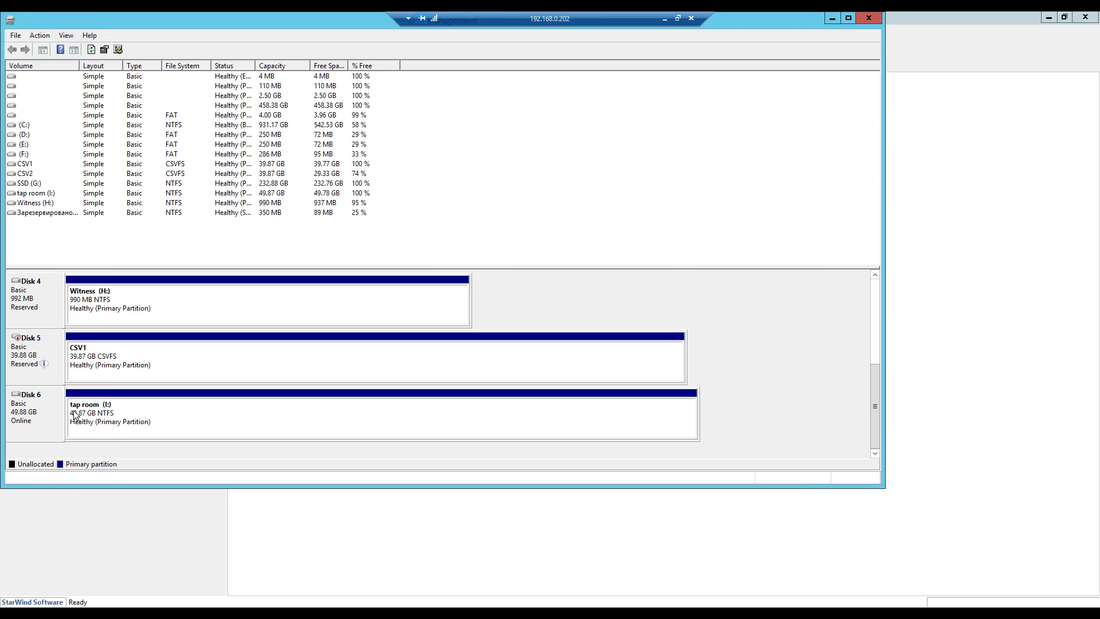
left_click(74, 416)
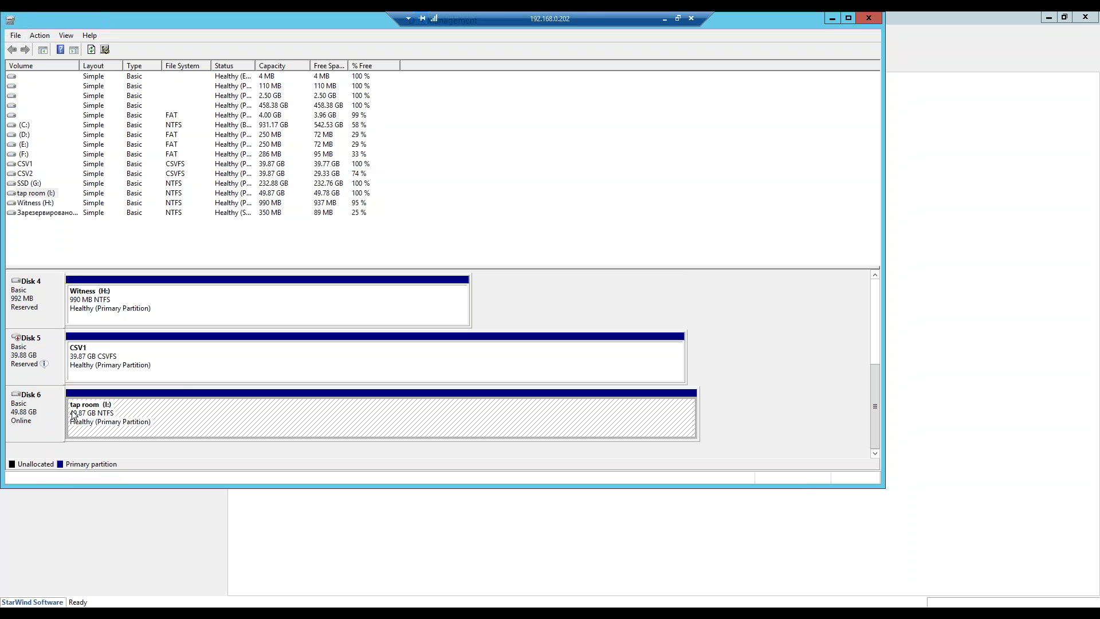
- Minimize Disk Management and StarWind Management Console to reveal the 192.168.0.202 desktop
left_click(832, 18)
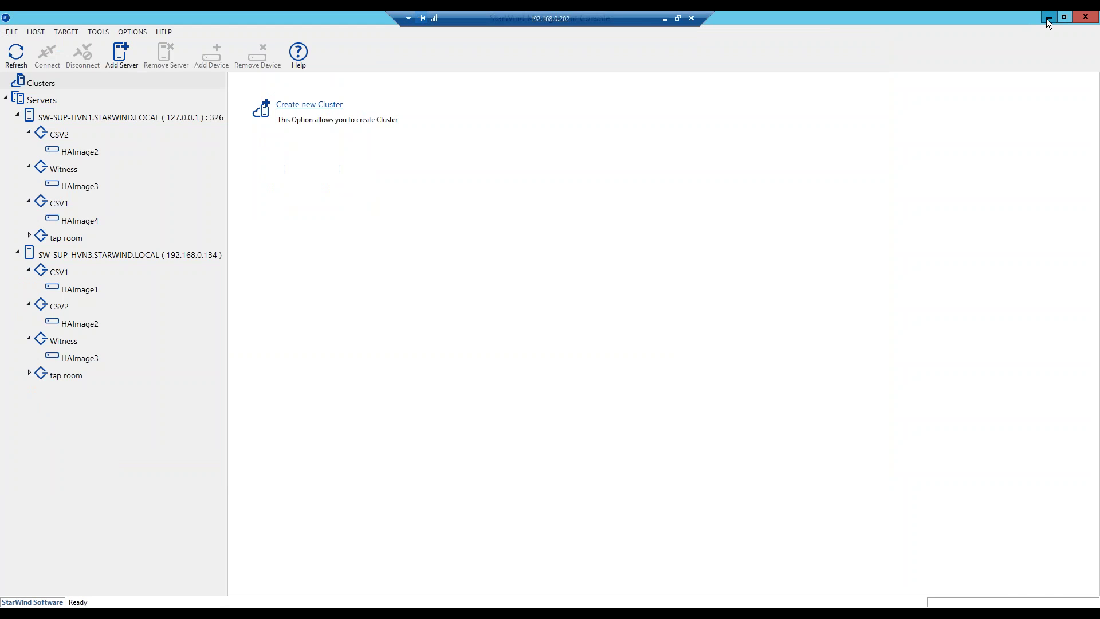
left_click(1046, 18)
left_click_drag(756, 182, 268, 390)
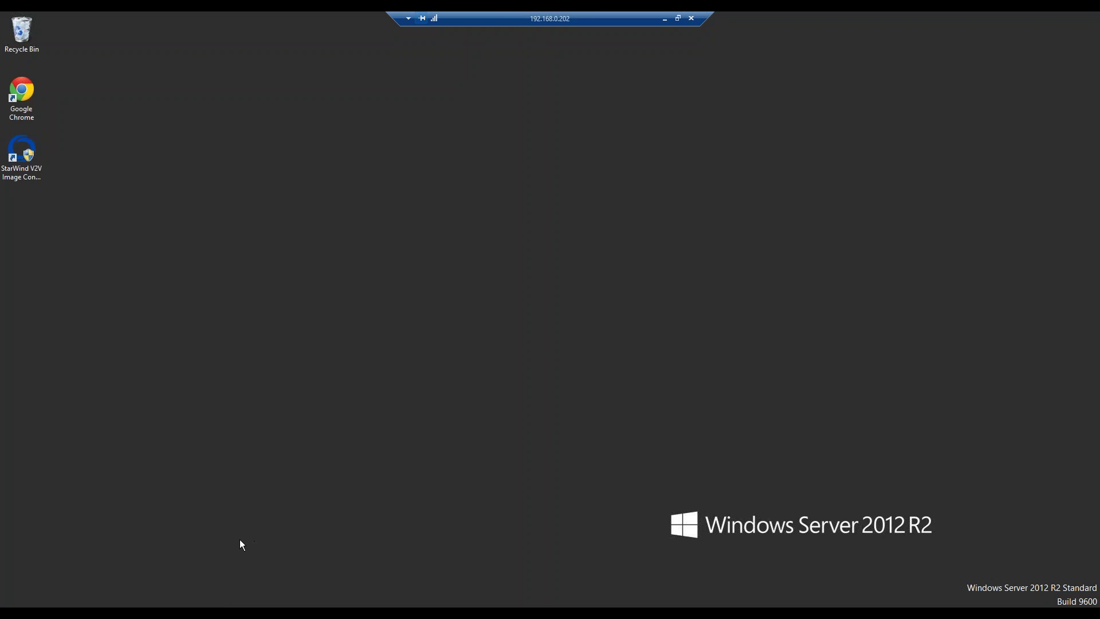
- Open Failover Cluster Manager and view SW-DEMO-CLUSTER's Storage > Disks: two CSVs and the witness
left_click(197, 573)
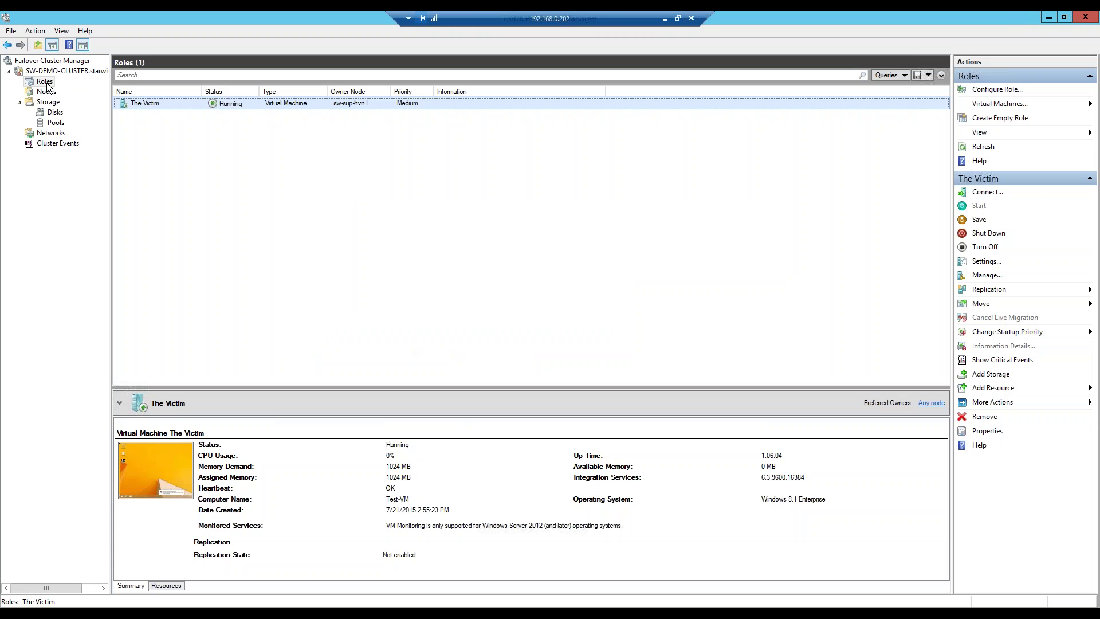
left_click(52, 61)
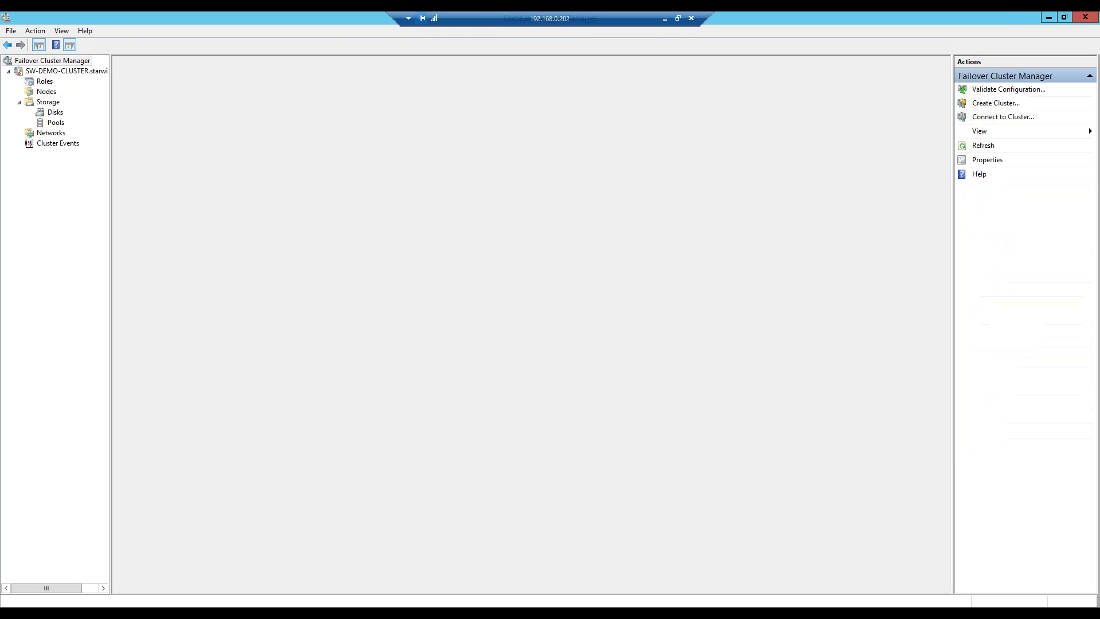
left_click(66, 72)
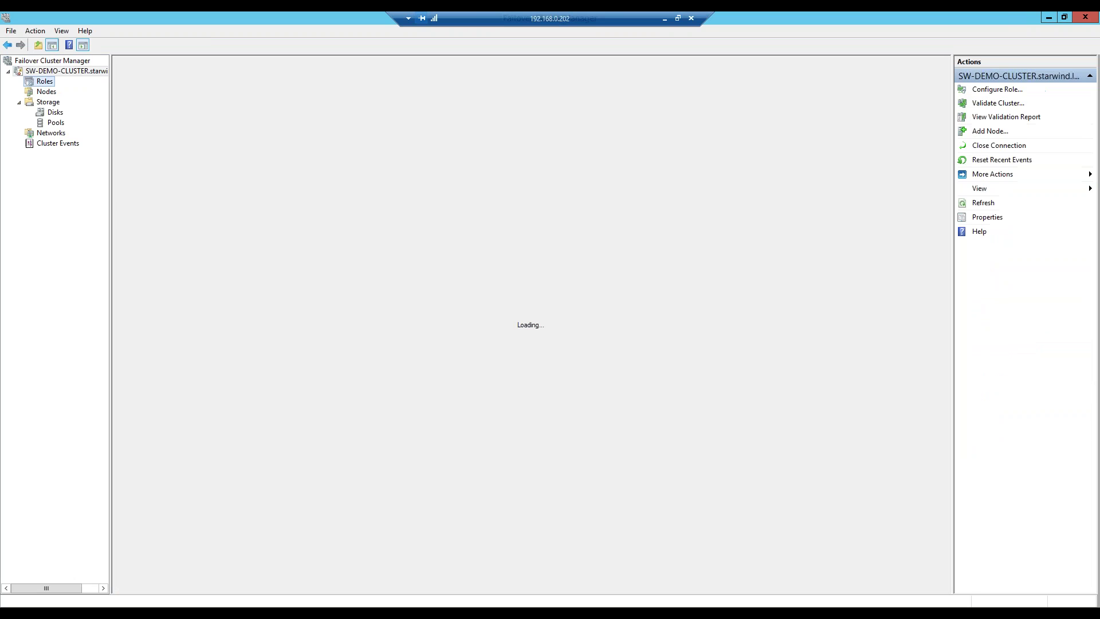
left_click(45, 81)
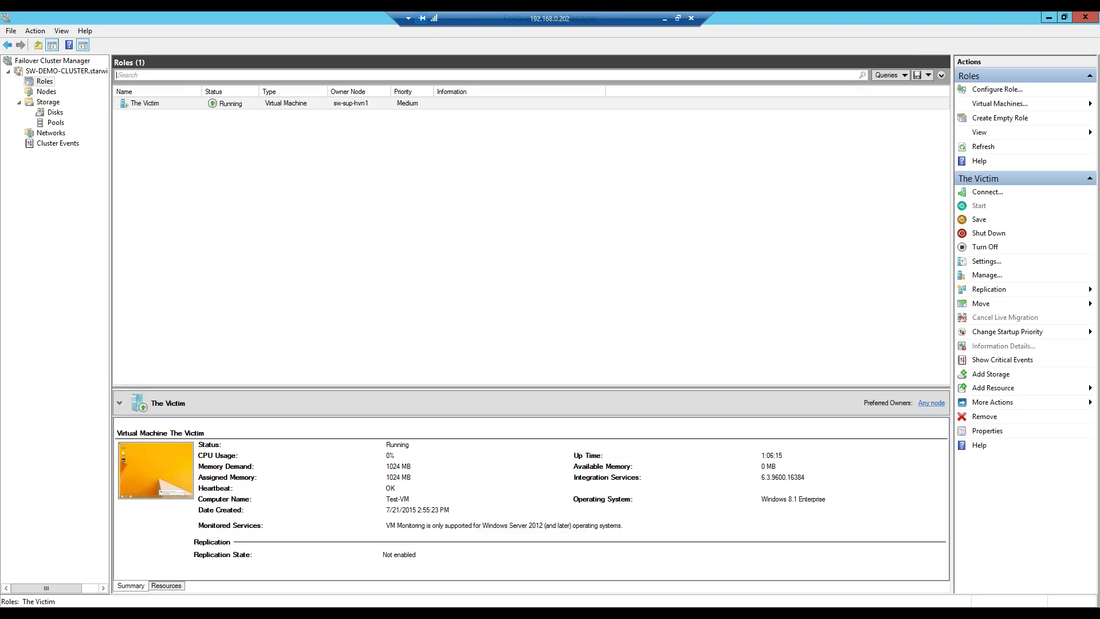
left_click(51, 113)
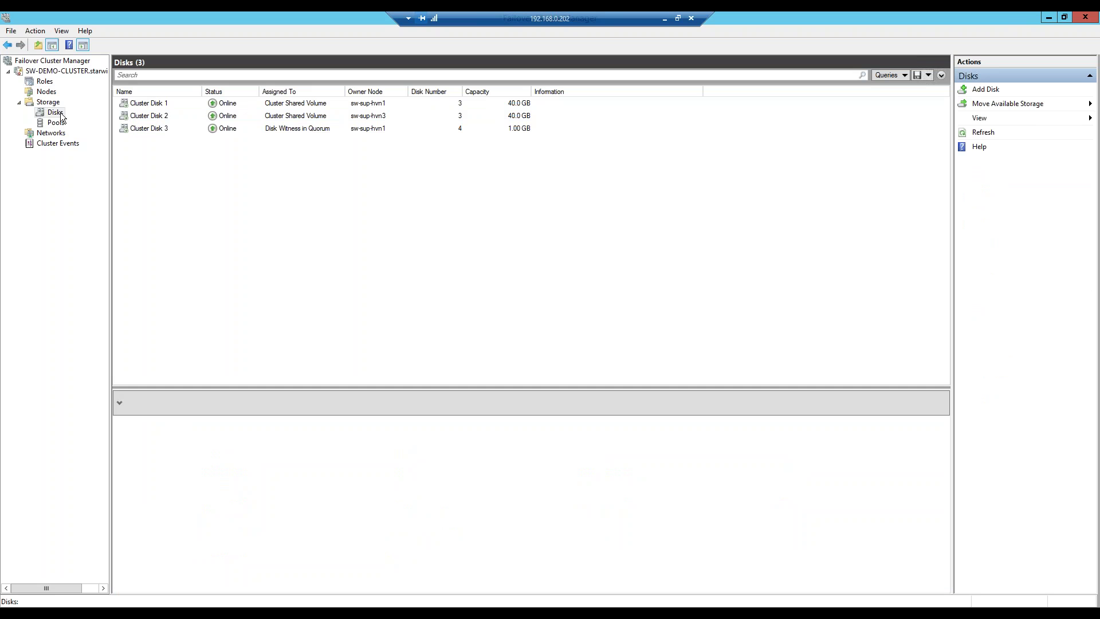
- Add Cluster Disk 4 to the cluster's storage
left_click(985, 89)
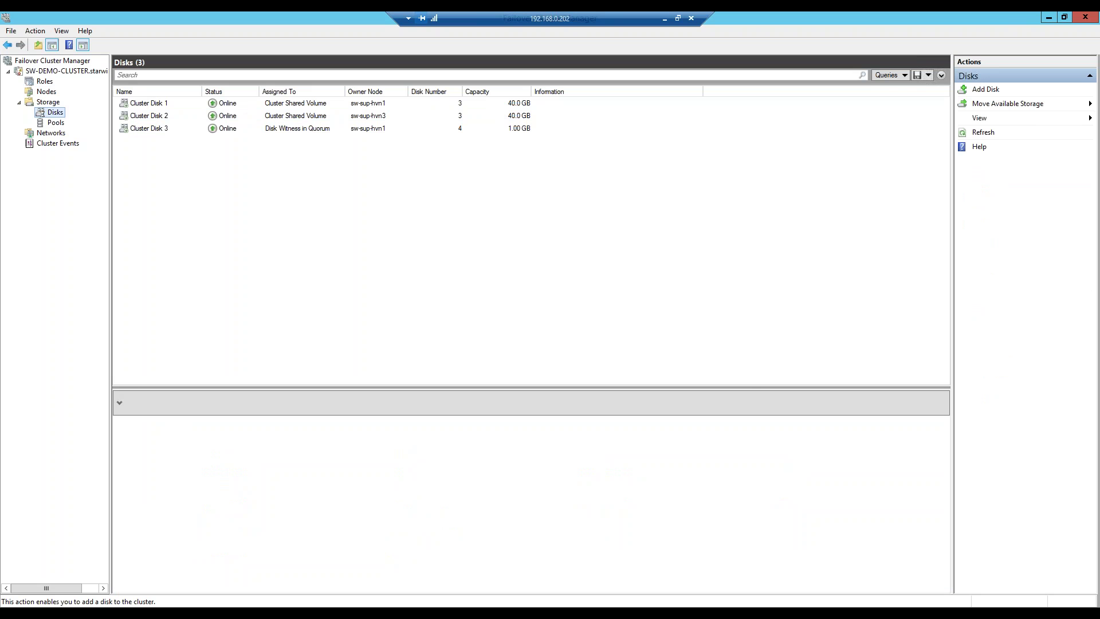
left_click(516, 236)
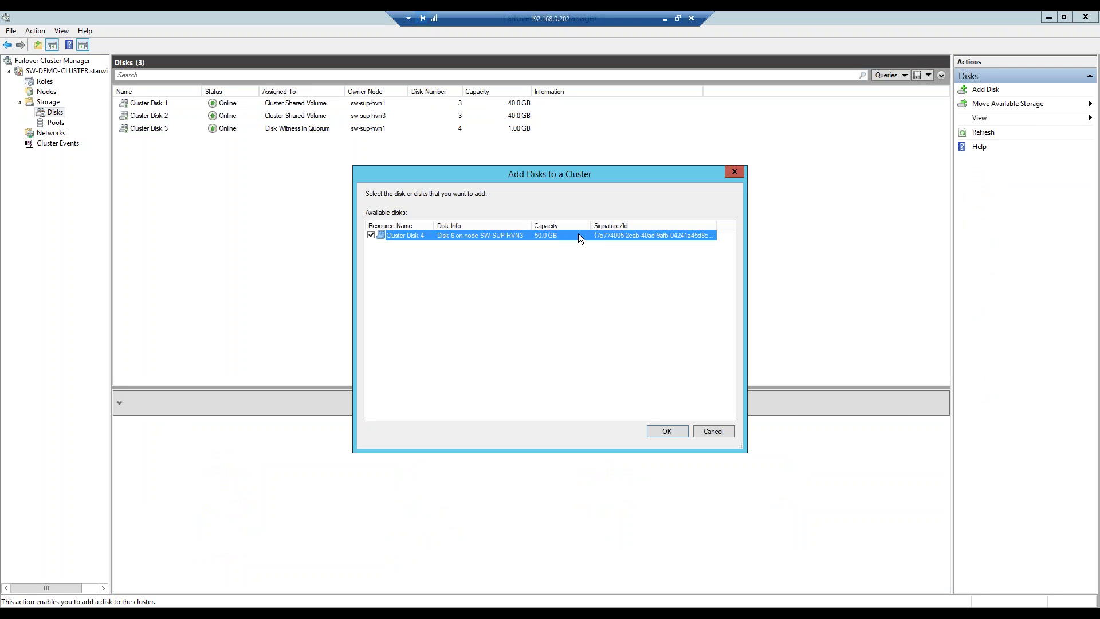
left_click(663, 431)
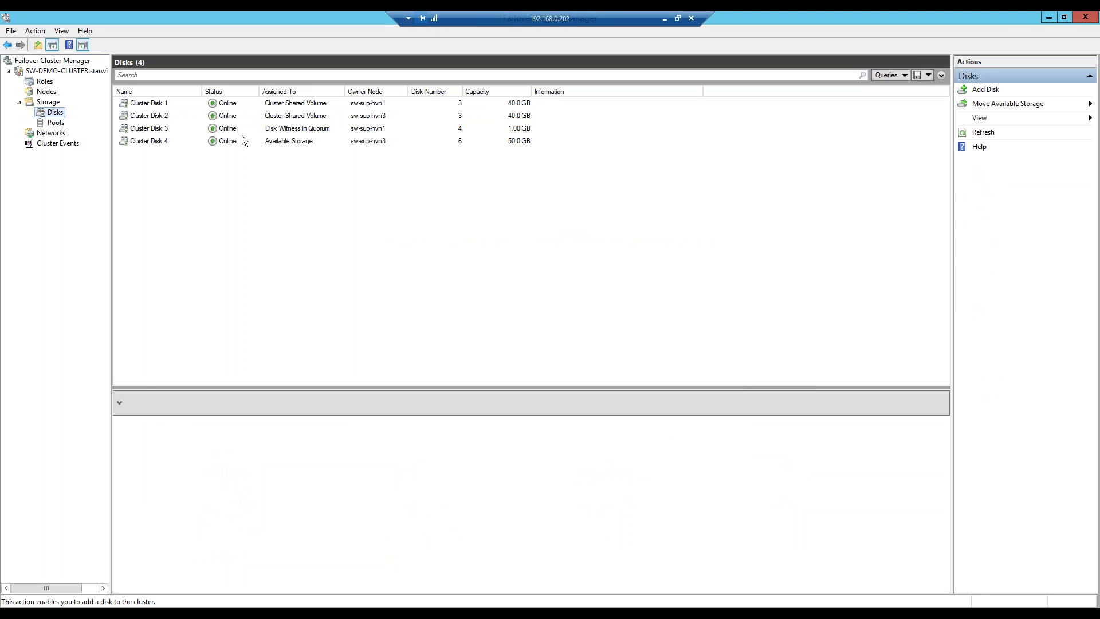
- Make the 50 GB Cluster Disk 4 a Cluster Shared Volume and check its tap room volume
left_click(258, 142)
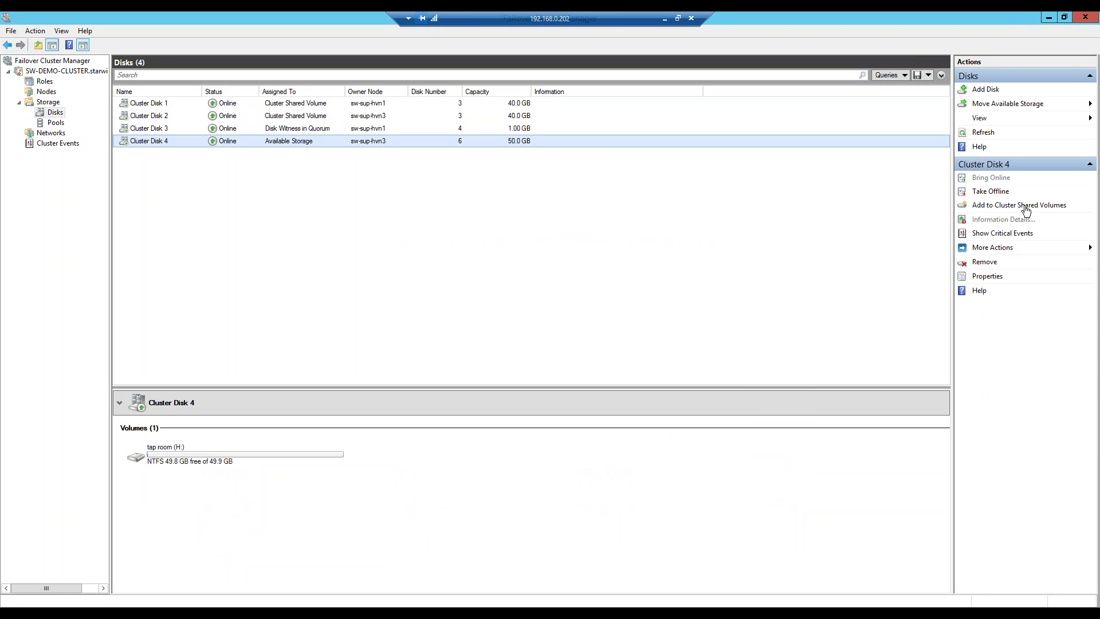
left_click(1024, 207)
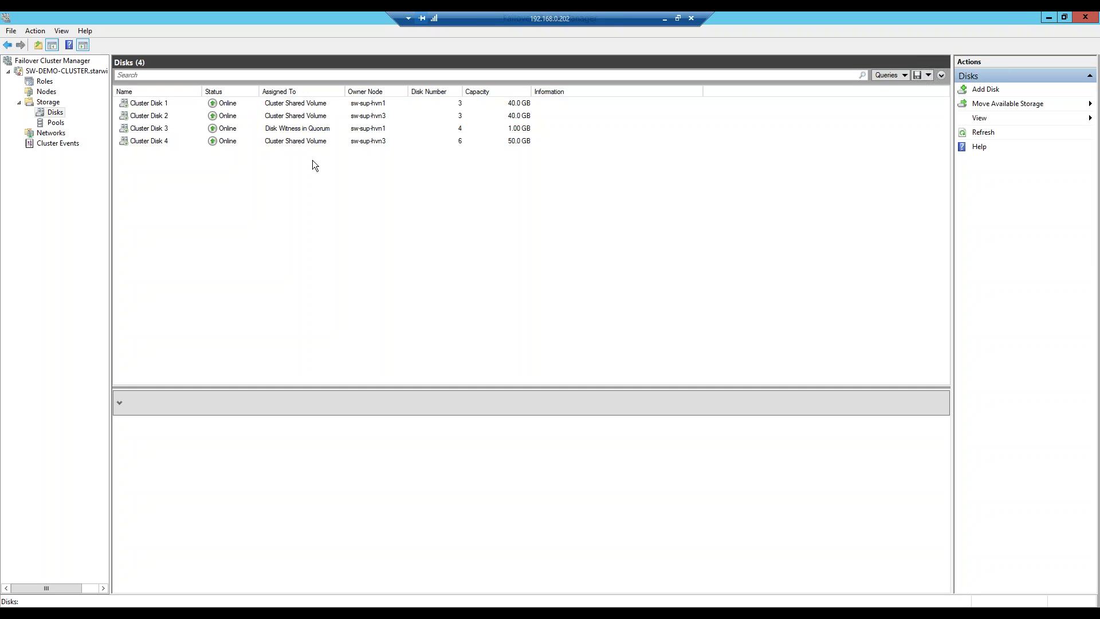
left_click(302, 143)
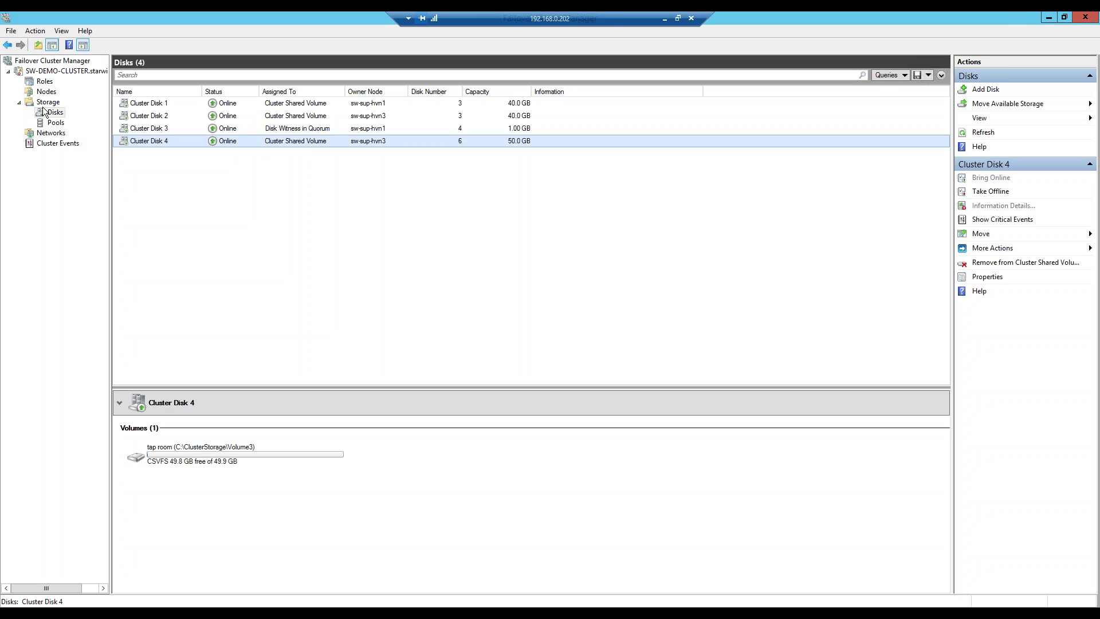
left_click(44, 82)
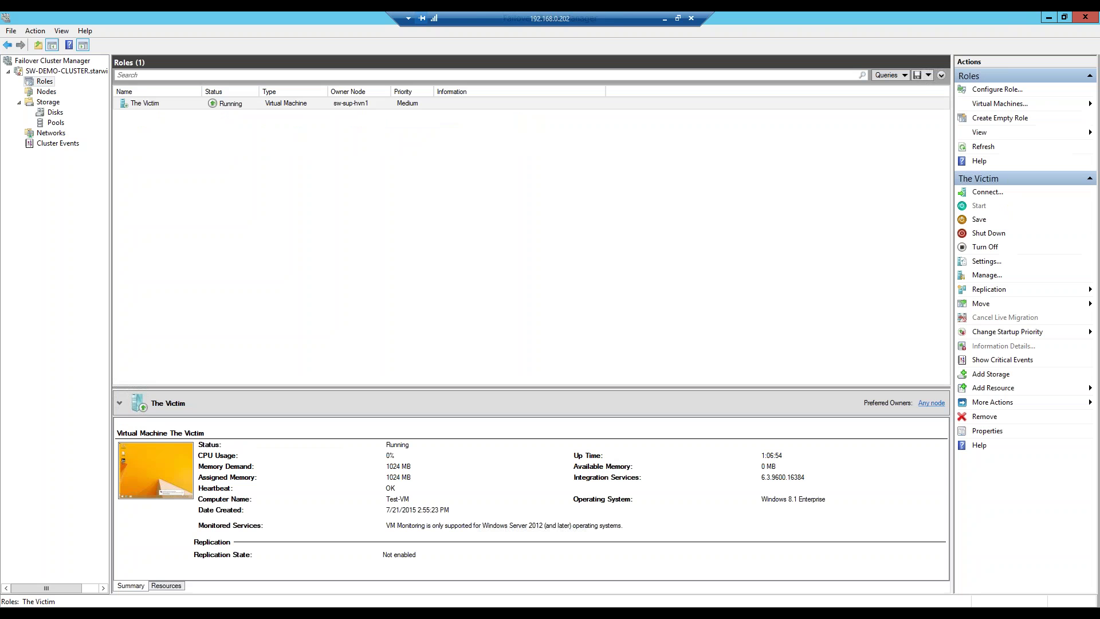
left_click(55, 112)
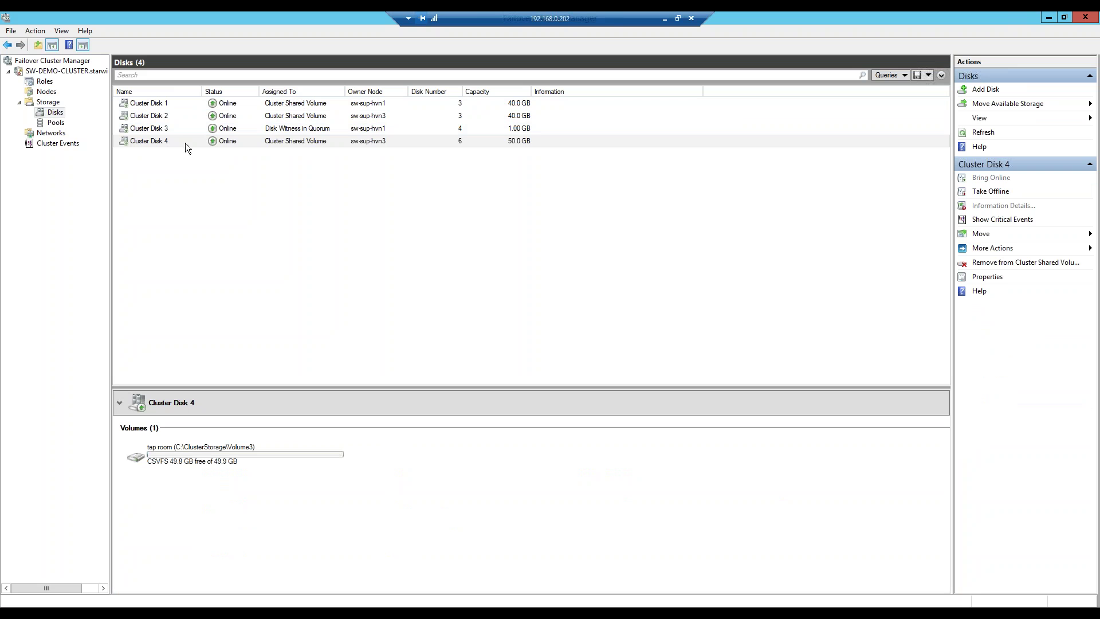
left_click(44, 81)
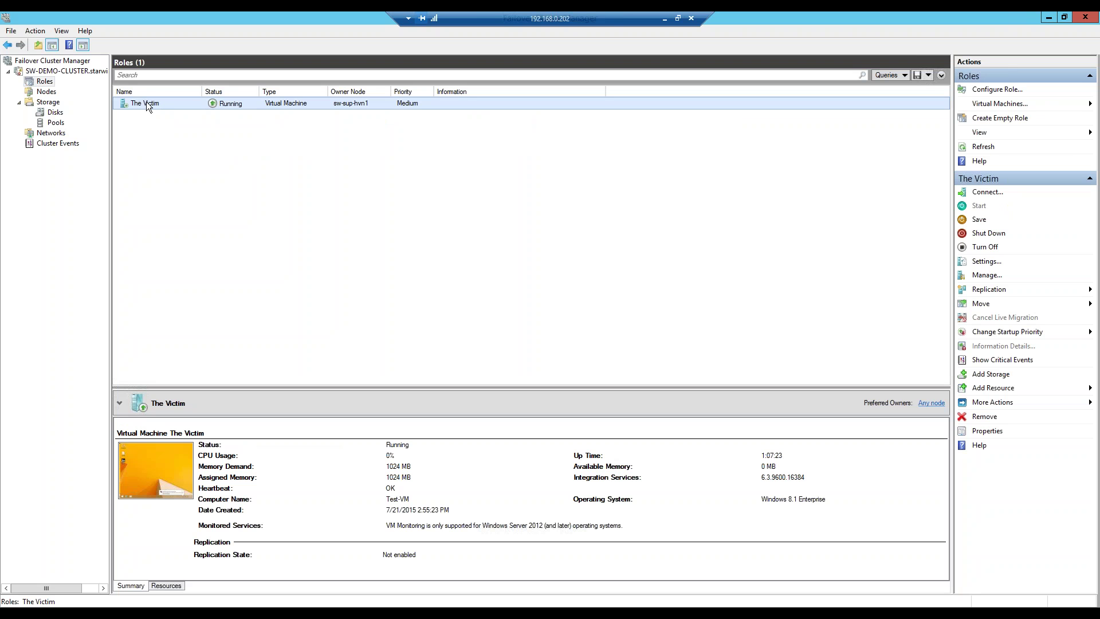
left_click(59, 115)
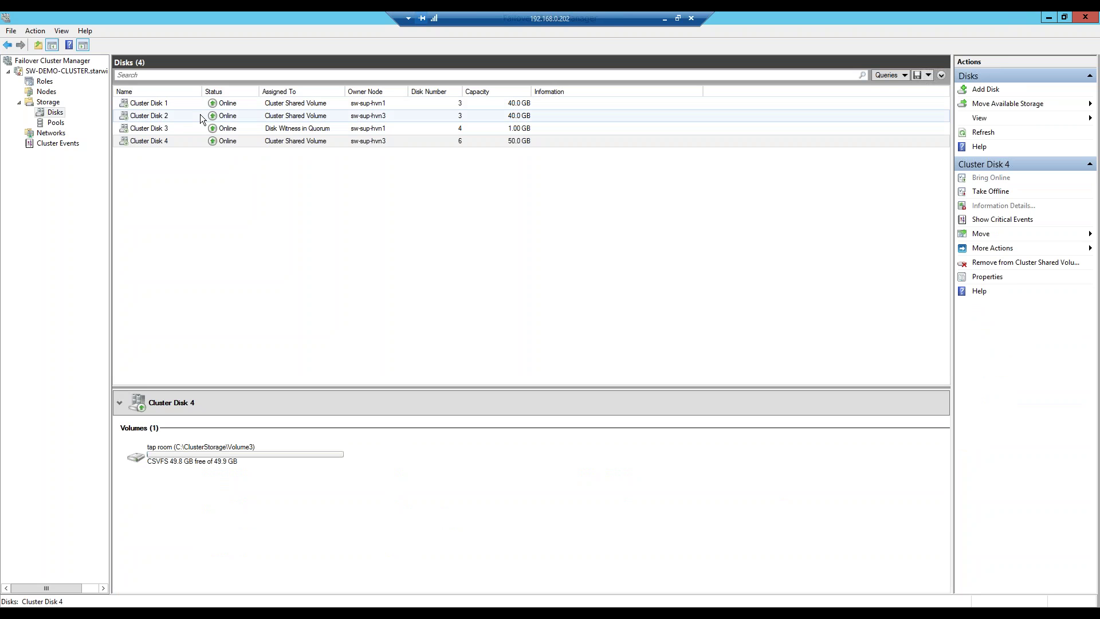
left_click(45, 82)
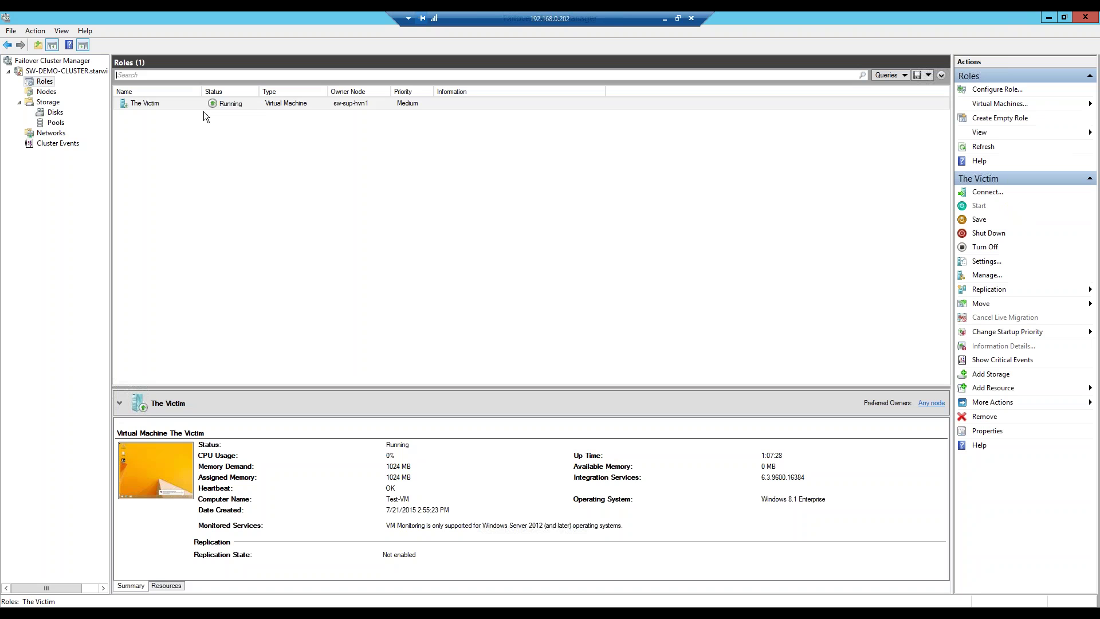
right_click(200, 108)
- Open The Victim's VM console and place it on the right half of the screen
key("Escape")
double_click(200, 104)
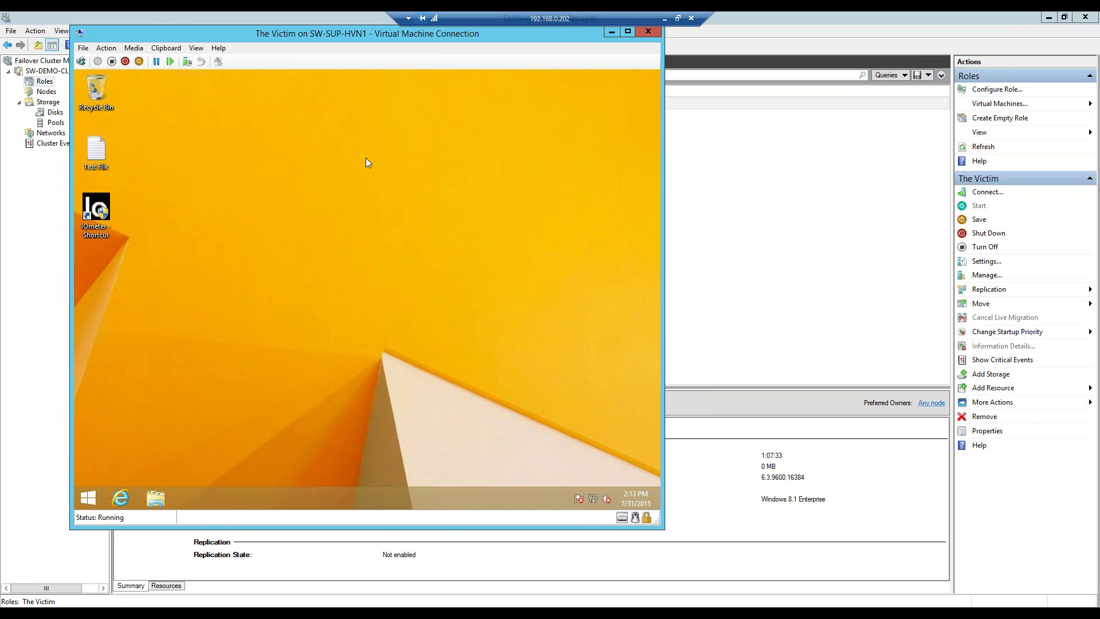
left_click_drag(356, 36, 779, 44)
- Launch Command Prompt in the VM and run a continuous ping 127.0.0.1 -t
left_click(521, 512)
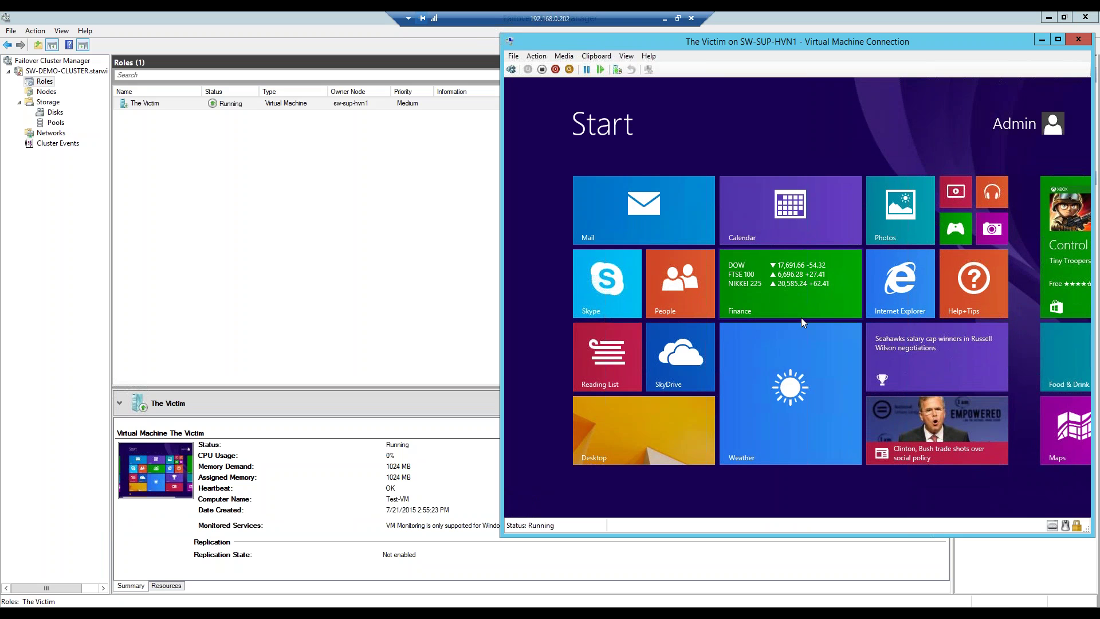
type("cmd")
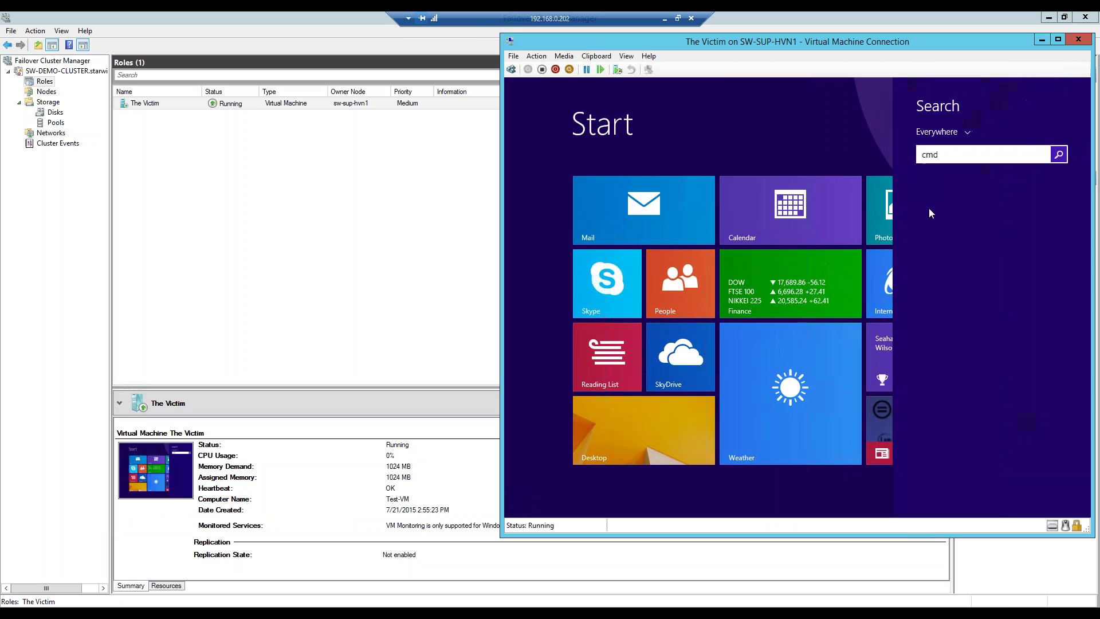
left_click(957, 189)
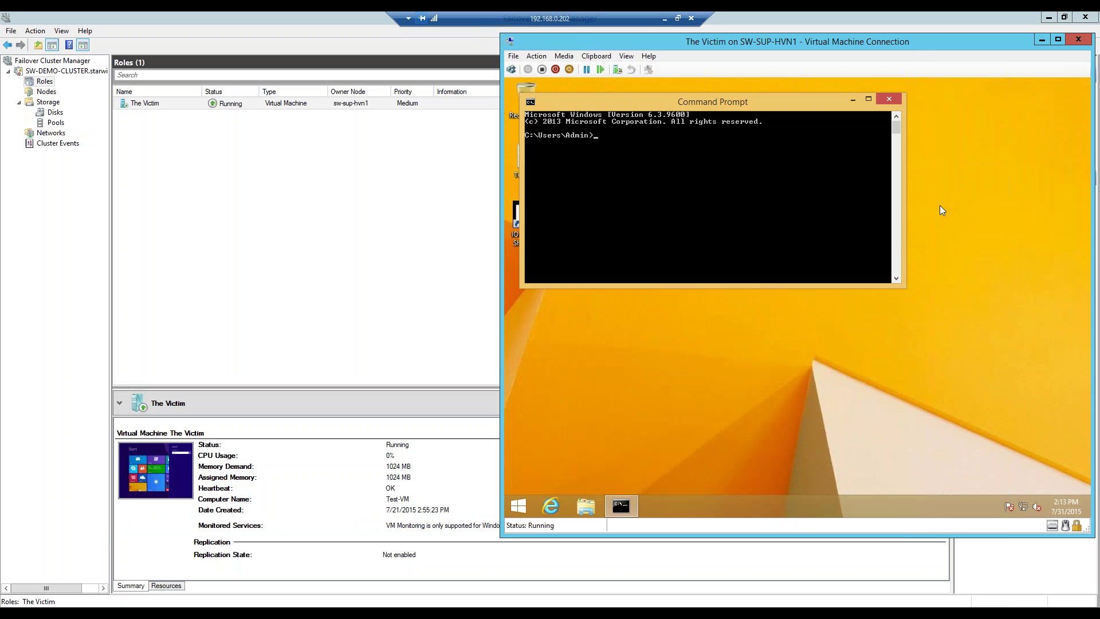
type("ping")
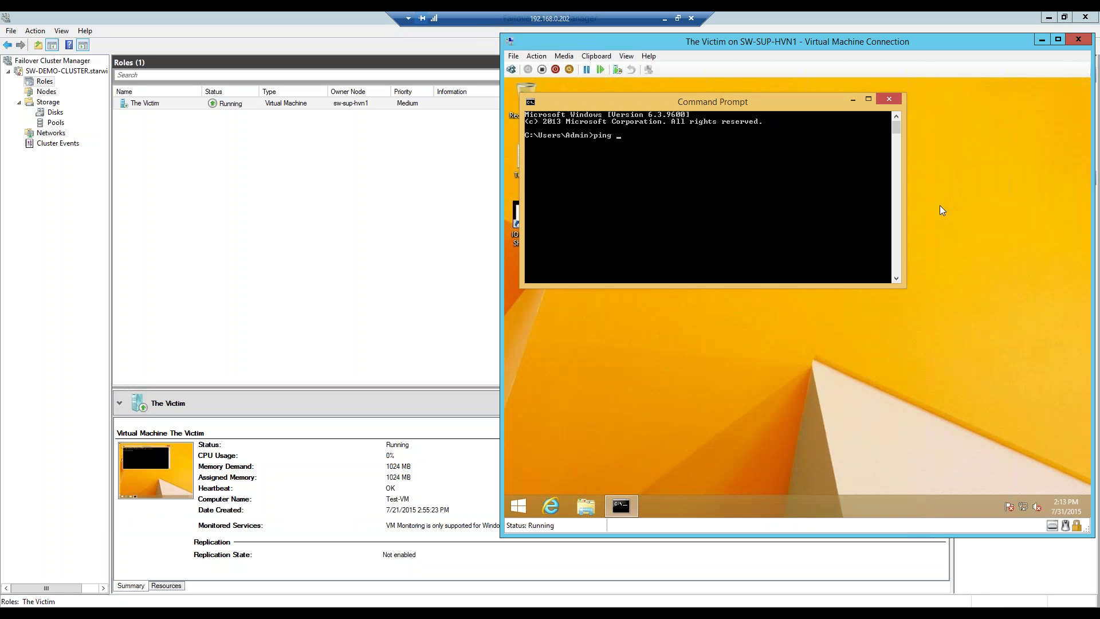
type(" 127.0.0.1 -t")
key("Return")
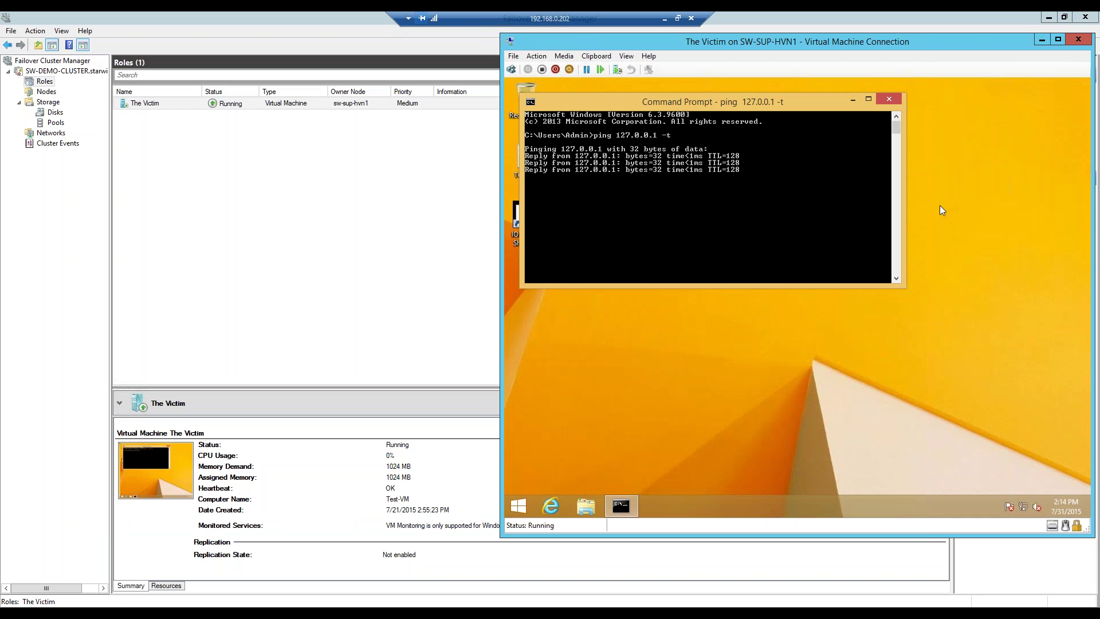
- Live-migrate The Victim to the best possible node while watching the ping replies
right_click(316, 104)
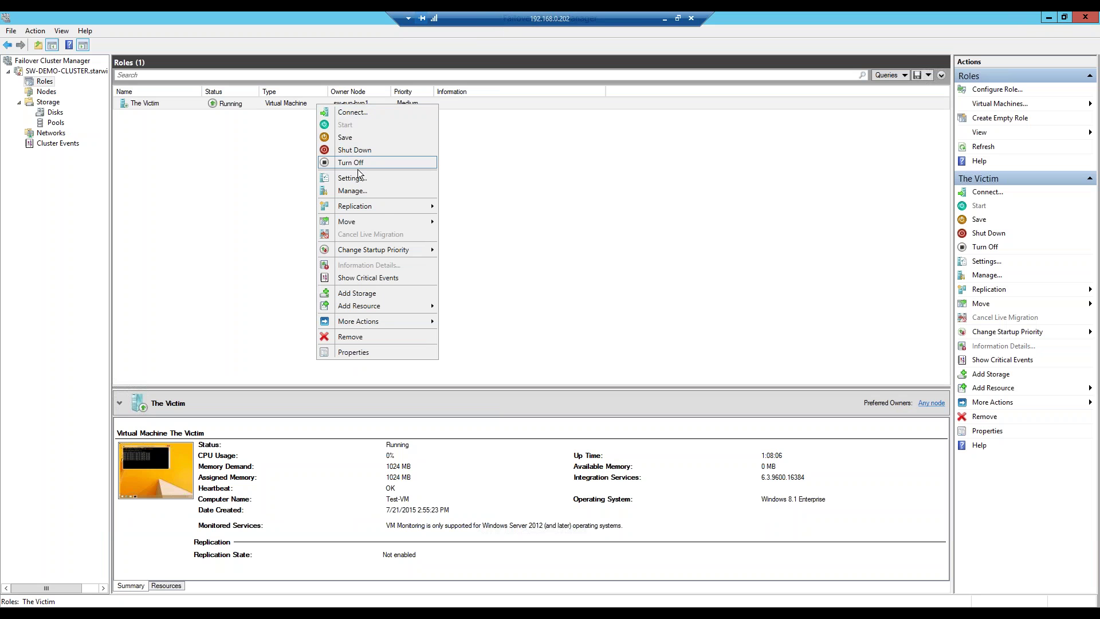
mouse_move(391, 223)
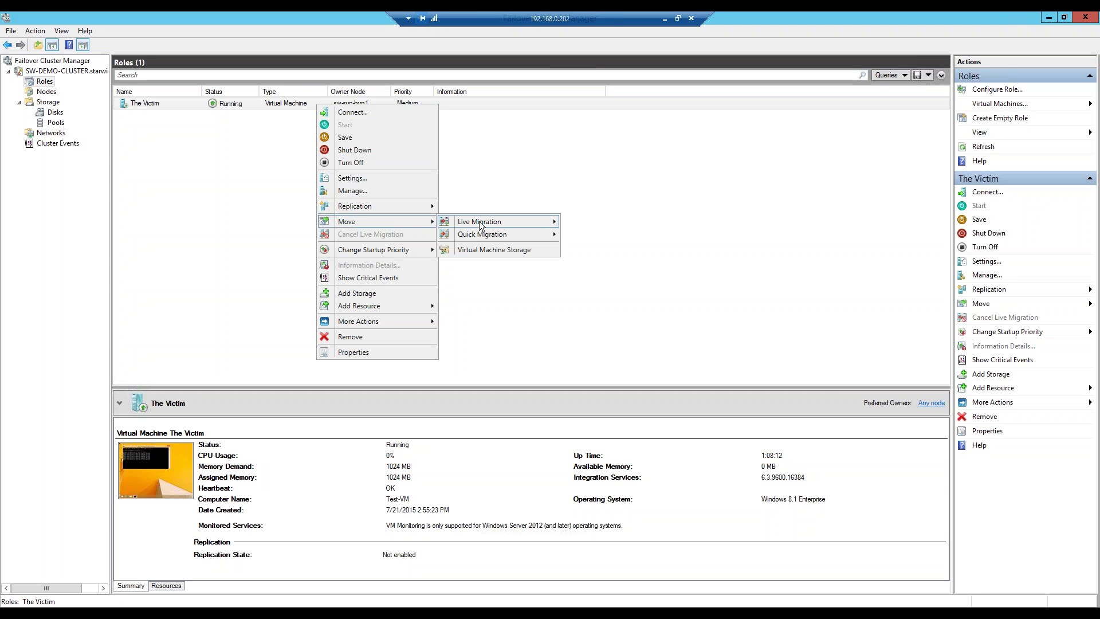
mouse_move(478, 222)
left_click(596, 221)
key("alt+Tab")
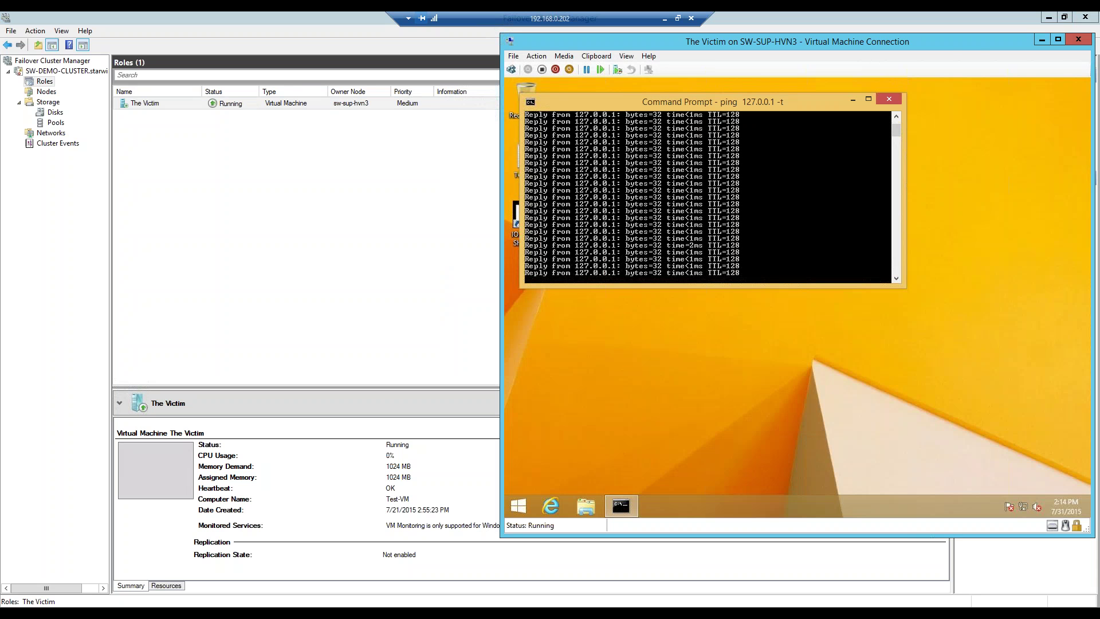
- Start a second live migration of The Victim to the best possible node
right_click(300, 103)
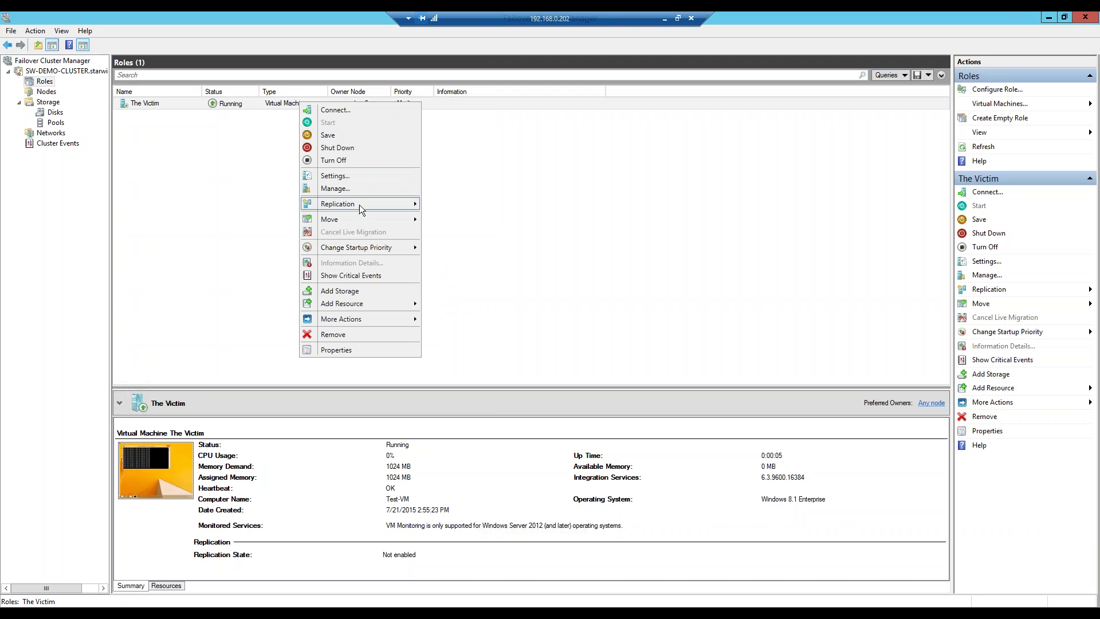
mouse_move(369, 220)
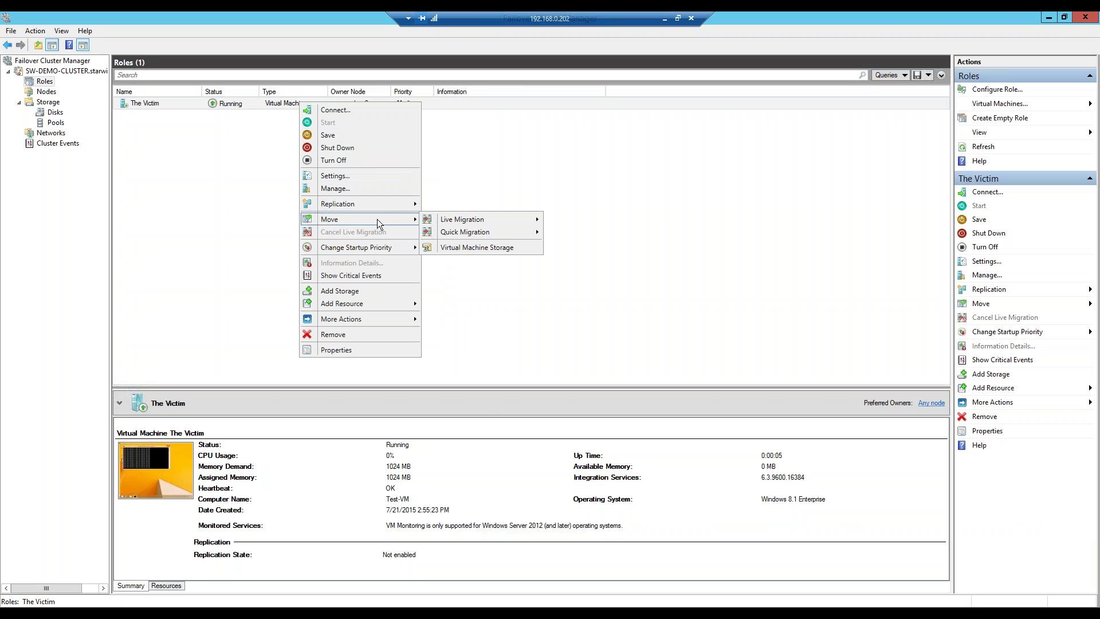
mouse_move(459, 218)
left_click(574, 219)
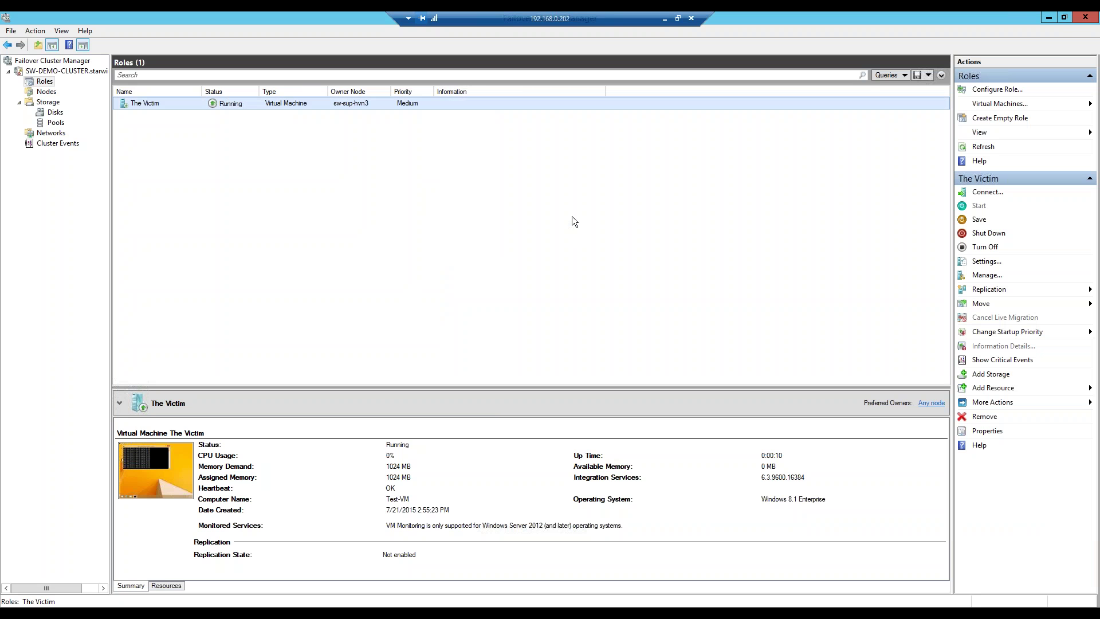
key("alt+Tab")
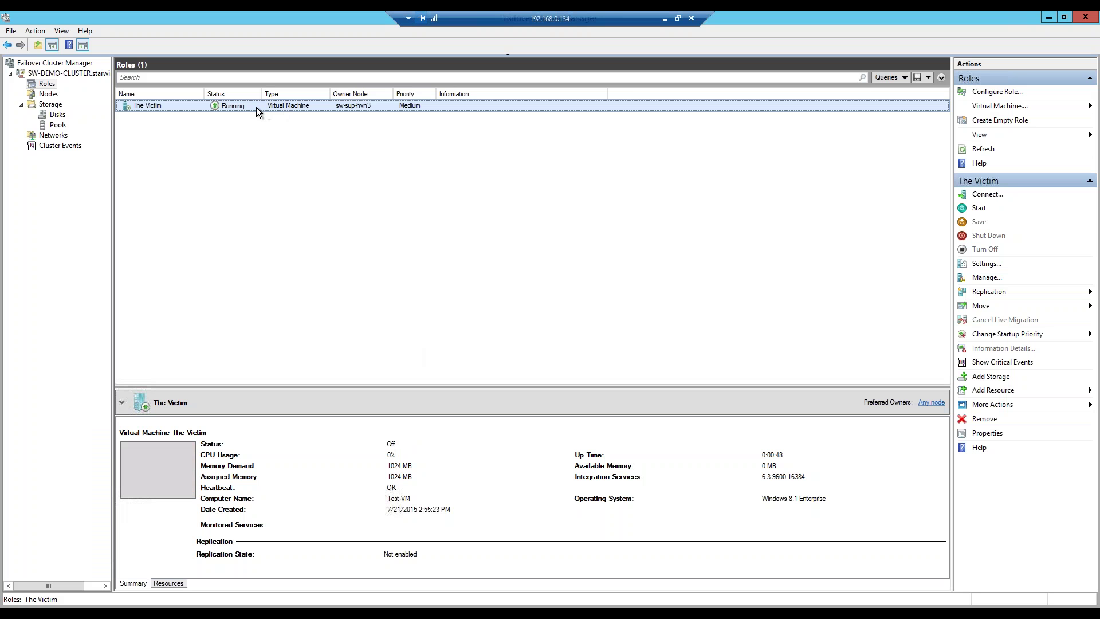
- Dismiss the 'virtual machine not found' connect error and start The Victim on sw-sup-hvn3
right_click(263, 106)
left_click(514, 187)
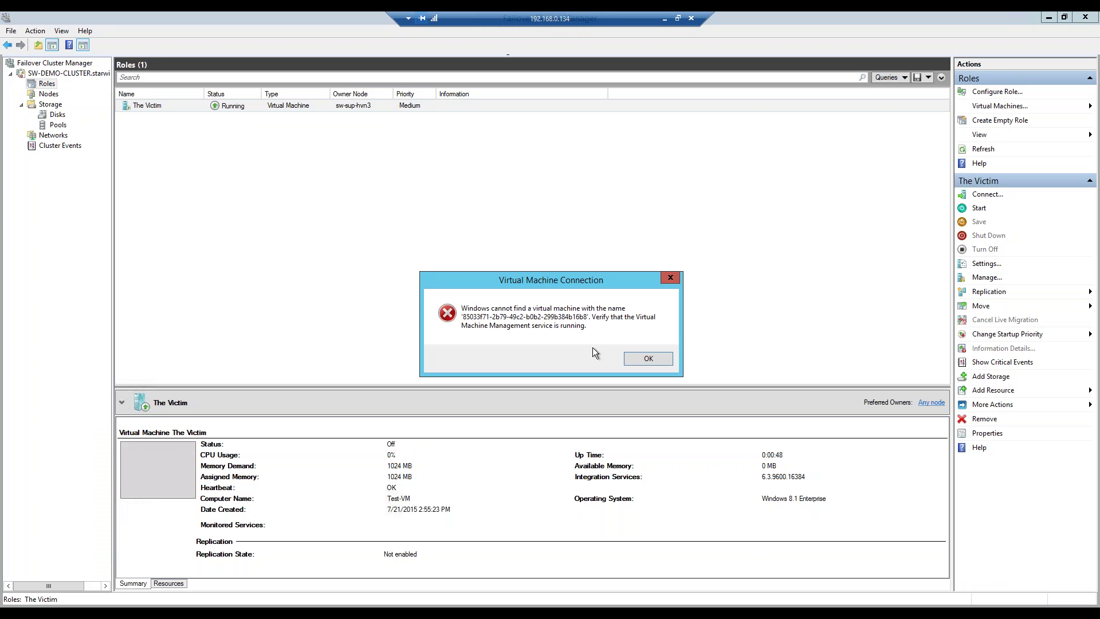
left_click(648, 359)
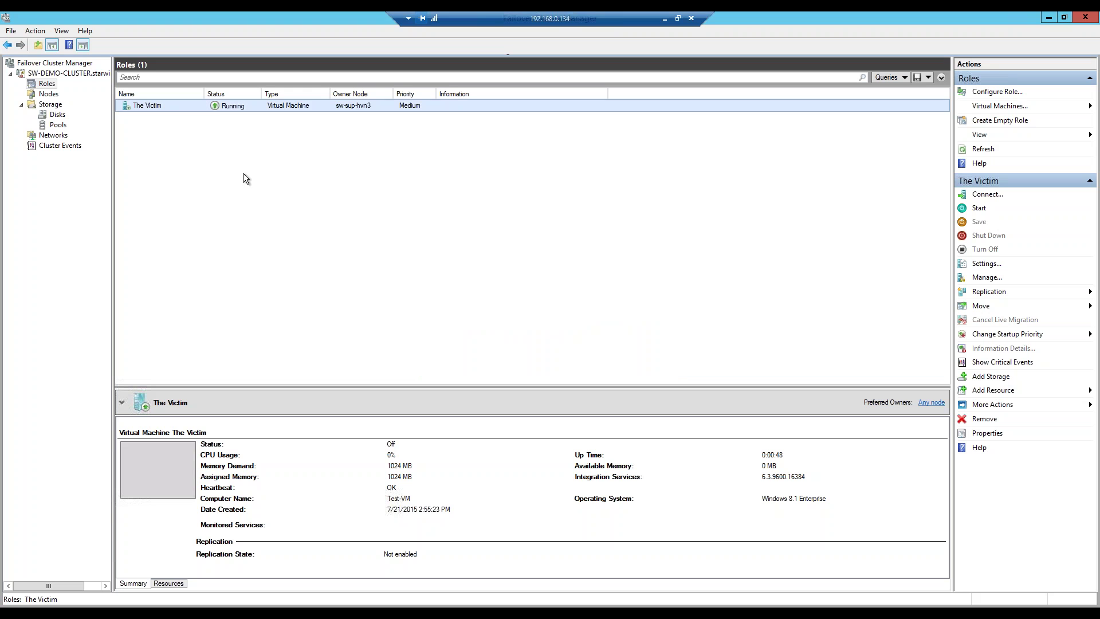
right_click(232, 105)
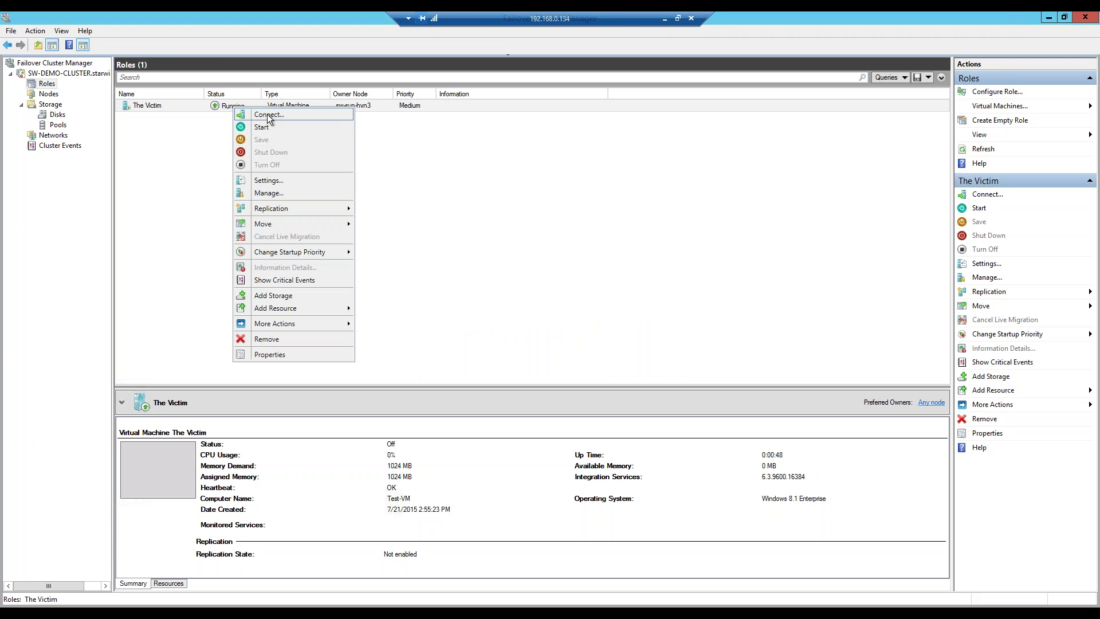
left_click(260, 125)
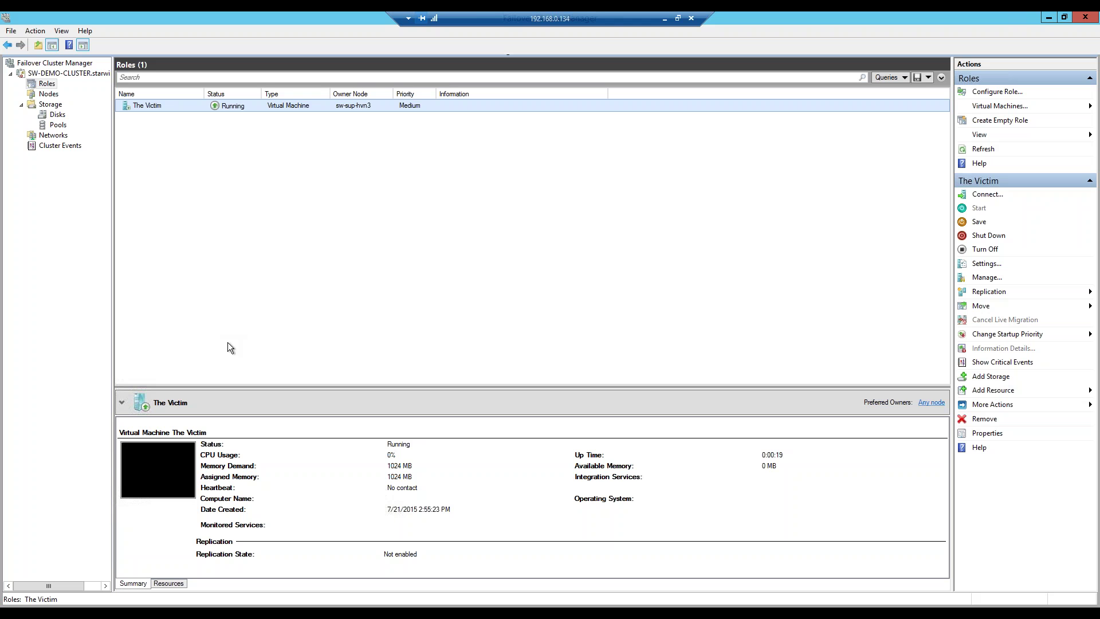
right_click(220, 103)
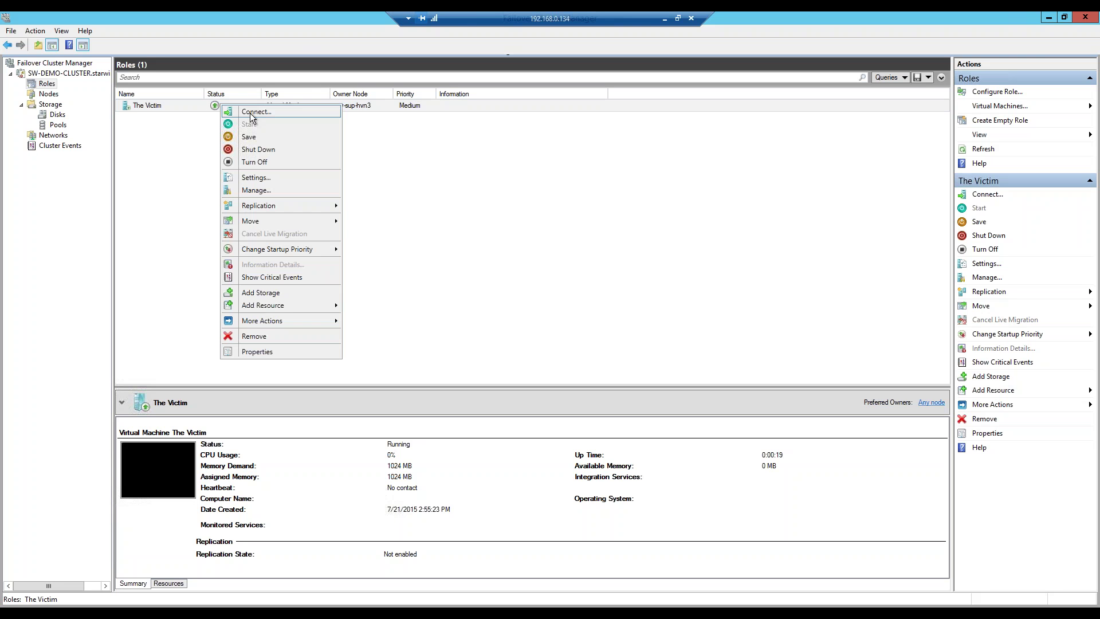
left_click(250, 112)
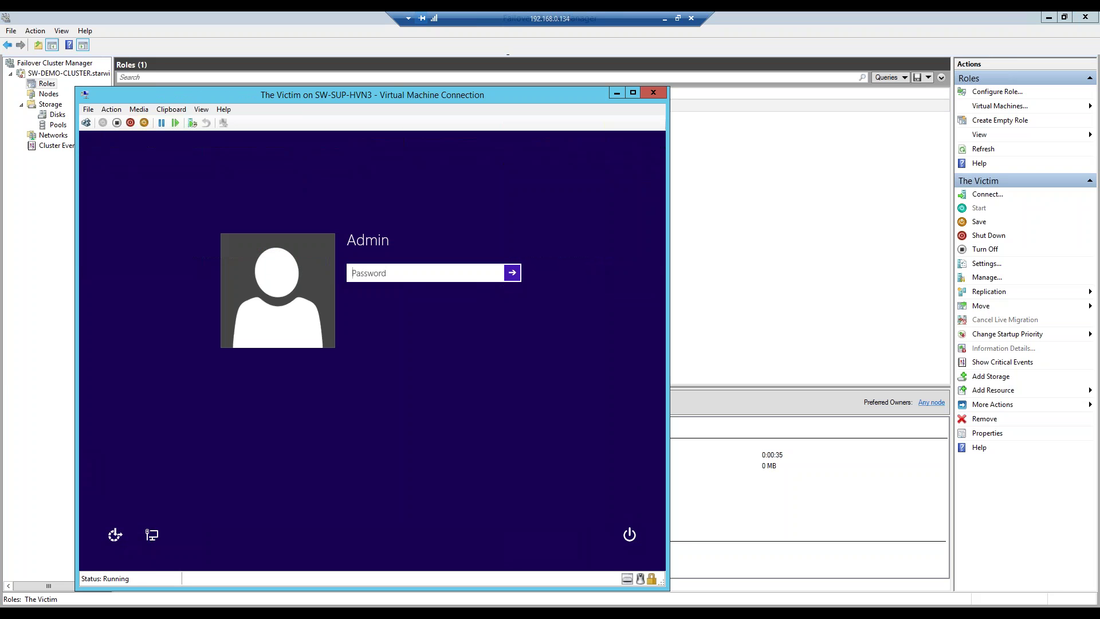
left_click(653, 93)
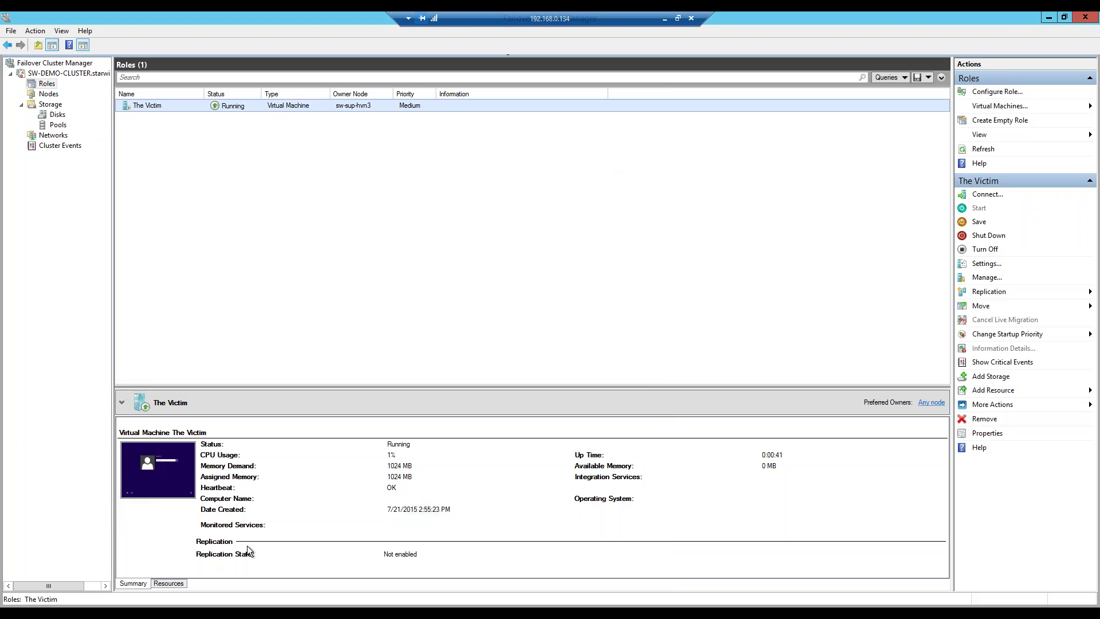